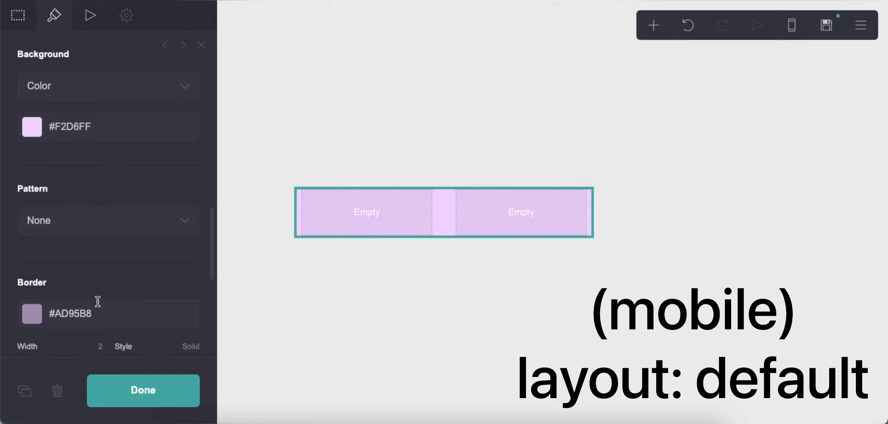
Step: Switch the container's mobile settings to manual and set its mobile layout to Default
scroll(184, 289, down, 8)
click(185, 283)
scroll(190, 282, down, 3)
scroll(190, 283, down, 2)
click(125, 213)
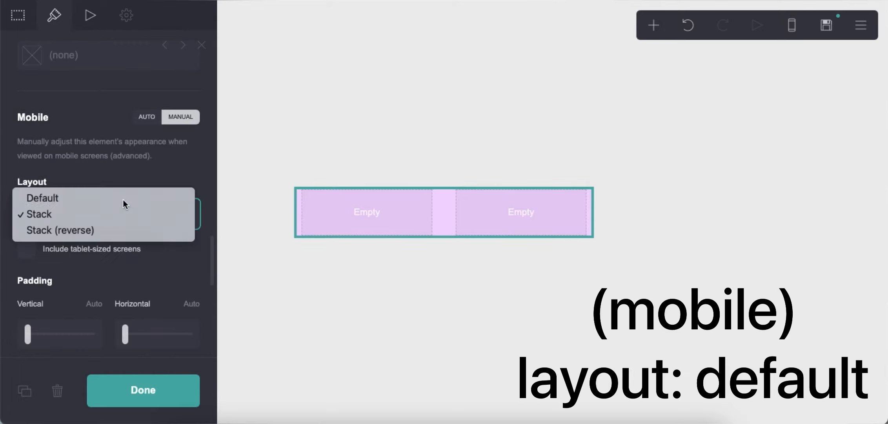
click(125, 200)
click(386, 323)
Step: Add a text element to the container's left column containing the account handle followed by decorative star symbols
click(653, 25)
click(507, 78)
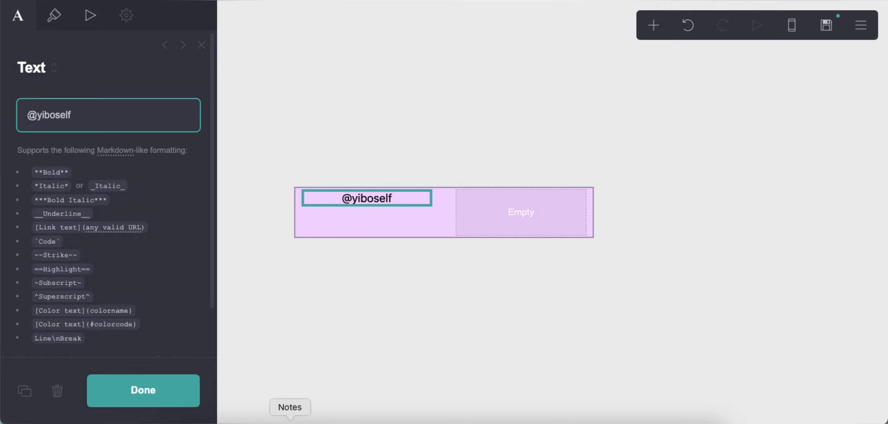
click(290, 422)
right_click(50, 66)
click(70, 147)
click(4, 102)
click(103, 113)
right_click(103, 113)
click(147, 201)
Step: Set the handle text's color to #6E6E6E and its font to Poppins
click(54, 15)
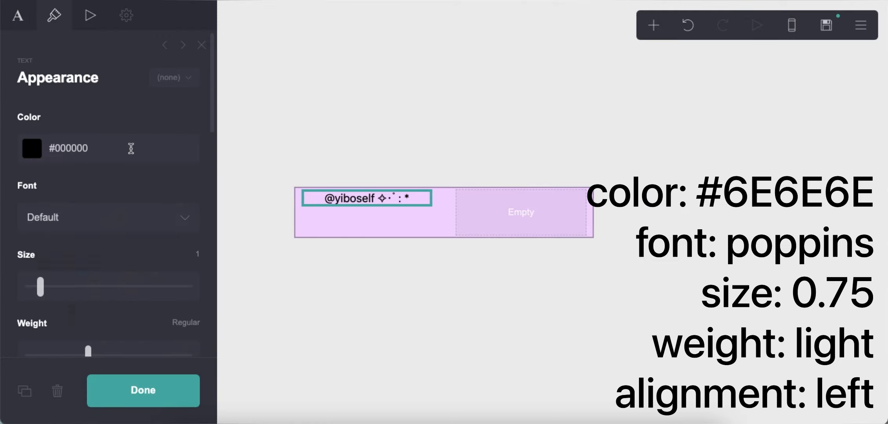
click(131, 148)
key(Return)
click(127, 219)
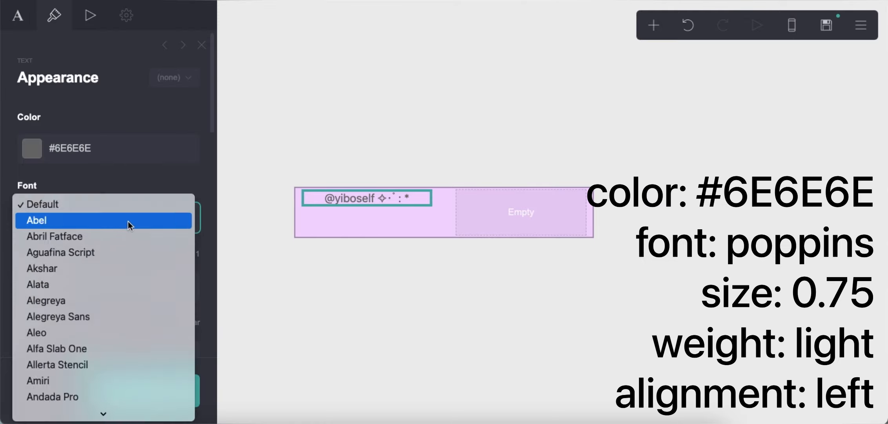
scroll(127, 214, down, 15)
scroll(127, 214, down, 20)
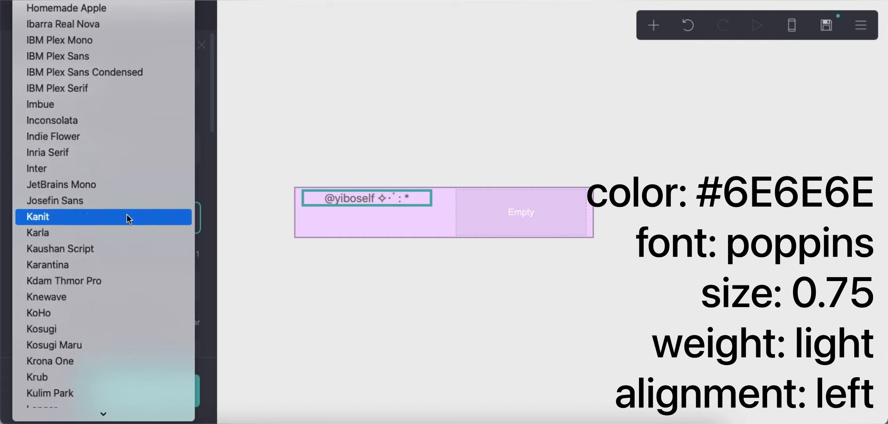
scroll(127, 214, down, 2)
click(115, 173)
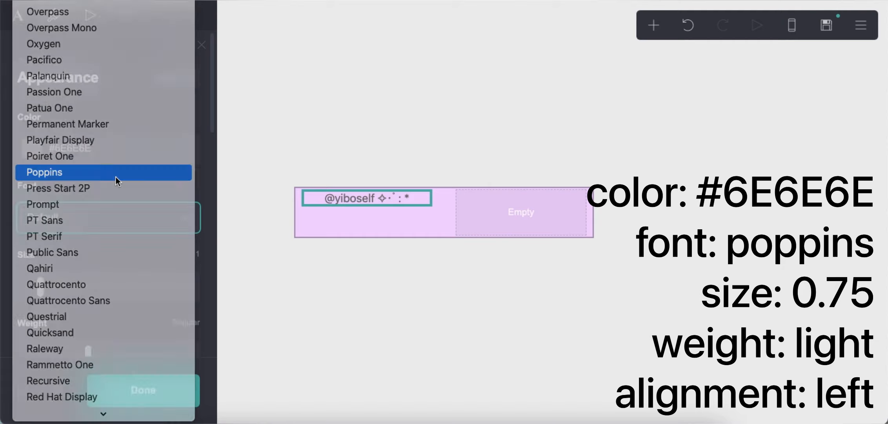
Step: Set the handle text's size to 0.75, its weight to Light and its alignment to Left
double_click(189, 257)
scroll(128, 262, down, 3)
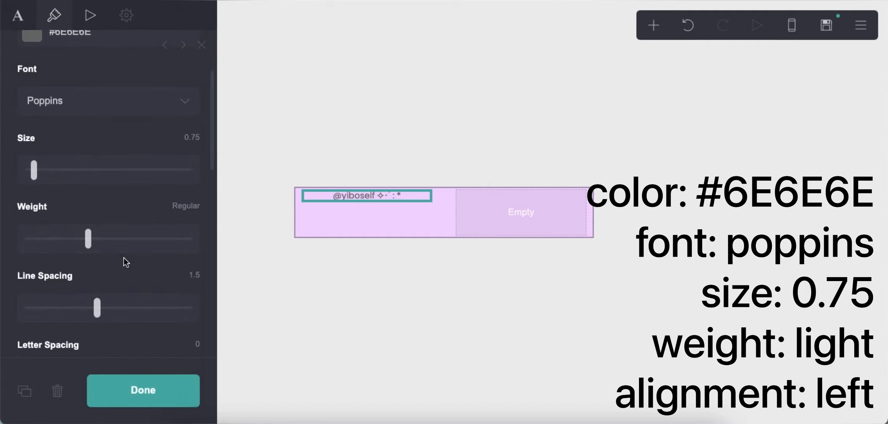
scroll(147, 278, down, 9)
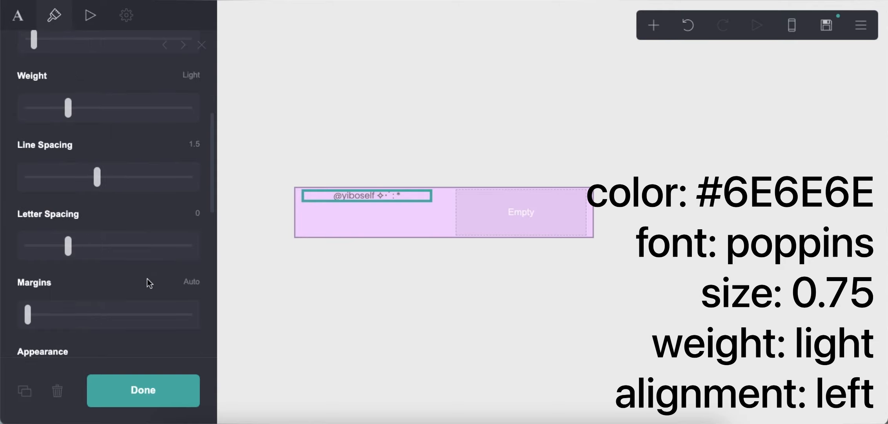
click(132, 242)
click(124, 259)
click(462, 286)
Step: Add a text element to the container's empty right column and align it to the right
click(653, 25)
click(501, 85)
drag(495, 241, 438, 203)
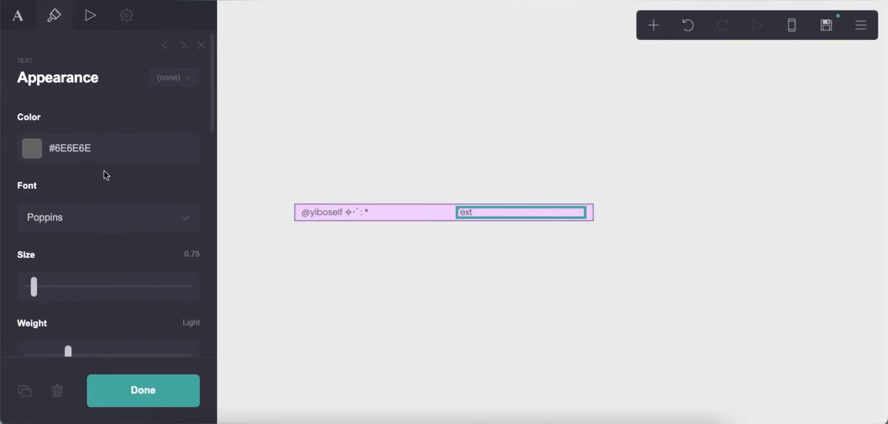
scroll(94, 198, down, 10)
click(91, 186)
click(116, 207)
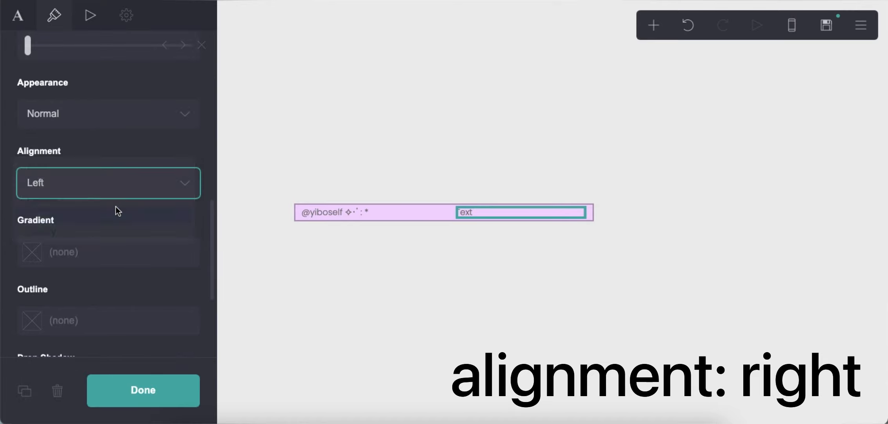
Step: Replace the right column's placeholder text with "My Account • Sign Up"
click(17, 17)
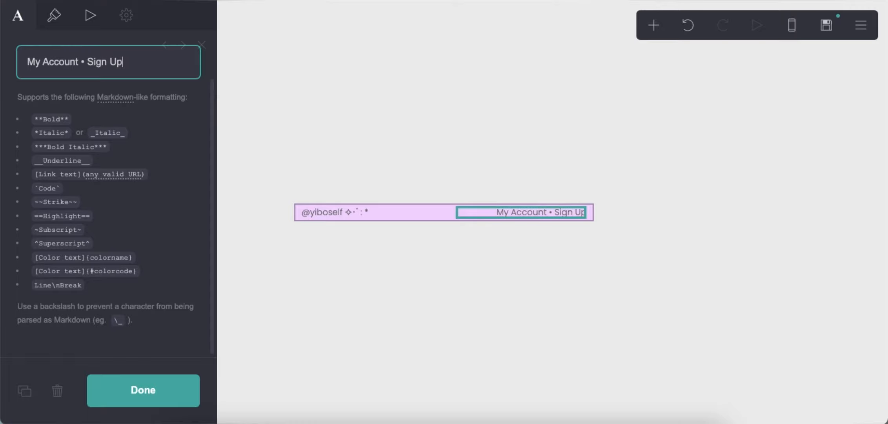
text(My Account • Sign Up)
click(432, 258)
Step: Add a second container below the top bar and set its type to Columns
click(653, 26)
click(511, 310)
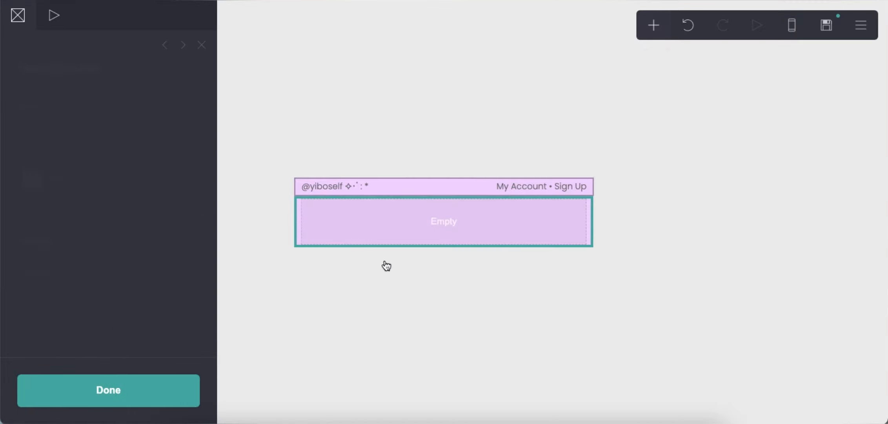
click(16, 17)
click(99, 141)
click(107, 153)
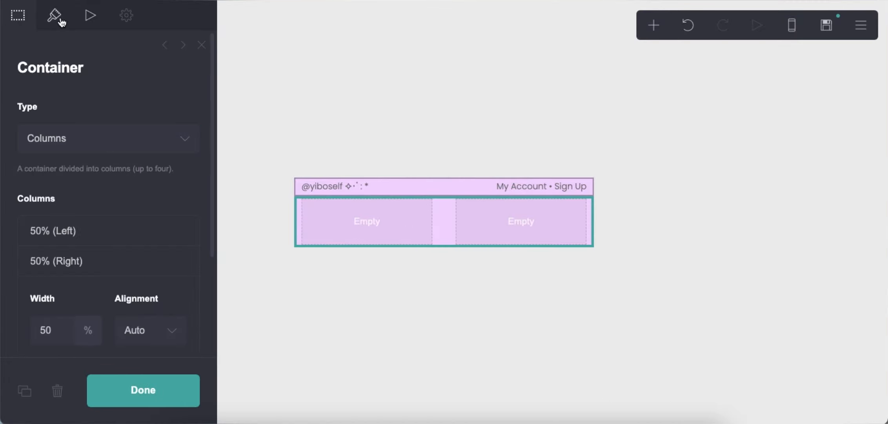
Step: Set the vertical alignment of the new container's contents to Center
click(61, 21)
scroll(104, 228, down, 8)
click(149, 240)
click(151, 256)
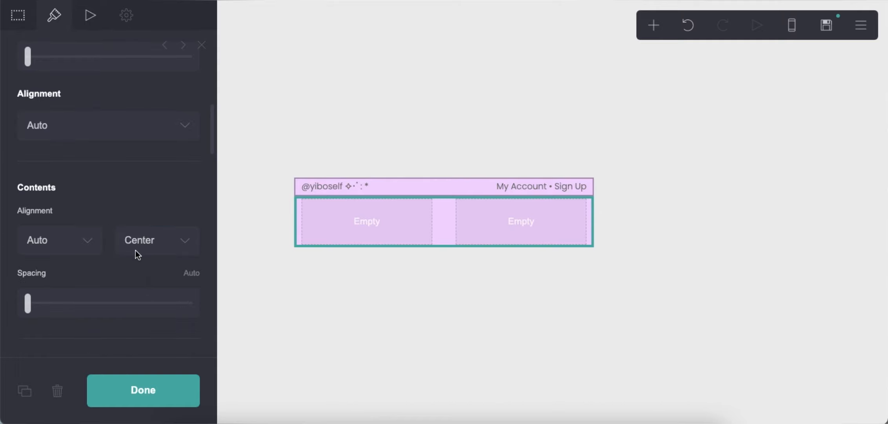
Step: Give the lower container a gradient background from #F2D6FF at 0% to #FFFFFF at 100%, with an angle of 0°
scroll(130, 223, down, 5)
click(123, 194)
click(122, 211)
scroll(121, 210, down, 2)
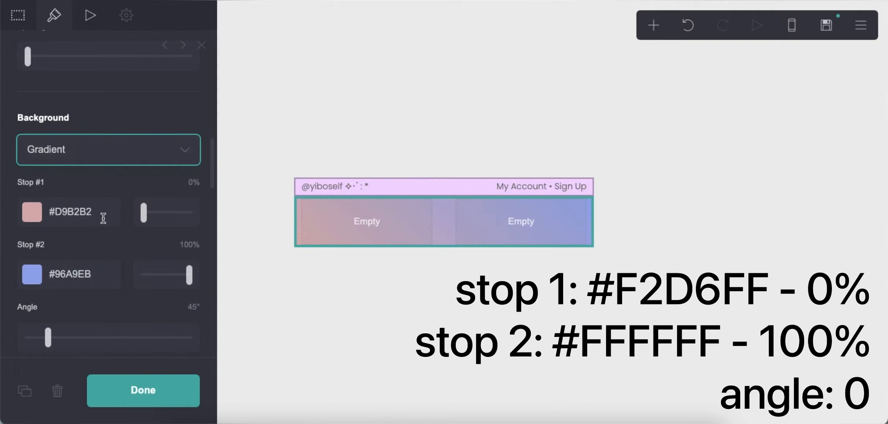
click(103, 218)
text(#F2D6FF)
key(Return)
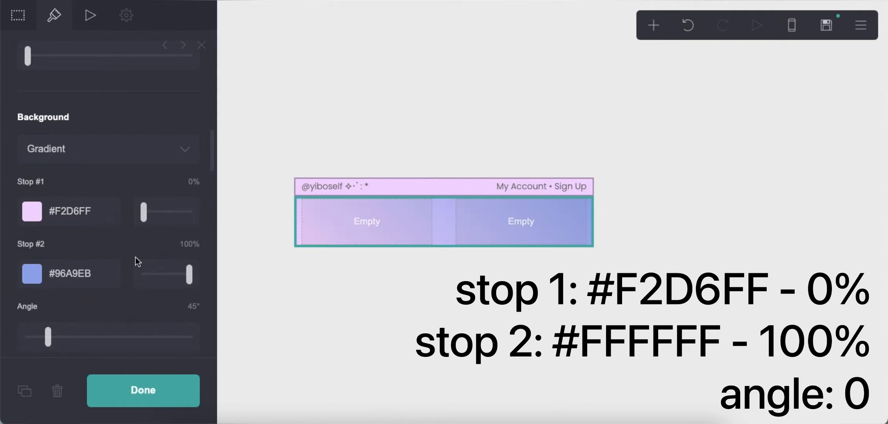
click(100, 274)
text(#FFFFFF)
key(Return)
scroll(87, 263, down, 1)
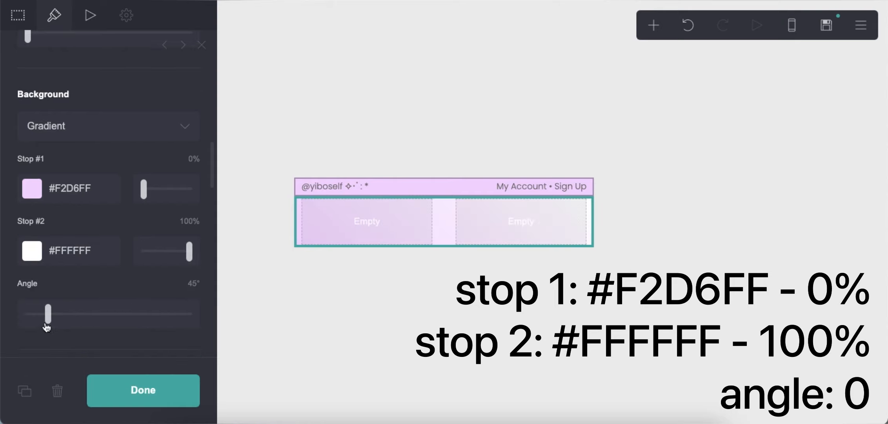
drag(48, 325, 26, 325)
Step: Remove the top border from the lower container
scroll(93, 309, down, 8)
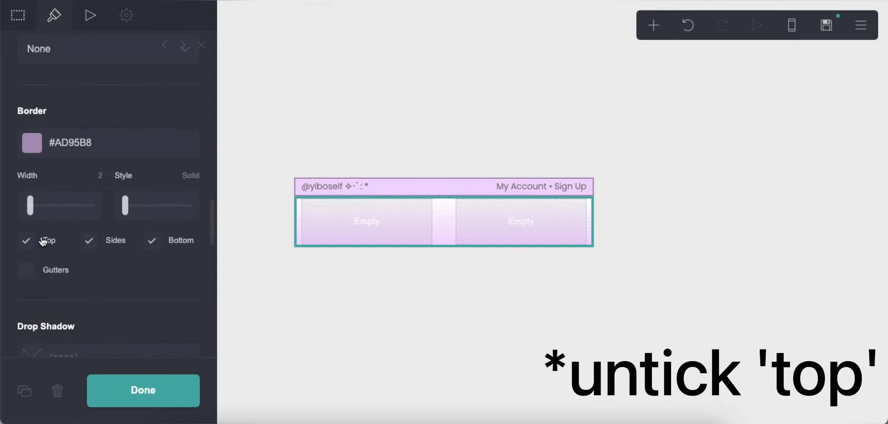
click(43, 242)
scroll(121, 281, down, 5)
click(459, 250)
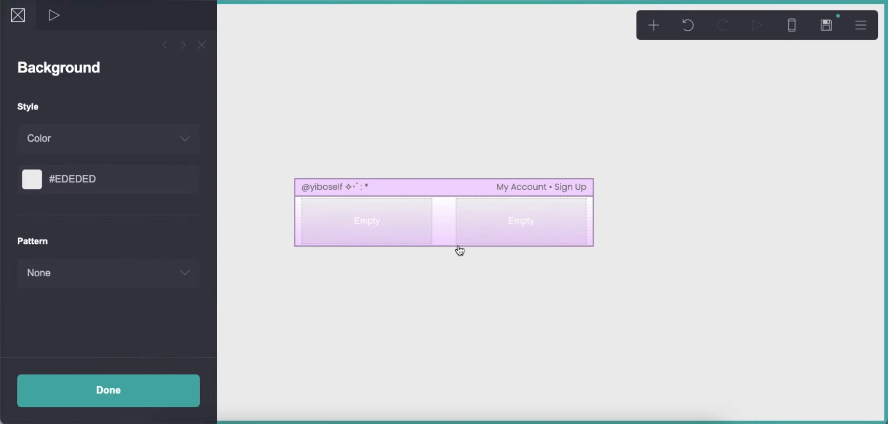
Step: Add a text element to the lower container's left column with Home, Rules and More as Markdown links separated by vertical bars
click(645, 26)
click(493, 71)
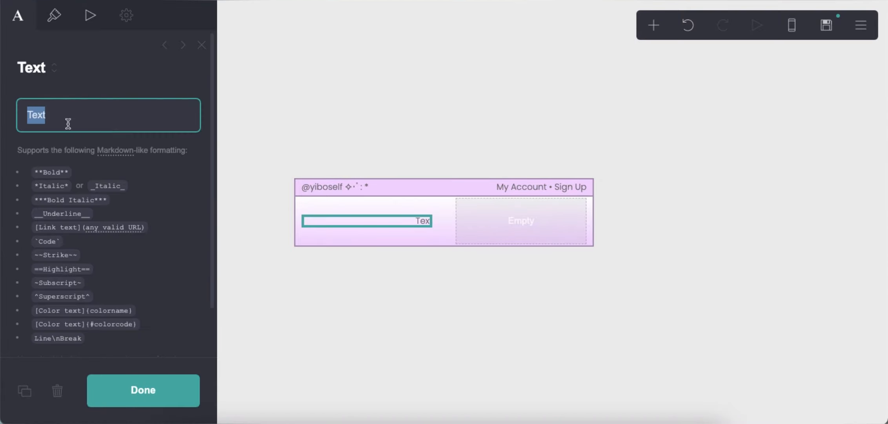
text([Home](#) | [Rules](#i) | [More]()
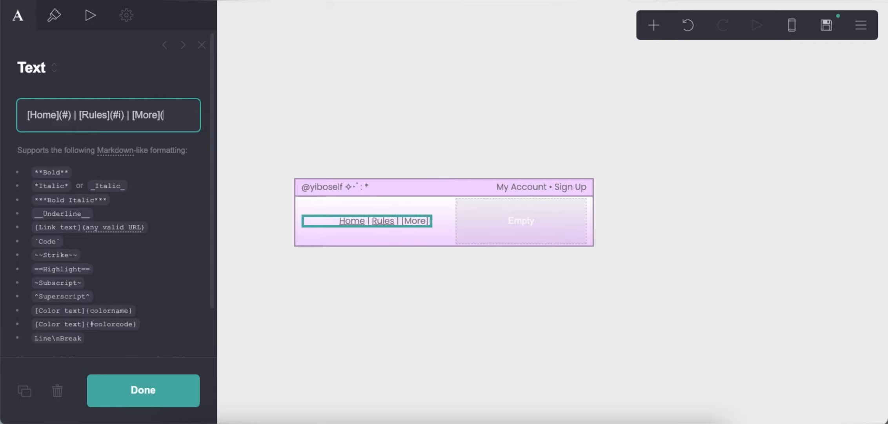
text())
Step: Align the navigation links text to the left and set its link style to Plain
click(54, 14)
scroll(111, 178, down, 10)
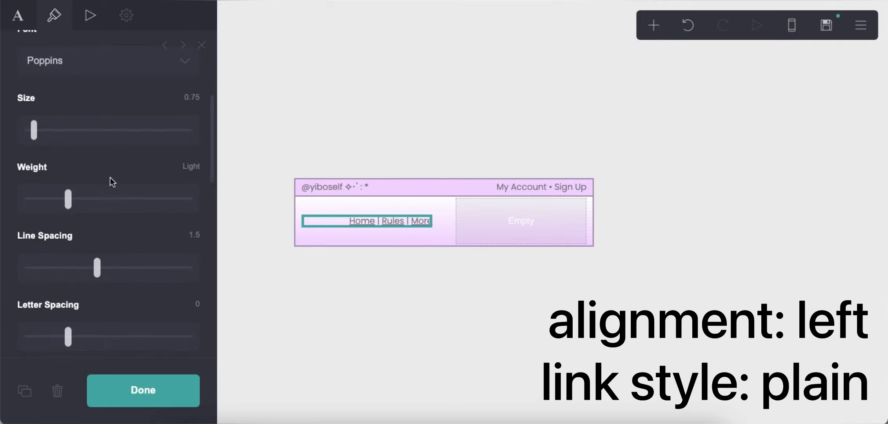
click(98, 290)
click(103, 259)
scroll(112, 262, down, 3)
click(112, 261)
click(106, 275)
click(377, 307)
Step: Add an icons element to the lower container's right column and set its first icon to Globe
click(654, 31)
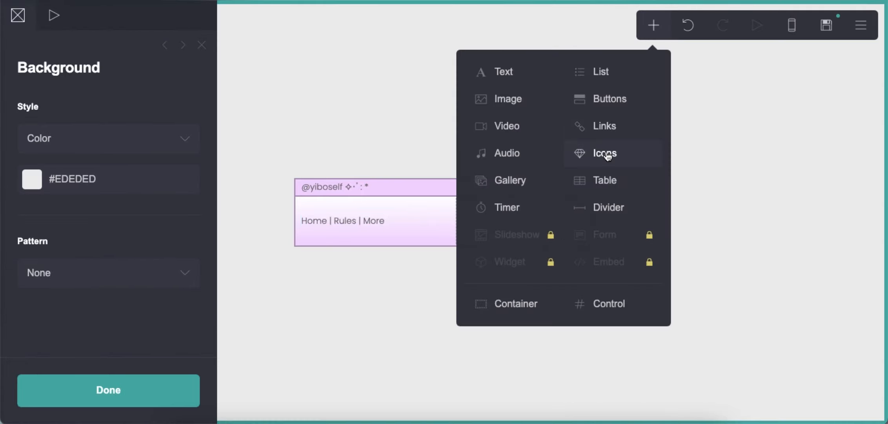
click(604, 156)
drag(381, 252, 476, 221)
click(115, 150)
click(114, 147)
click(110, 188)
click(104, 121)
click(107, 169)
text(globe)
key(Return)
Step: Set the second icon's type to Plane
click(139, 143)
click(93, 224)
scroll(97, 298, down, 5)
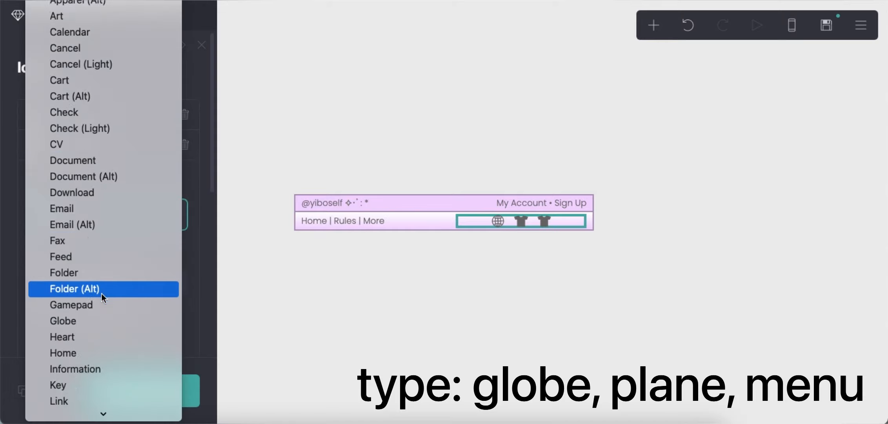
scroll(90, 310, down, 4)
click(92, 338)
Step: Set the third icon's type to Menu
click(97, 181)
click(93, 254)
scroll(93, 259, down, 6)
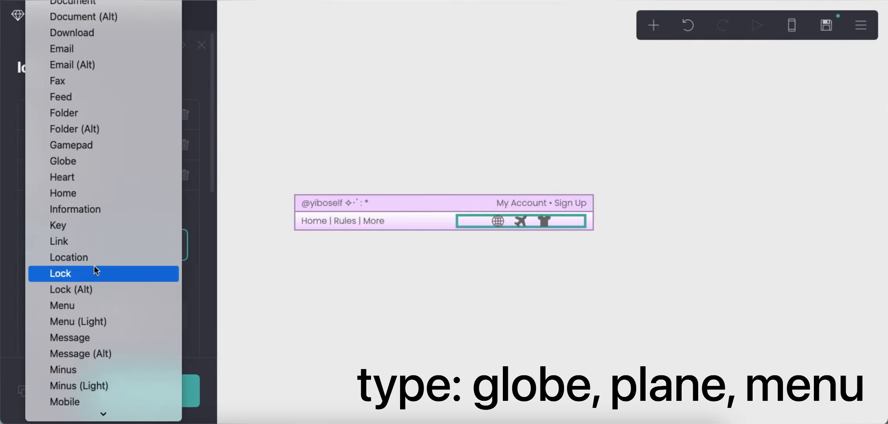
click(95, 242)
click(98, 189)
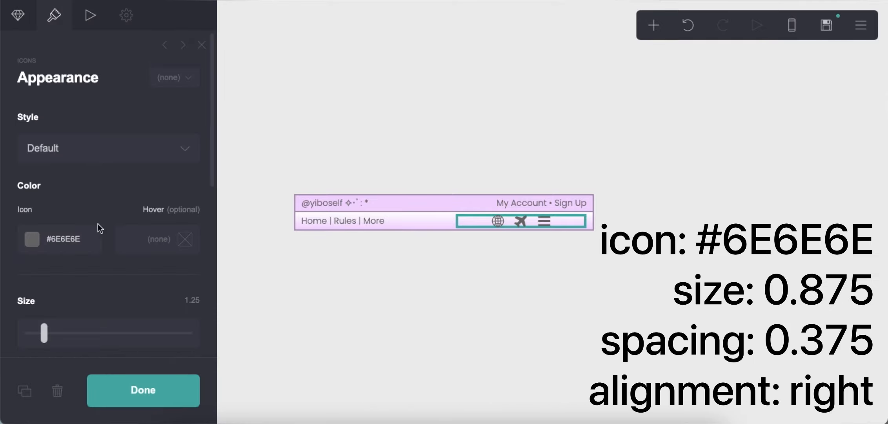
Step: Set the icons' size to 0.875 and their spacing to 0.375
scroll(98, 251, down, 4)
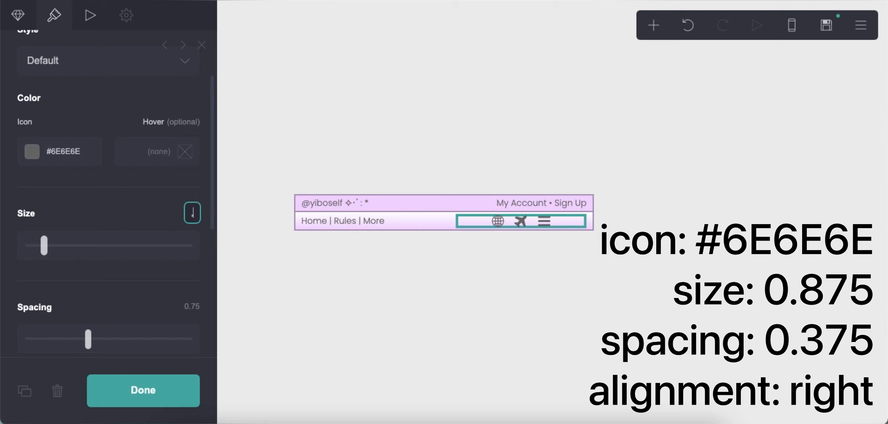
key(Return)
scroll(119, 263, down, 5)
text(.4)
key(Return)
scroll(179, 135, down, 5)
scroll(179, 135, up, 2)
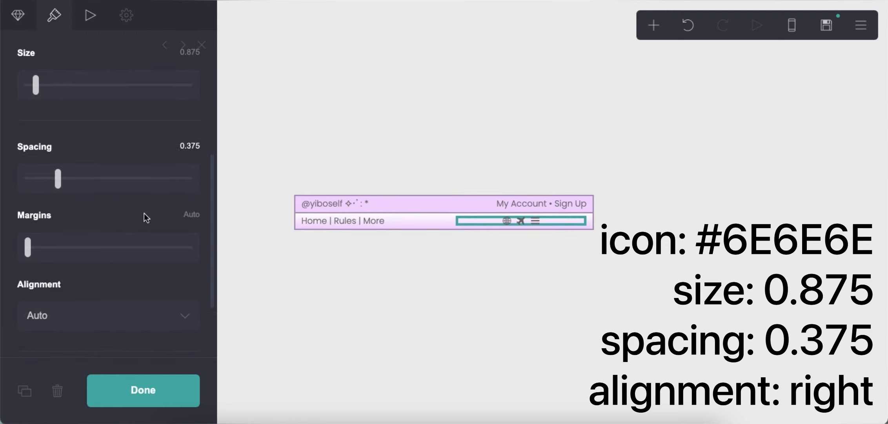
Step: Align the icons to the right and check the page in the mobile view
scroll(143, 217, down, 3)
click(119, 230)
click(105, 271)
click(448, 275)
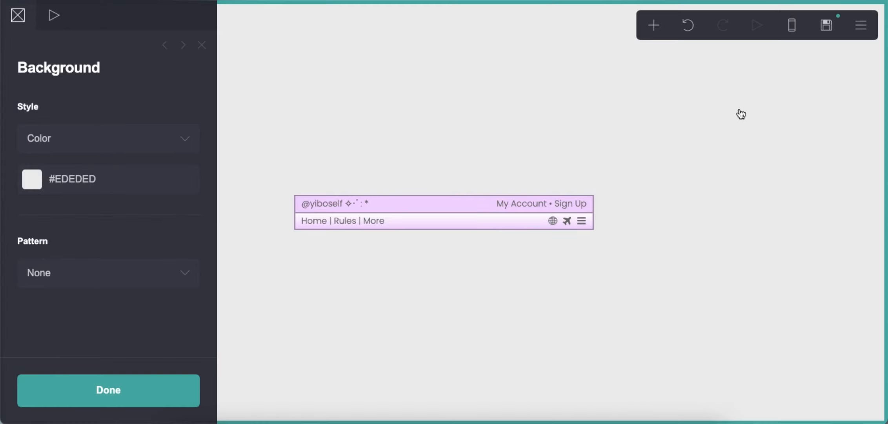
click(792, 25)
click(792, 25)
Step: Add a header marker control below the navigation bar, followed by a section break control
click(654, 25)
click(603, 299)
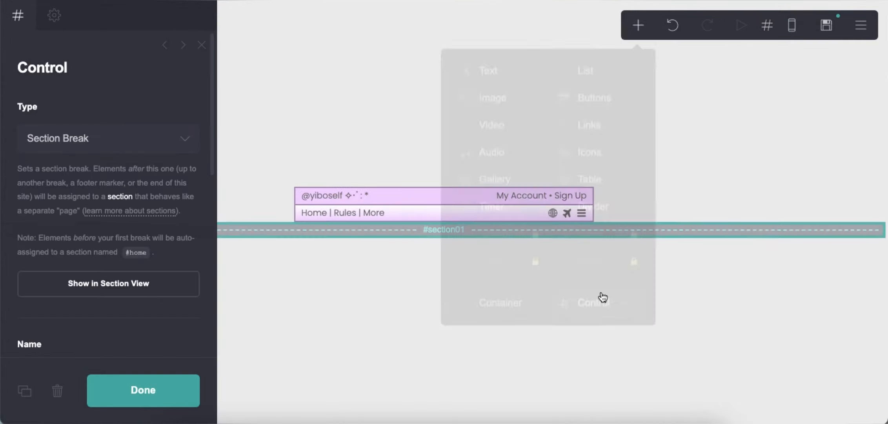
click(108, 138)
click(95, 149)
click(651, 25)
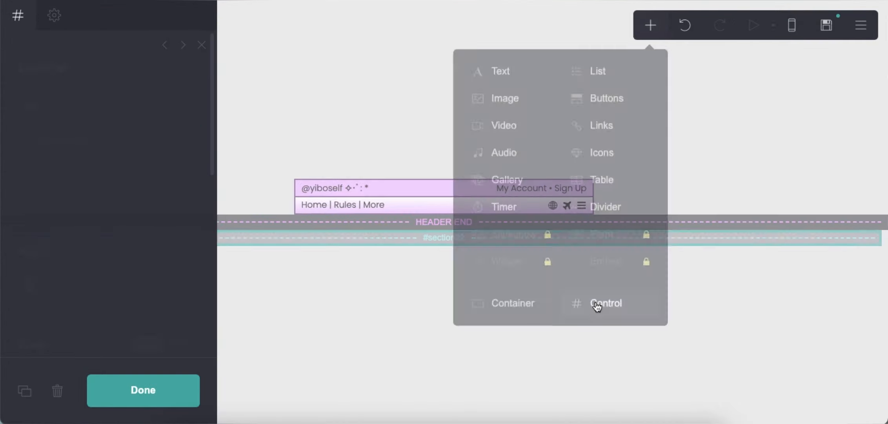
click(597, 306)
Step: Add a container under the section break with vertical padding 0.5 and horizontal padding 1
click(620, 25)
click(483, 303)
click(97, 208)
key(Return)
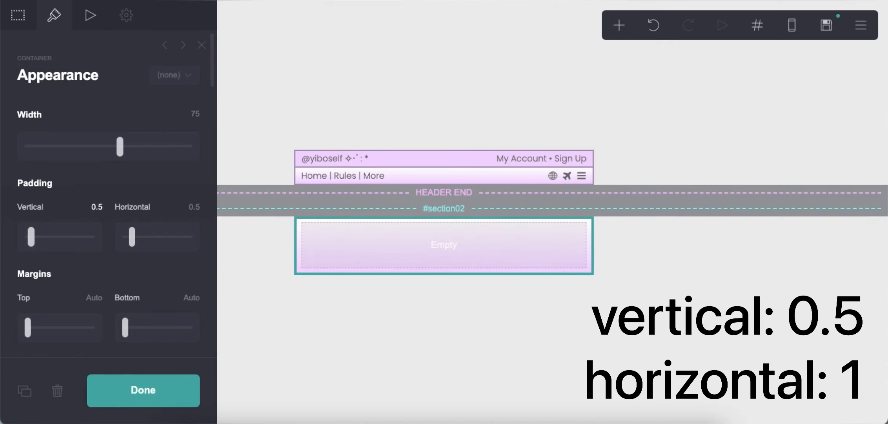
key(Return)
Step: Set the alignment of the new container's contents to Left
scroll(64, 229, down, 10)
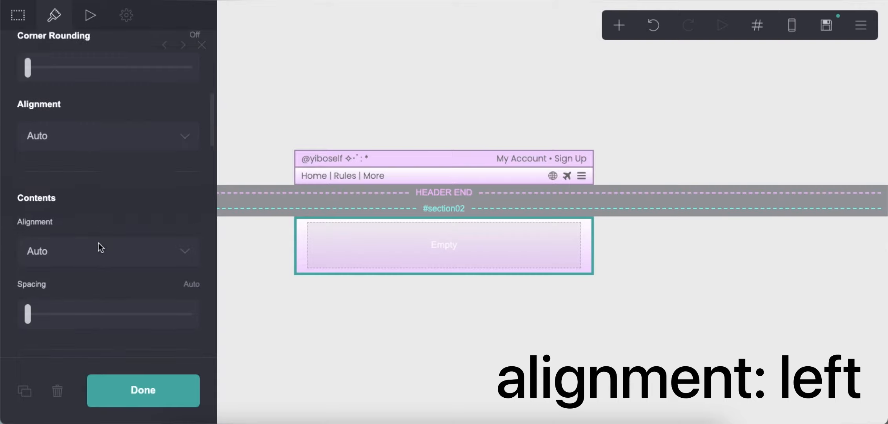
click(101, 234)
click(103, 244)
Step: Change the new container's background to Image, upload the purple collage banner from Downloads and accept it
scroll(112, 203, down, 8)
click(104, 137)
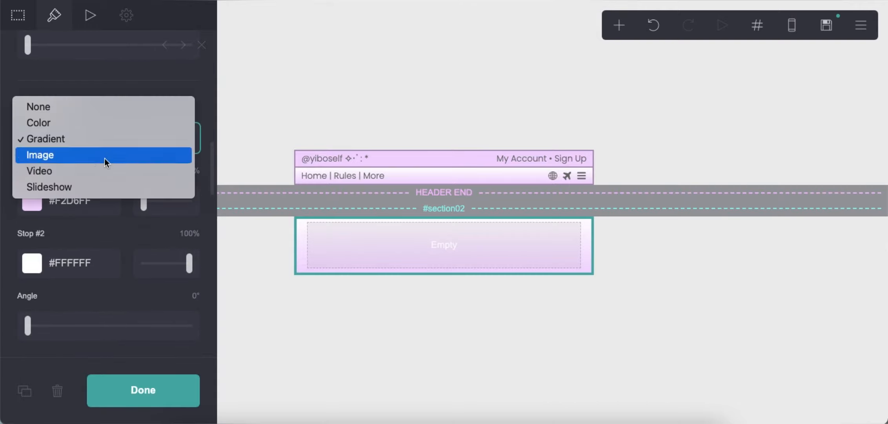
click(104, 158)
click(108, 223)
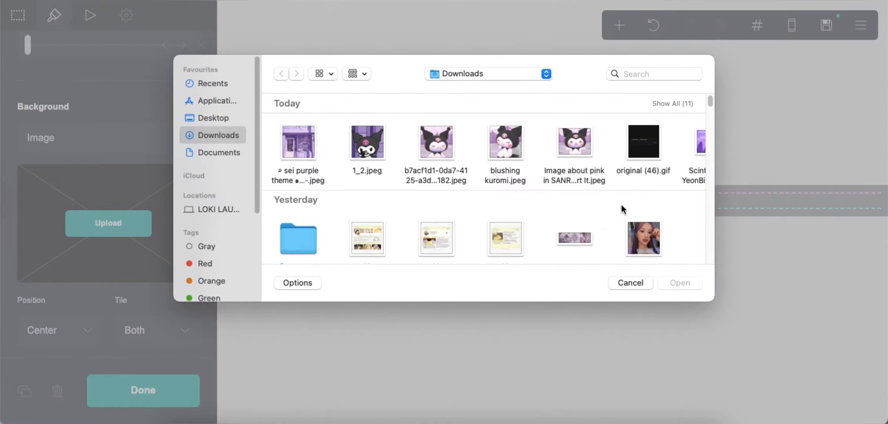
double_click(583, 234)
click(20, 18)
click(20, 18)
click(851, 20)
Step: Add a gradient overlay to the container's background image and set stop 1 to white, #FFFFFF
scroll(135, 272, down, 10)
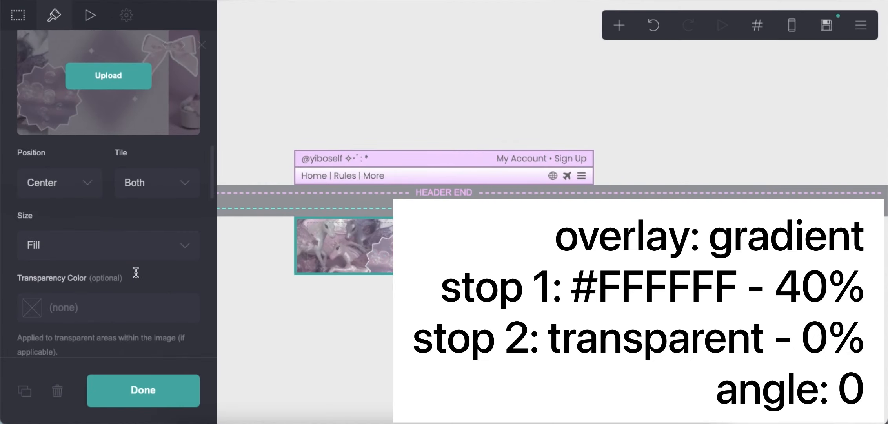
click(105, 215)
click(104, 244)
click(101, 283)
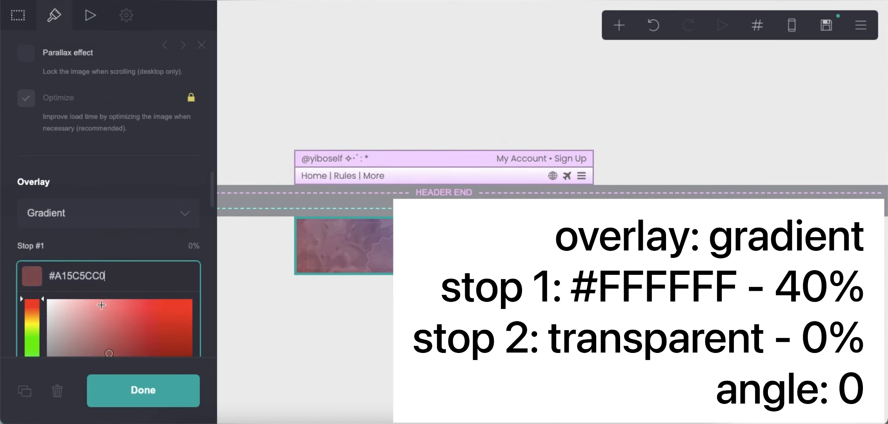
drag(63, 308, 41, 294)
click(86, 258)
scroll(109, 181, down, 3)
click(109, 181)
key(BackSpace)
key(BackSpace)
key(Return)
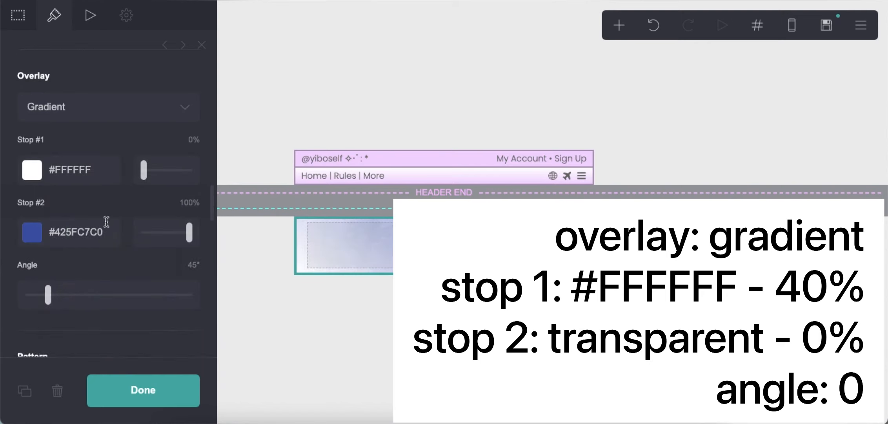
Step: Make the overlay gradient's stop 2 fully transparent by changing its color code to #425FC700
click(102, 233)
scroll(100, 236, down, 3)
key(BackSpace)
key(BackSpace)
text(00)
key(Return)
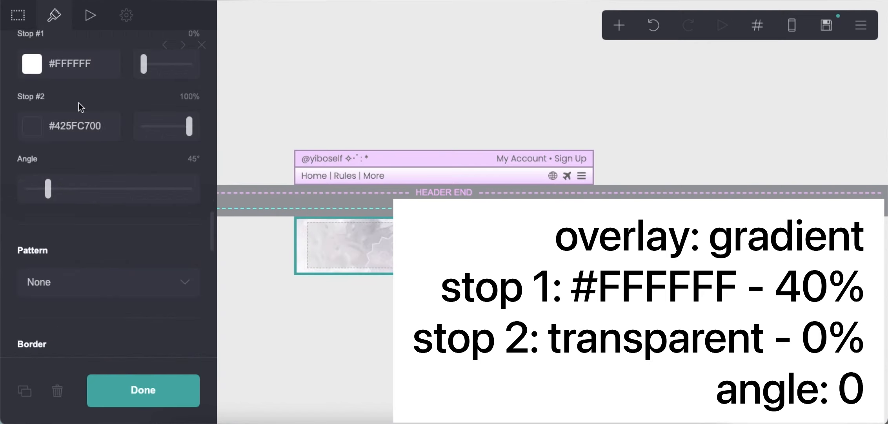
Step: Position the overlay's stop 1 at 40% and stop 2 at 0%, and set the gradient angle to 0°
scroll(198, 145, up, 3)
text(40)
key(Return)
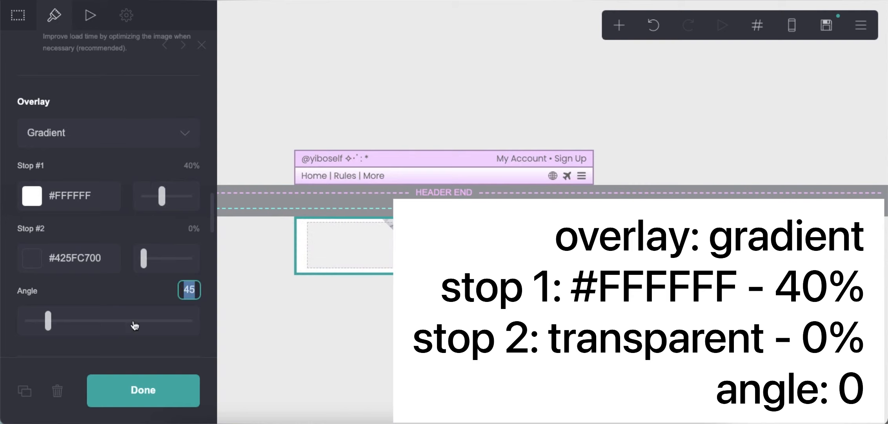
drag(47, 320, 11, 324)
click(466, 341)
Step: Add an image element inside the banner container and upload the purple-haired portrait photo from Downloads
click(619, 25)
click(489, 95)
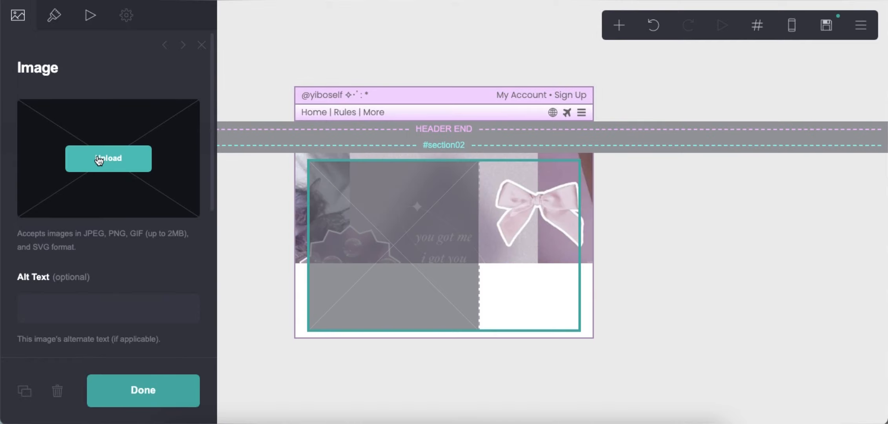
click(98, 157)
click(686, 107)
scroll(636, 193, down, 3)
double_click(644, 215)
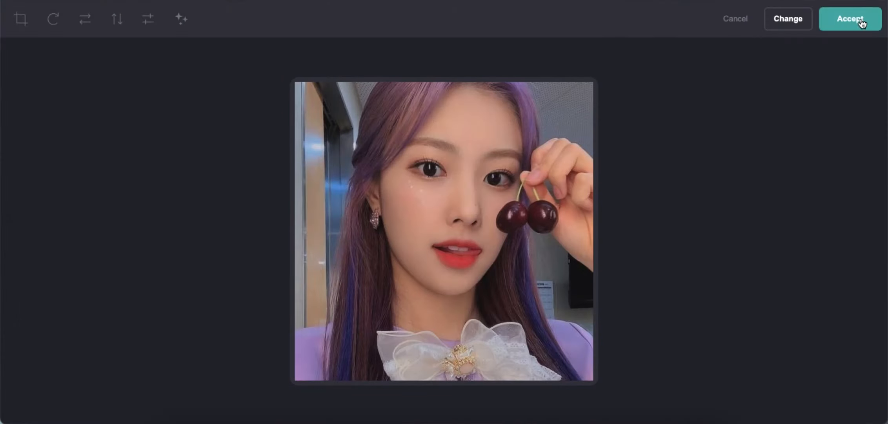
click(850, 19)
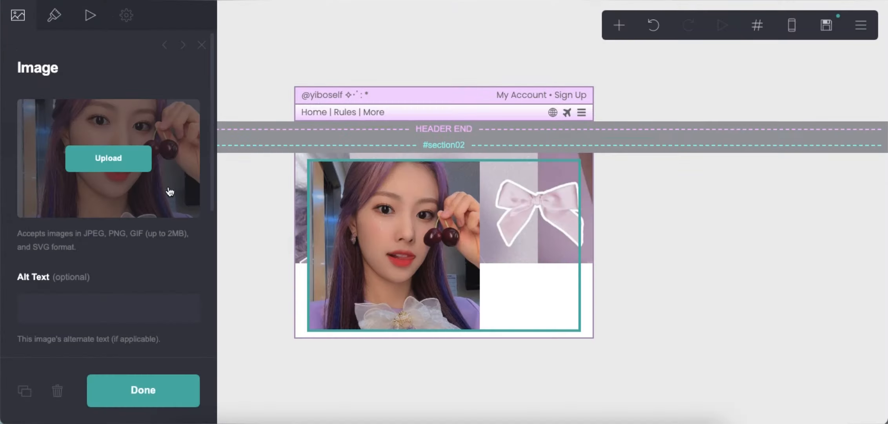
Step: Set the portrait image's width to Auto, its scale to 25% and its shape to Circle
click(61, 21)
drag(41, 152, 26, 152)
drag(189, 223, 68, 223)
click(89, 278)
click(86, 297)
Step: Give the circular portrait image a border in #AD95B8
scroll(122, 274, down, 5)
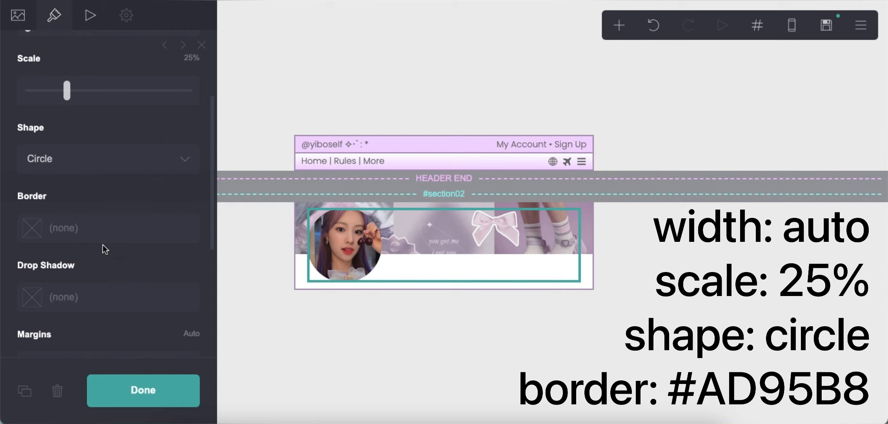
click(119, 227)
text(#AD95B8)
key(Return)
scroll(115, 252, down, 7)
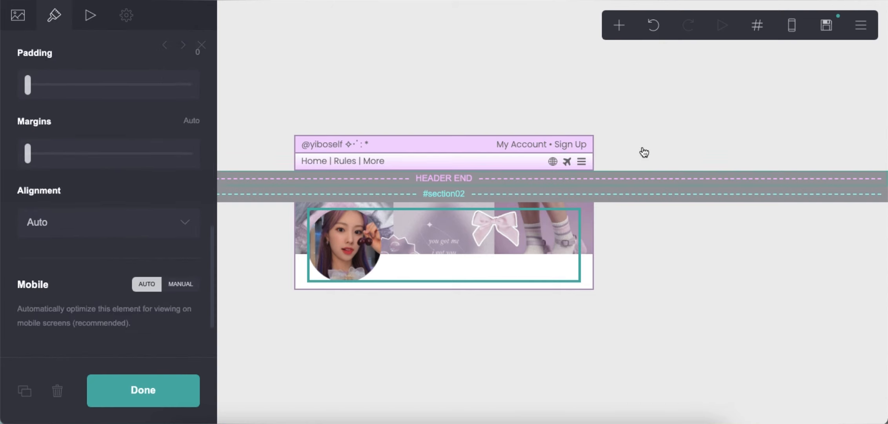
Step: In the mobile view, switch the portrait image's mobile settings to Manual and enter a value of 7
click(797, 28)
click(188, 289)
scroll(188, 290, down, 4)
click(192, 213)
text(7)
click(791, 25)
Step: Add a container below the banner with vertical padding 0.125 and horizontal padding 0.5
click(657, 298)
click(620, 26)
click(510, 308)
click(91, 210)
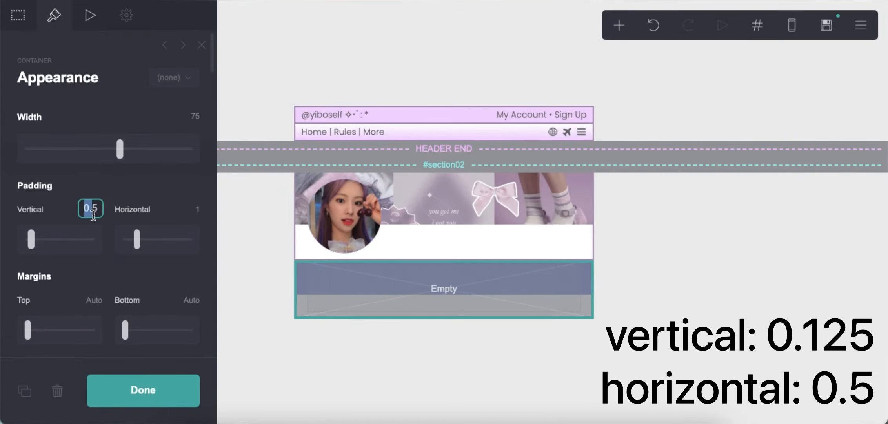
text(0.125)
key(Return)
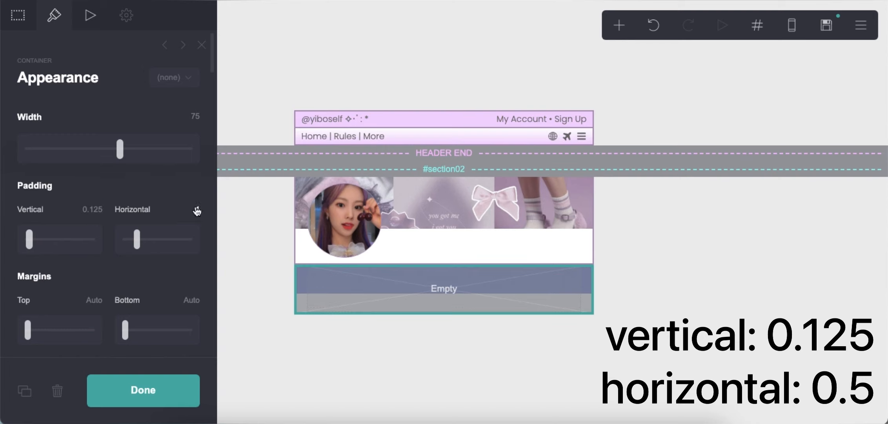
key(Return)
Step: Set the new container's contents alignment to Auto and its background to Gradient
scroll(91, 261, down, 10)
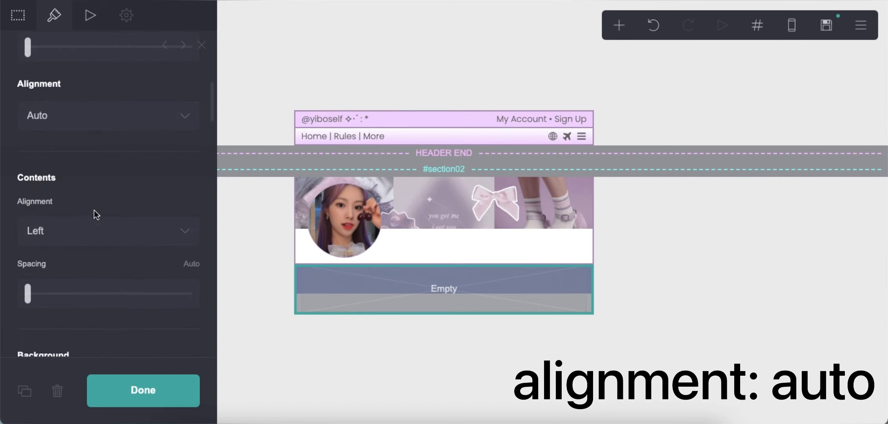
click(89, 204)
click(94, 183)
scroll(124, 204, down, 5)
click(123, 239)
click(117, 226)
scroll(112, 259, down, 5)
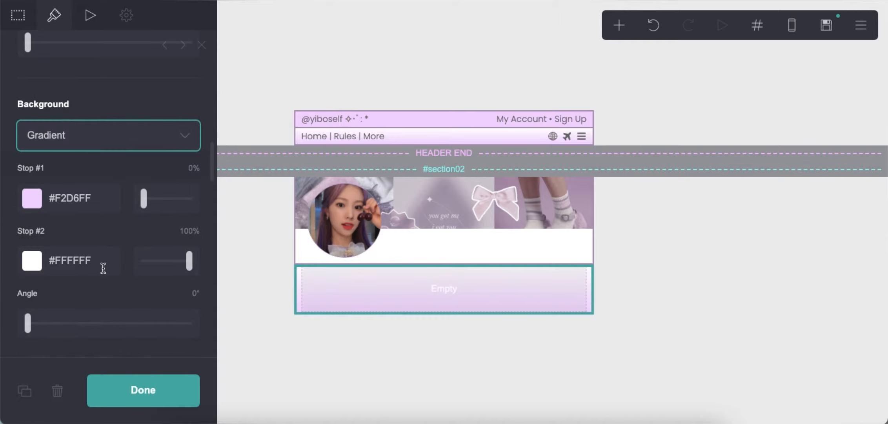
scroll(109, 294, down, 5)
click(466, 357)
Step: Add a text element in the gradient container reading "**Would you listen to a fairy tale-like story?** Updated : 5:00"
click(619, 25)
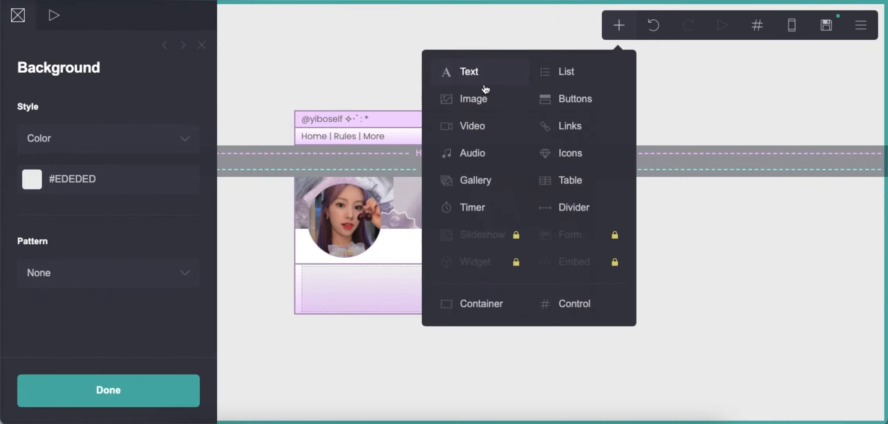
click(441, 70)
drag(356, 315, 401, 285)
click(18, 15)
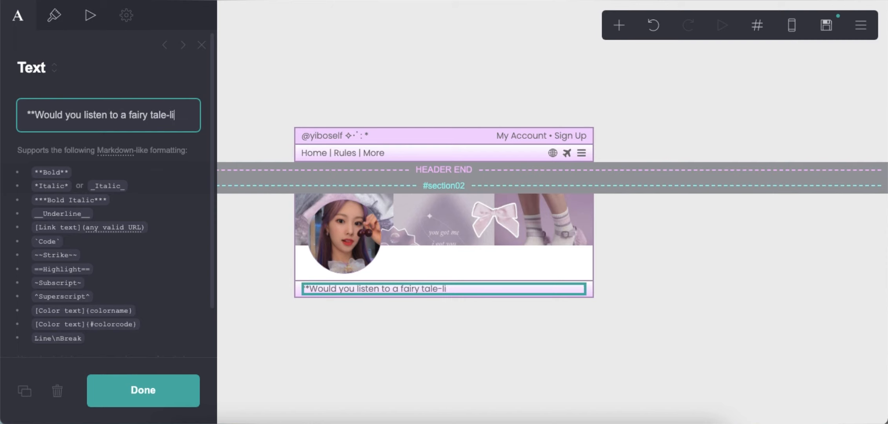
text(ke story?** Updated : 5:00)
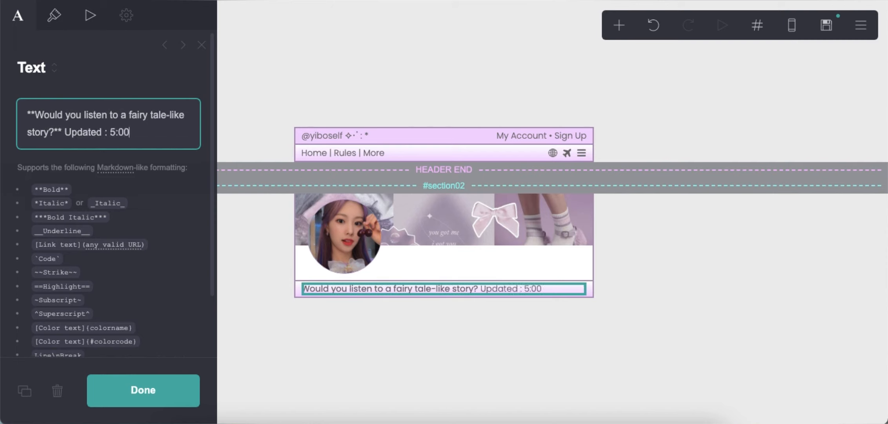
Step: Set the fairy tale text's size to 0.625 and its weight to Regular
click(52, 16)
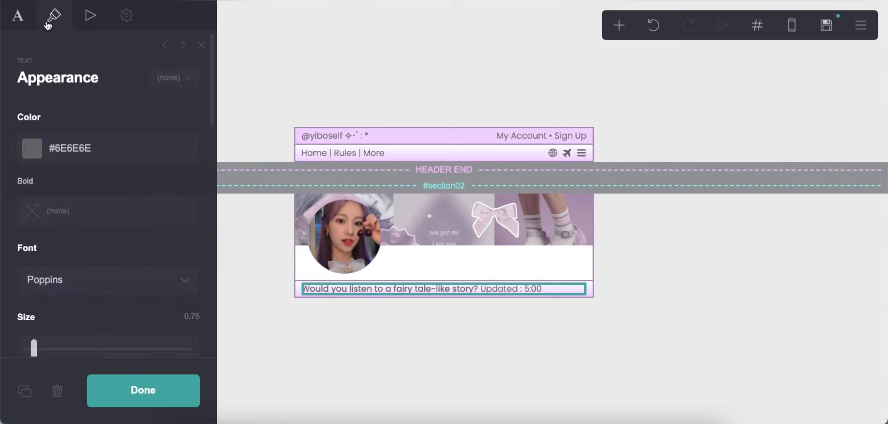
click(182, 318)
text(.625)
key(Return)
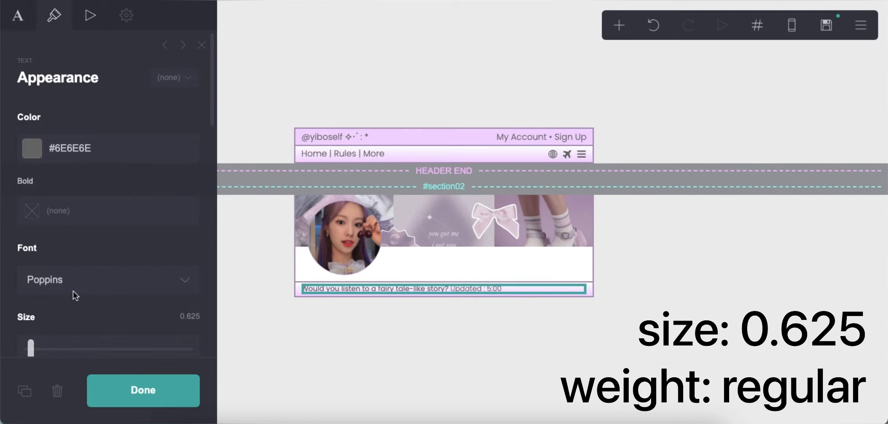
scroll(75, 295, down, 3)
click(89, 290)
scroll(113, 305, down, 1)
click(352, 343)
click(470, 292)
Step: Change the fairy tale text's alignment to Center
scroll(94, 280, down, 10)
click(93, 286)
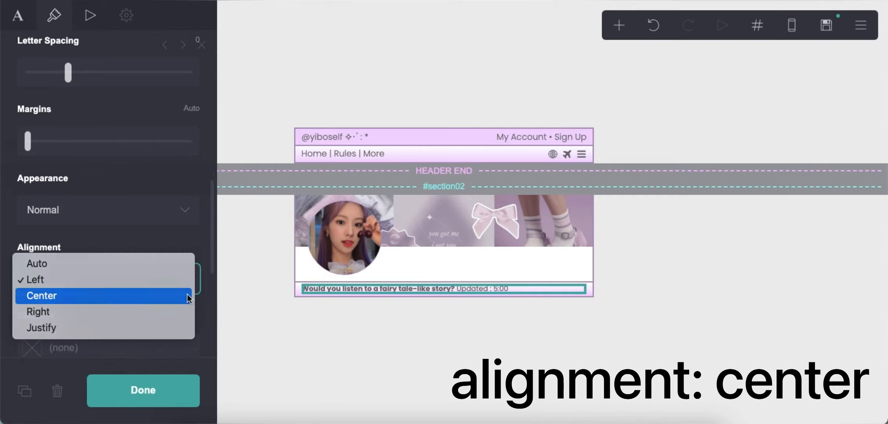
click(93, 296)
click(521, 324)
Step: Add a container below the text bar, make it a Columns type and set the widths to 65% left and 35% right
click(619, 26)
click(473, 301)
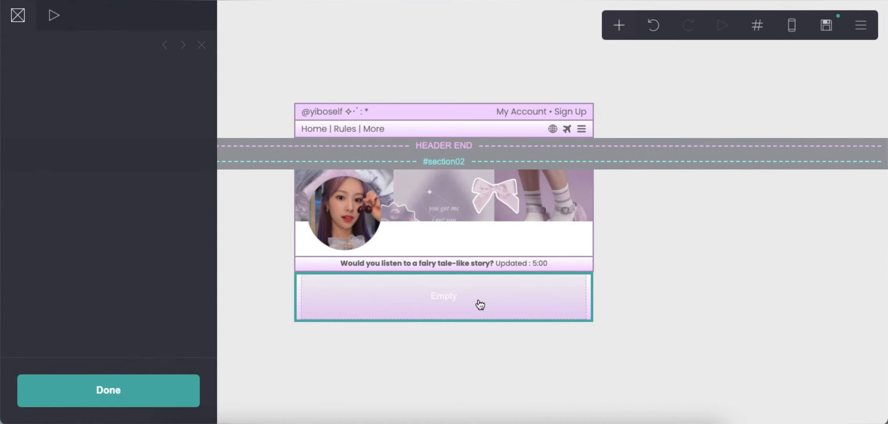
click(61, 140)
click(59, 152)
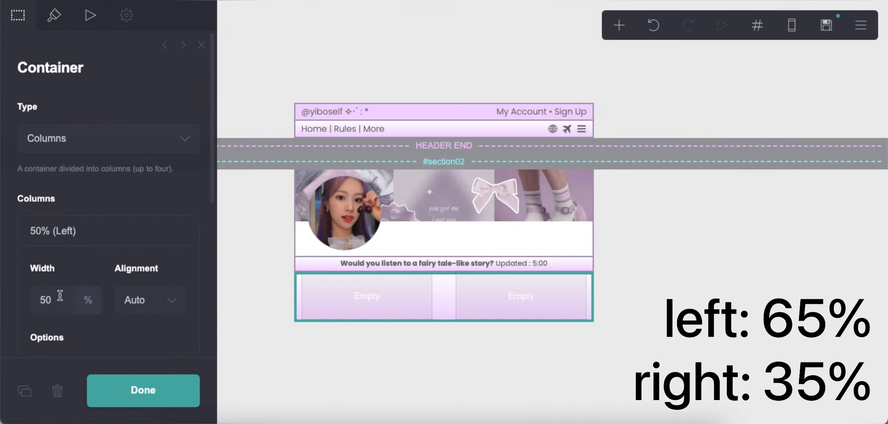
key(Return)
click(71, 235)
click(70, 259)
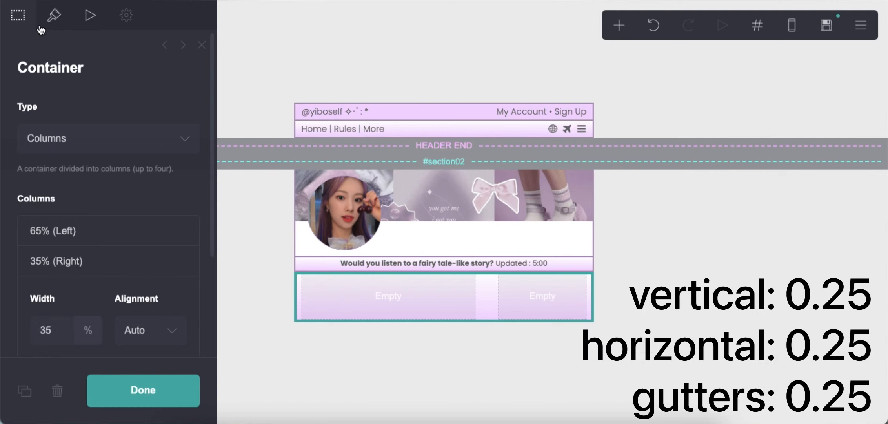
Step: Set the columns container's vertical padding, horizontal padding and gutters to 0.25 and align its contents to Top
click(52, 16)
text(0.25)
key(Return)
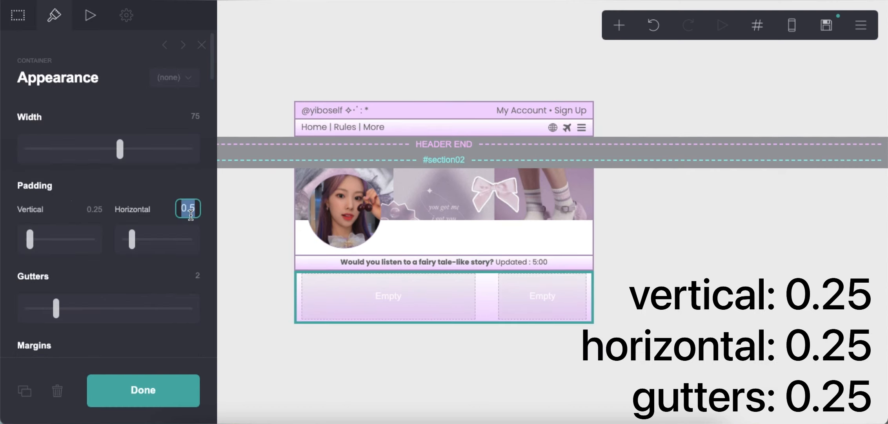
scroll(159, 276, down, 10)
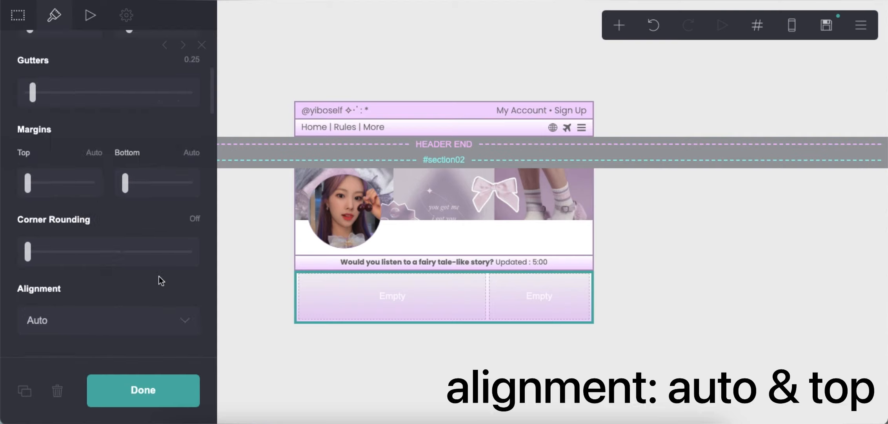
click(150, 255)
click(149, 230)
Step: Change the columns container's background to a solid color of #FFFFFF
scroll(145, 255, down, 3)
scroll(143, 269, down, 3)
click(106, 179)
click(101, 167)
click(75, 220)
text(#F9EDFF)
key(ctrl+a)
text(#FFFFFF)
key(Return)
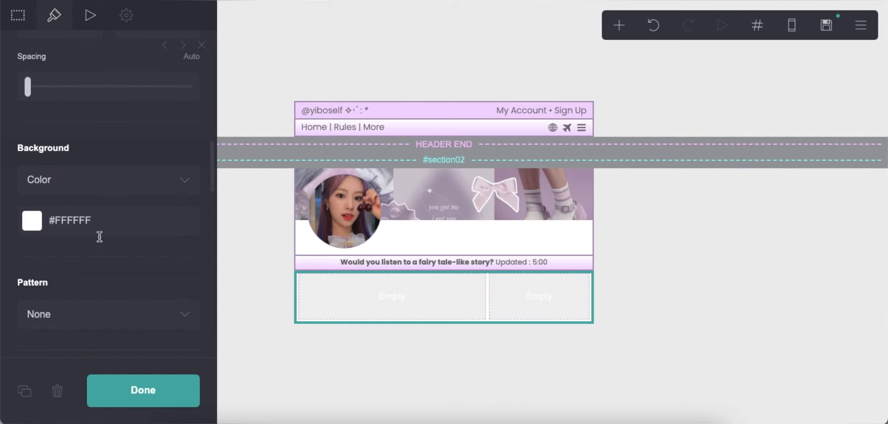
Step: Remove the bottom border from the columns container
scroll(98, 256, down, 6)
click(162, 259)
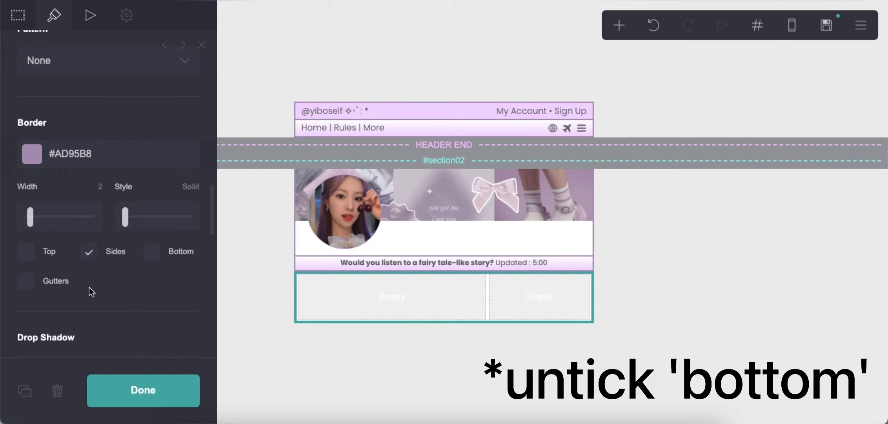
scroll(88, 287, up, 2)
scroll(89, 287, down, 2)
click(608, 335)
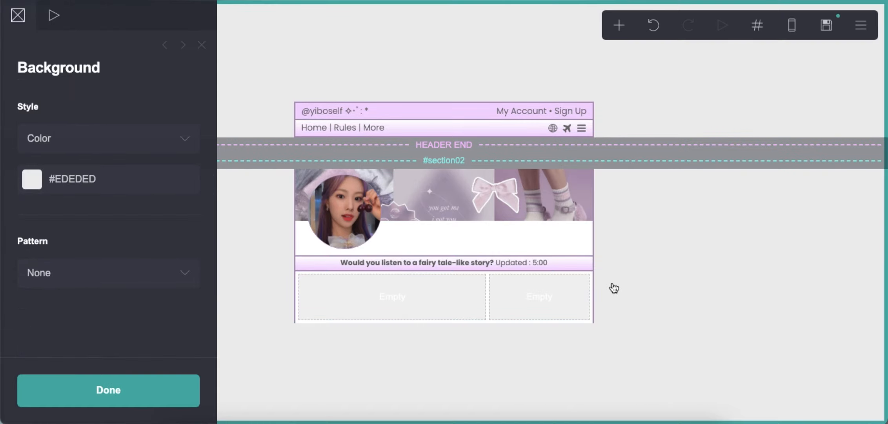
Step: Add a table to the wider column and clear its default headings and sample rows
click(619, 26)
click(575, 181)
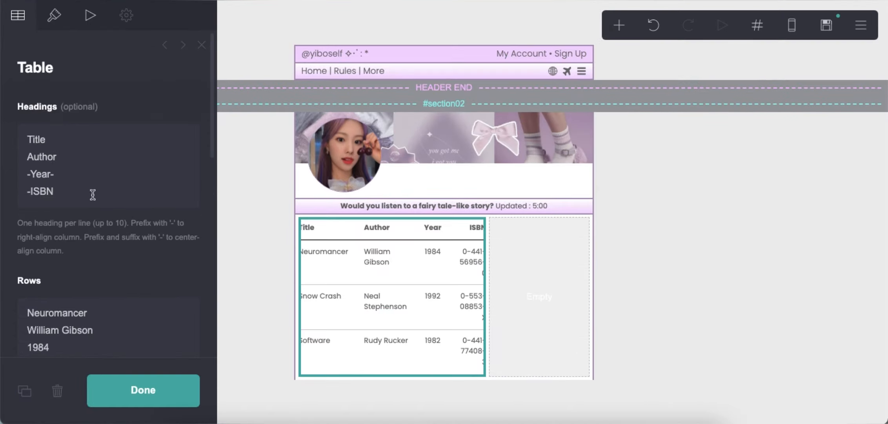
key(ctrl+a)
key(BackSpace)
right_click(73, 299)
click(109, 313)
key(BackSpace)
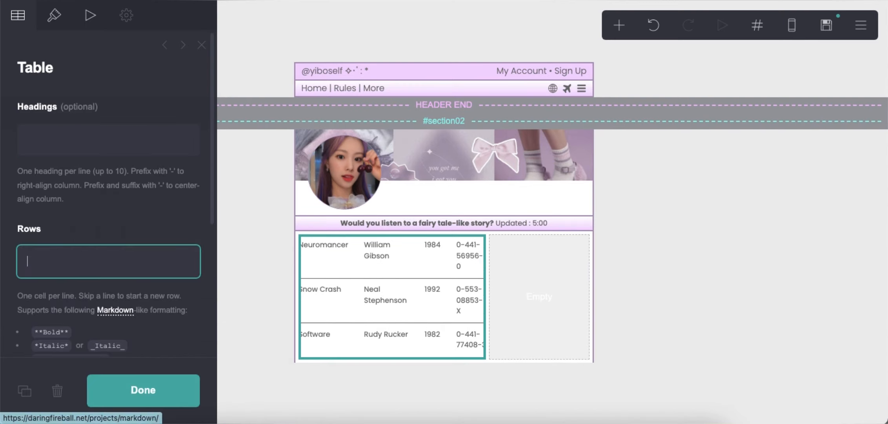
Step: Fill the first table row with the bolded name, the nicknames, "chinese 22" and repeated "info" filler text
text(**)
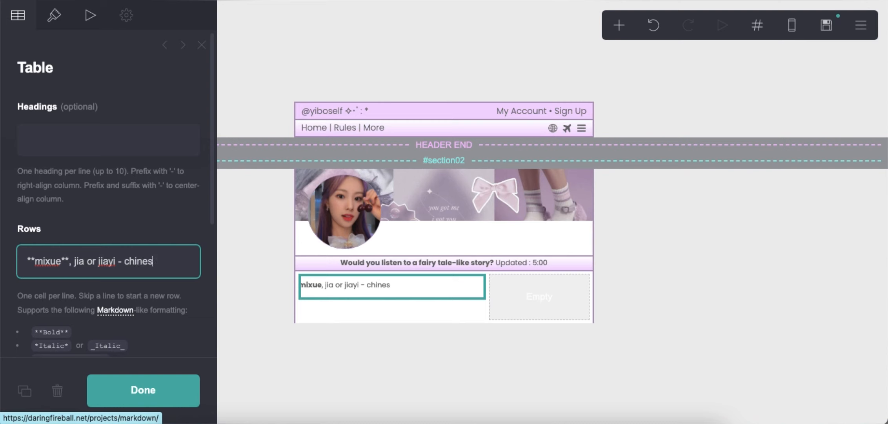
text(info info info info info info info info info info info info info info info info)
key(Return)
key(Return)
Step: Add two more table rows, bolded "likes" and bolded "dislikes", each followed by repeated "info" filler text
text(*)
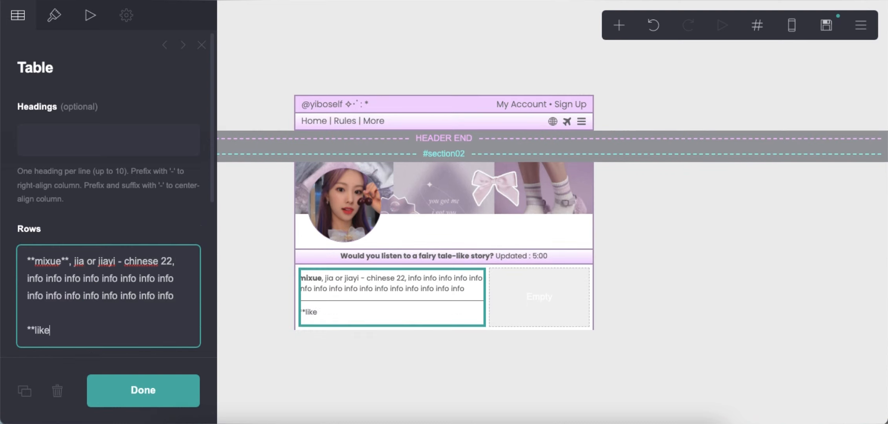
key(BackSpace)
text(info info info info info info info info info info info info info info info info)
key(Return)
key(Return)
text(*)
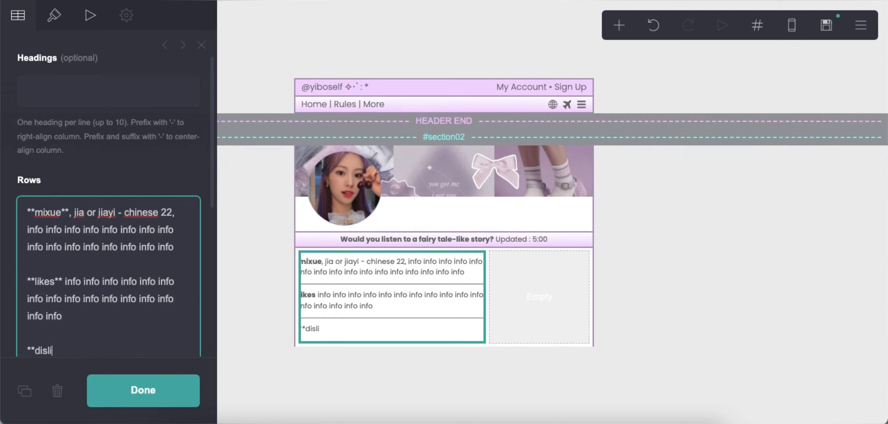
text(*dislikes**)
text(info info info info info info info info info info info info info info info info)
Step: Set the padding of the wider column's table to 0.25, keeping the Minimal style
scroll(39, 51, up, 2)
click(54, 15)
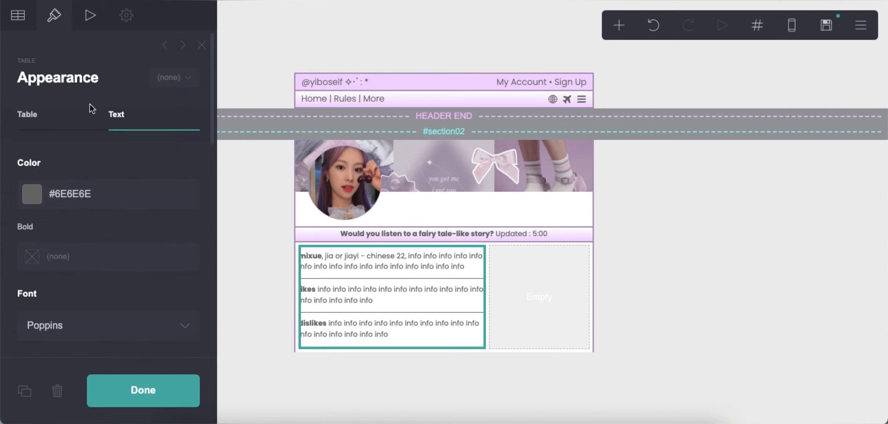
click(62, 125)
scroll(124, 277, down, 1)
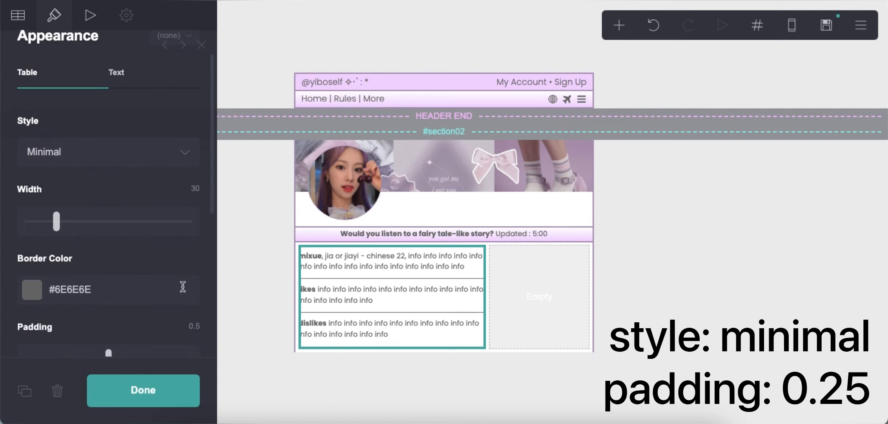
scroll(183, 284, down, 1)
click(191, 302)
text(0.25)
key(Return)
Step: Format the table's text with size 0.75, Medium weight and line spacing 1
scroll(134, 252, up, 3)
click(118, 117)
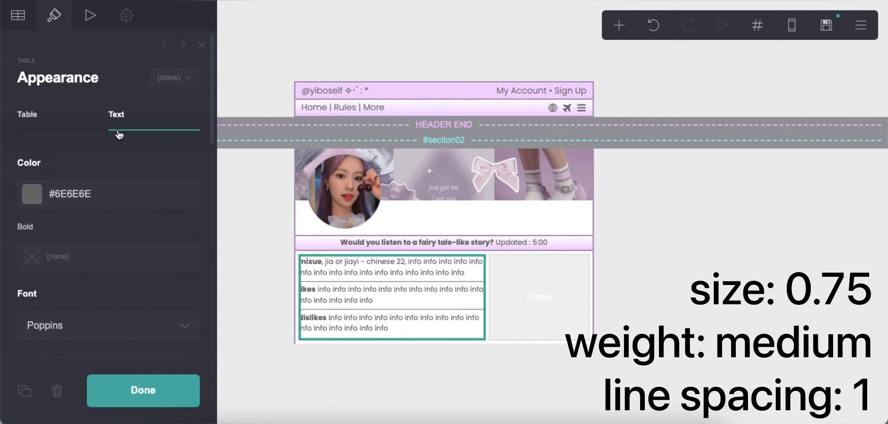
scroll(124, 251, down, 3)
text(.75)
key(Return)
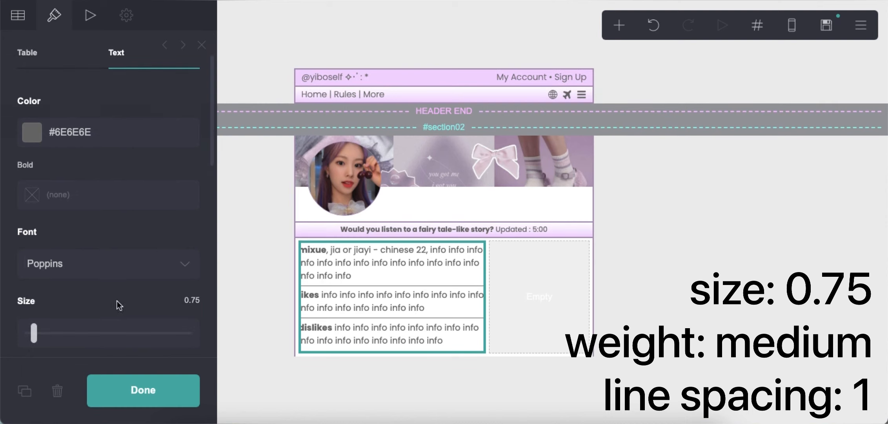
scroll(119, 300, down, 3)
click(113, 273)
scroll(117, 270, down, 2)
click(185, 210)
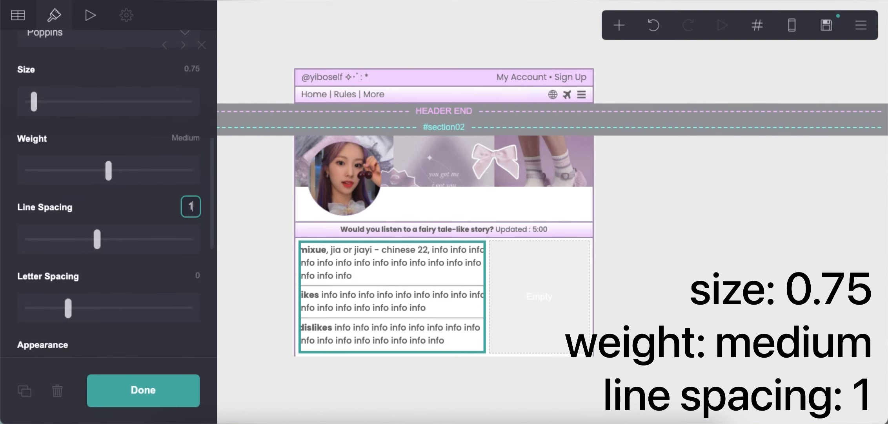
text(1)
key(Return)
scroll(143, 270, down, 3)
click(704, 322)
Step: Add a text element reading "FIND ME ON !?" to the narrower column
click(618, 26)
click(470, 70)
drag(412, 340, 450, 288)
drag(47, 115, 3, 112)
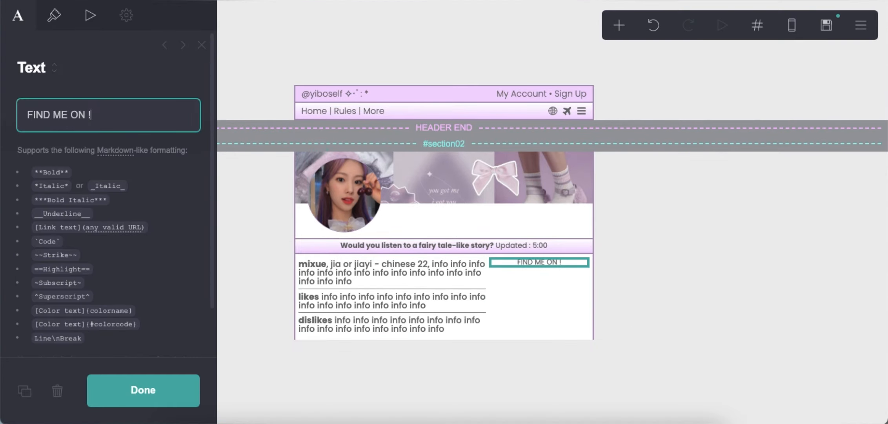
Step: Format the "FIND ME ON !?" text with size 1, Semi Bold weight and line spacing 1
click(58, 26)
click(188, 259)
text(1)
key(Return)
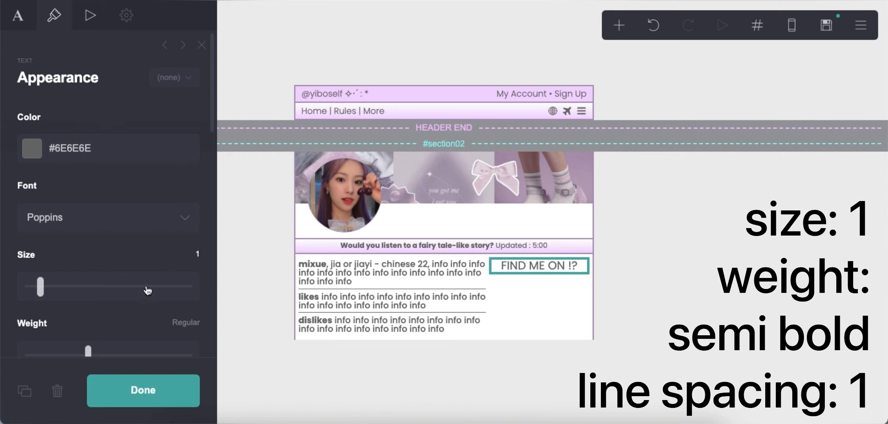
scroll(149, 277, down, 3)
click(145, 251)
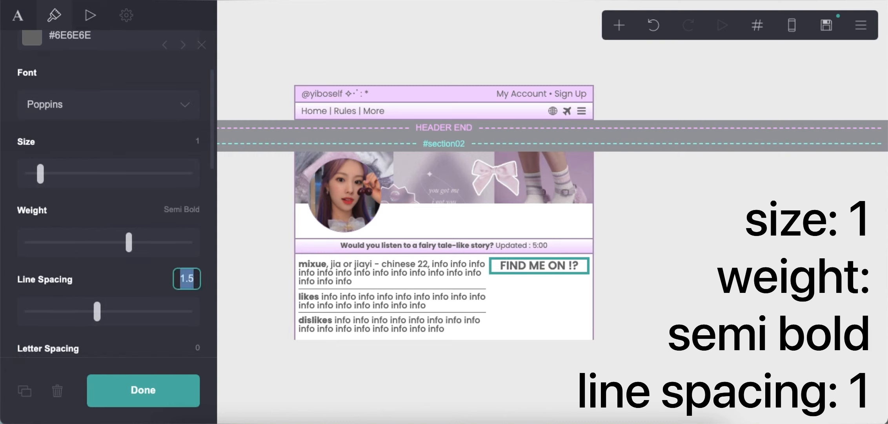
text(1)
key(Return)
scroll(127, 295, down, 5)
click(751, 285)
Step: Add a table below the "FIND ME ON !?" heading and clear its default headings and sample rows
click(624, 26)
click(565, 182)
drag(516, 297, 497, 252)
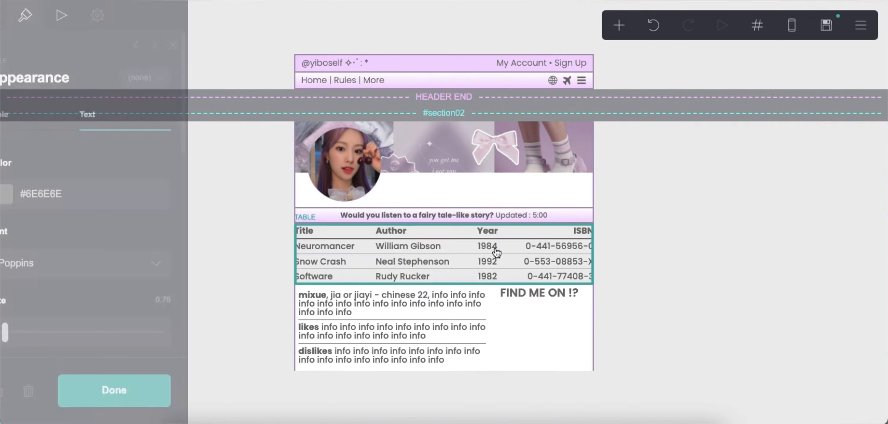
click(18, 15)
drag(72, 187, 7, 131)
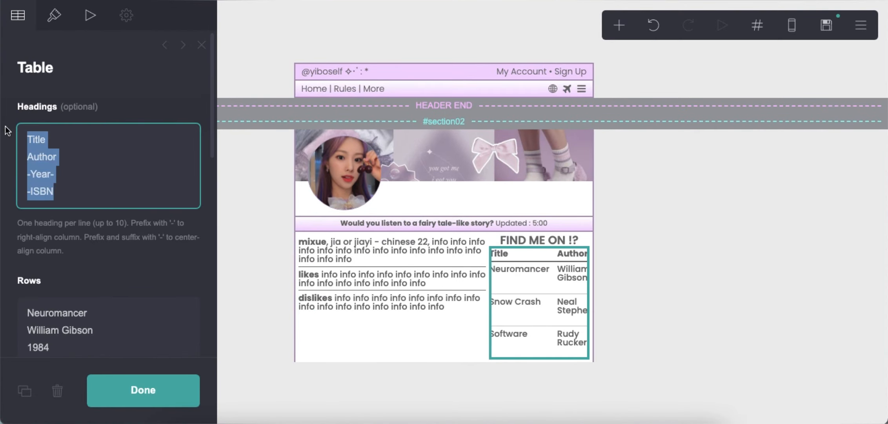
key(BackSpace)
right_click(66, 261)
click(78, 269)
key(BackSpace)
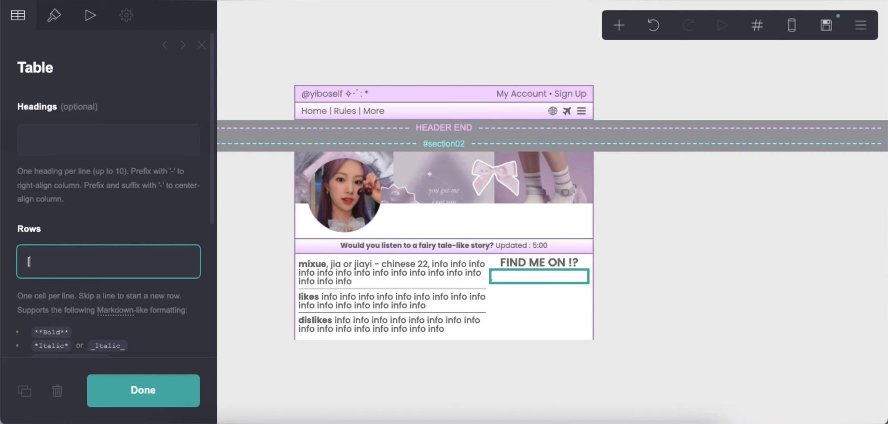
Step: Fill the new table with three rows of two "[link](#)" cells each
text([link](#))
key(Return)
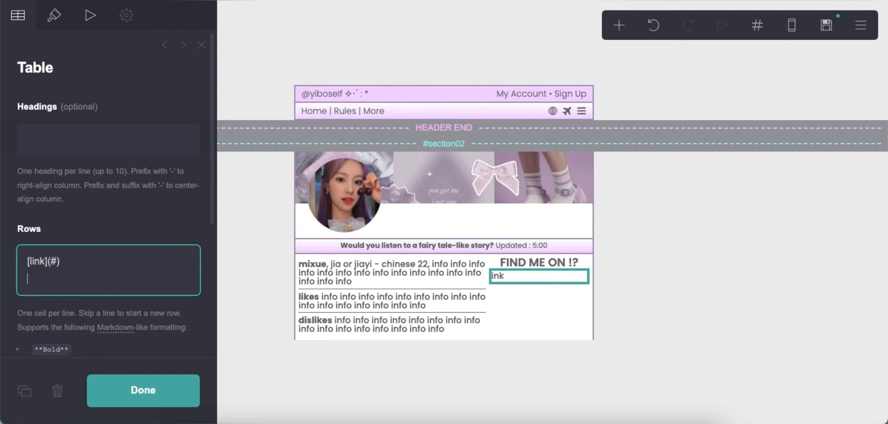
drag(26, 266, 64, 280)
key(super+c)
right_click(42, 272)
click(76, 231)
click(93, 278)
key(Return)
key(Return)
right_click(75, 311)
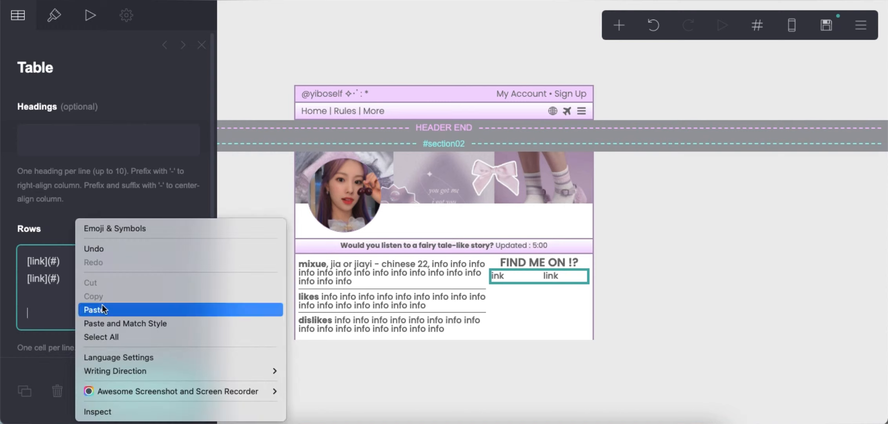
click(102, 309)
scroll(110, 235, down, 5)
right_click(93, 247)
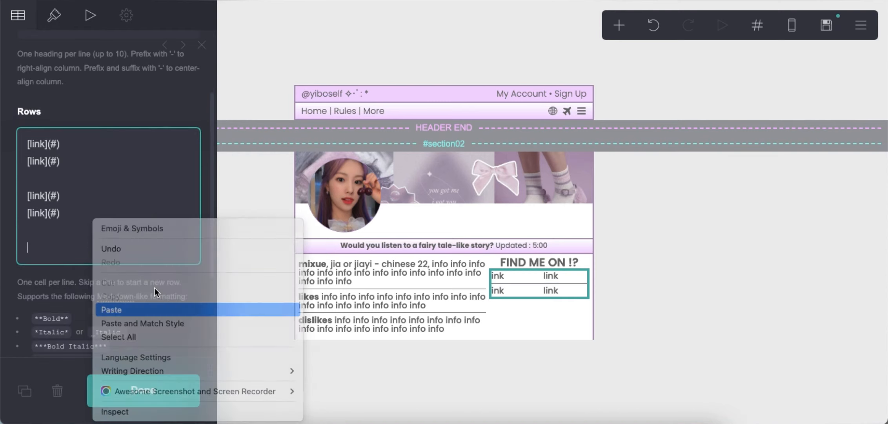
click(155, 308)
Step: Change the link table to the Grid style with a padding of 0.125
click(66, 24)
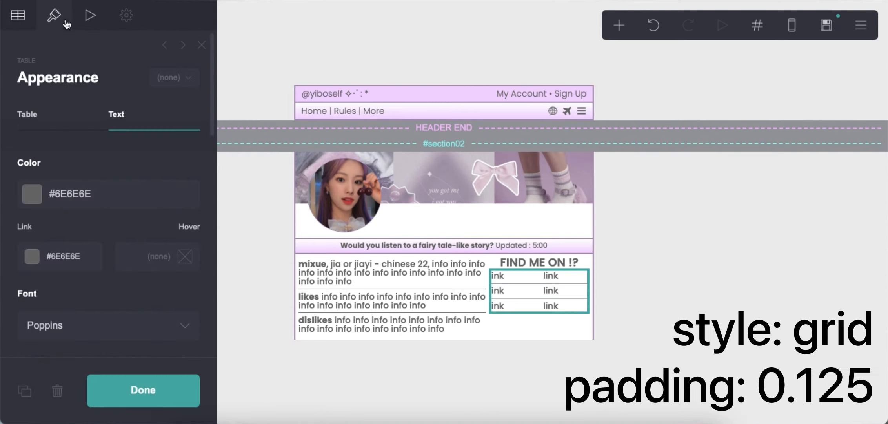
click(27, 114)
click(106, 192)
click(39, 206)
scroll(118, 235, down, 3)
double_click(185, 250)
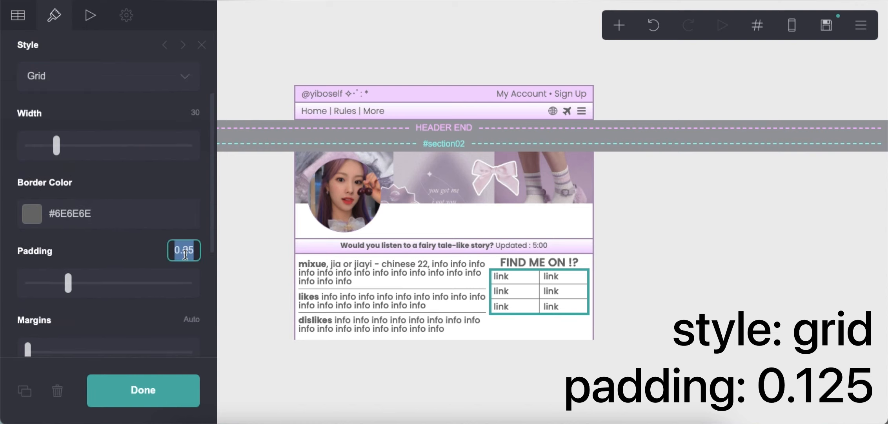
text(0.125)
key(Return)
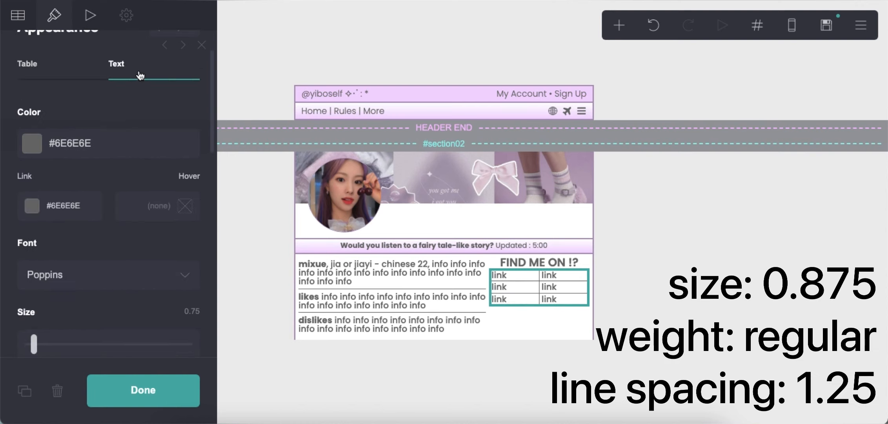
Step: Format the link table's text with size 0.875, Regular weight and line spacing 1.25
key(Return)
scroll(113, 306, down, 3)
click(83, 310)
scroll(111, 279, down, 1)
text(1.2)
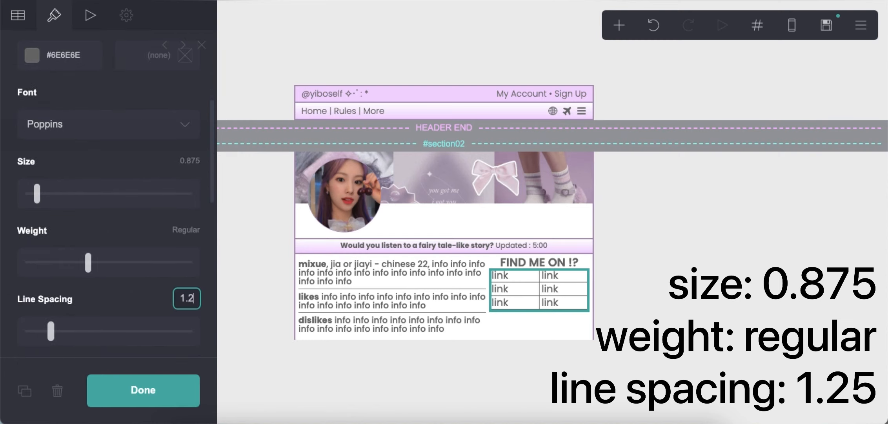
text(5)
key(Return)
scroll(151, 283, down, 10)
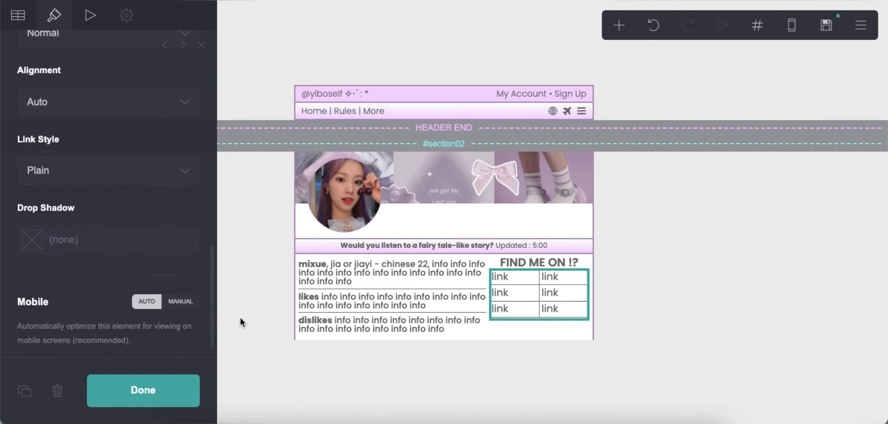
click(460, 386)
Step: Shorten the "info" filler text in the first row and the "likes" row of the wider column's table
click(394, 288)
click(18, 15)
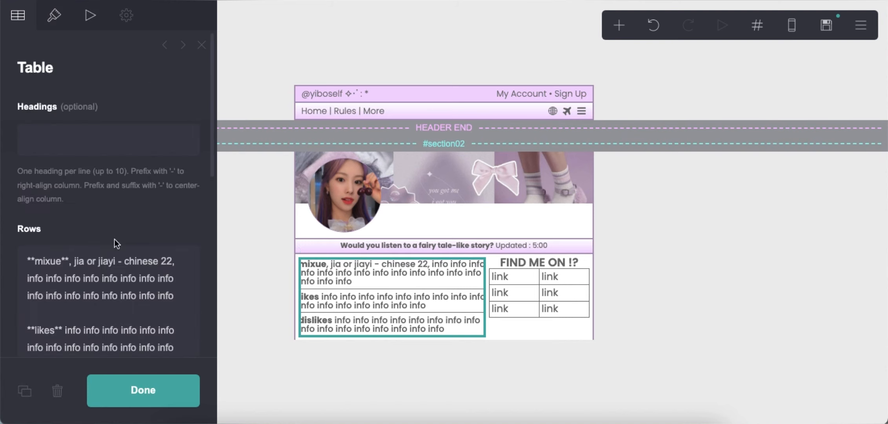
drag(119, 300, 195, 300)
key(BackSpace)
scroll(140, 246, down, 3)
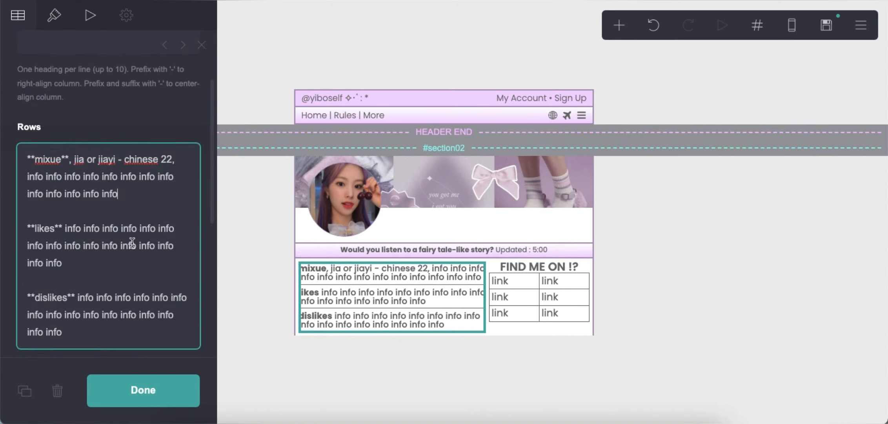
drag(103, 246, 62, 263)
key(BackSpace)
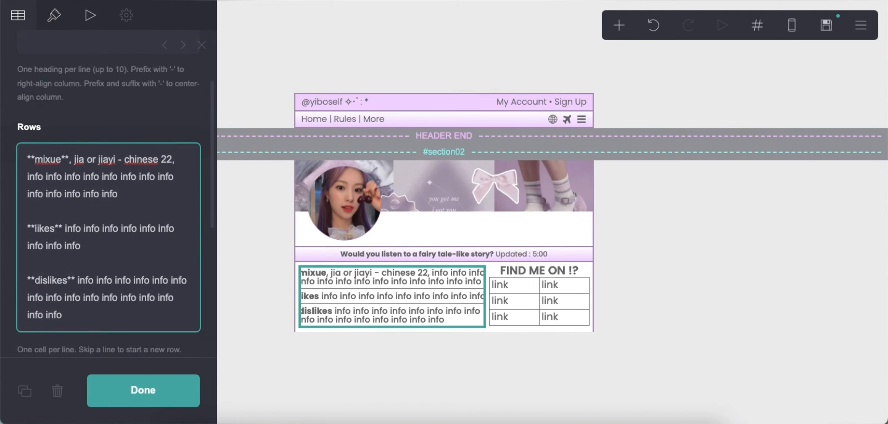
Step: Extend the "dislikes" row's filler text so its second line fills the column width
click(635, 269)
click(451, 286)
scroll(139, 278, down, 3)
click(137, 299)
click(620, 219)
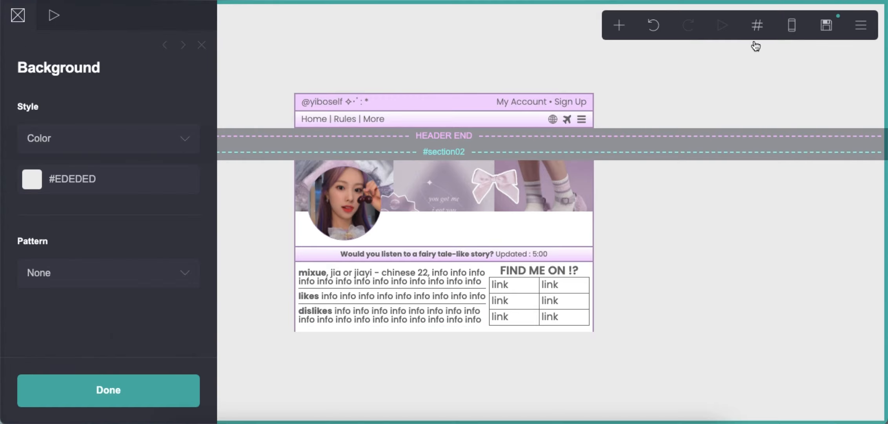
Step: In the mobile view, trim the "likes" row by one "info" and return to the desktop view
click(791, 25)
click(427, 294)
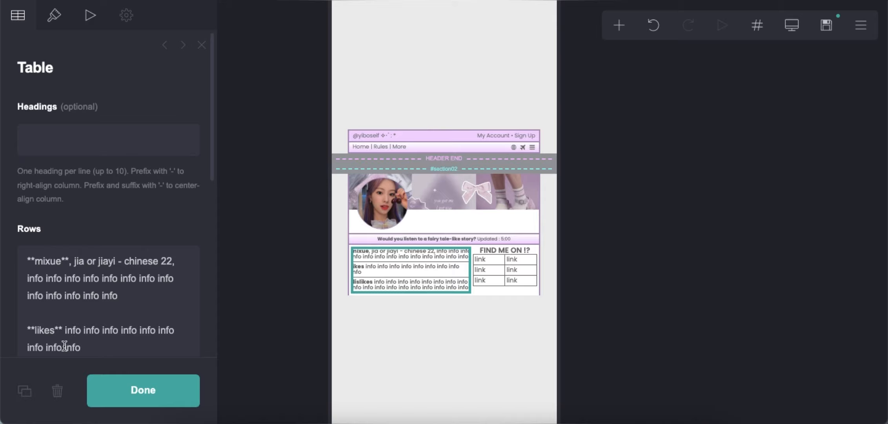
click(422, 333)
click(791, 25)
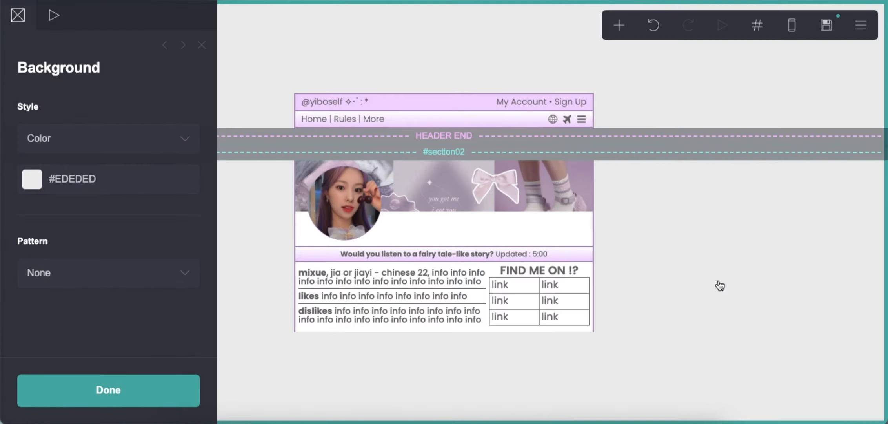
Step: Add a container below the two-column section with 0.375 padding and a solid #F2D6FF background
click(619, 25)
click(506, 298)
text(.375)
key(Return)
scroll(77, 284, down, 10)
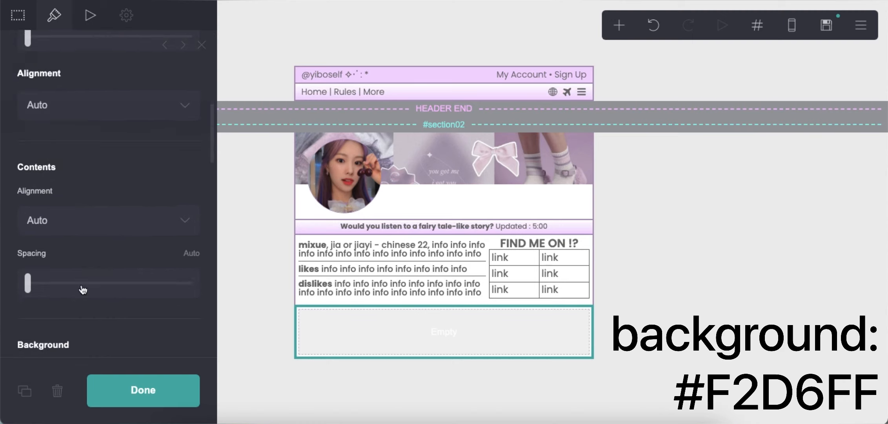
click(131, 293)
text(F2D6FF)
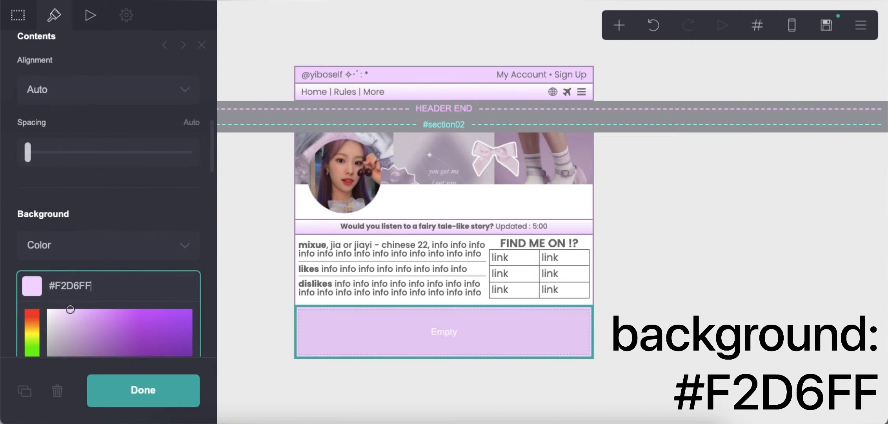
key(Return)
click(667, 207)
Step: Add a text element inside the new container reading "Now Playing • Secret Story of the Swan 1:00/3:12"
click(619, 25)
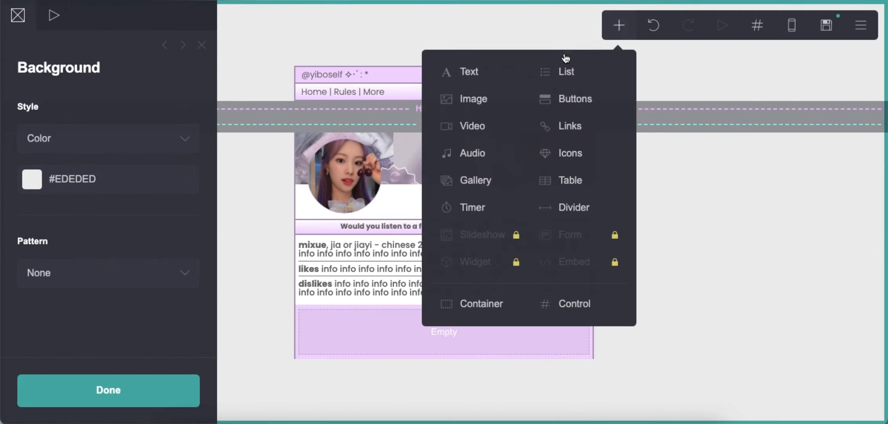
click(646, 187)
click(613, 32)
click(443, 72)
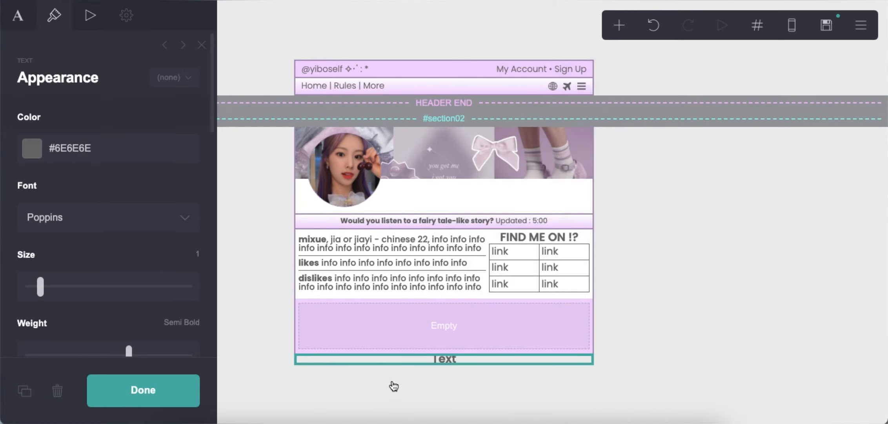
click(18, 15)
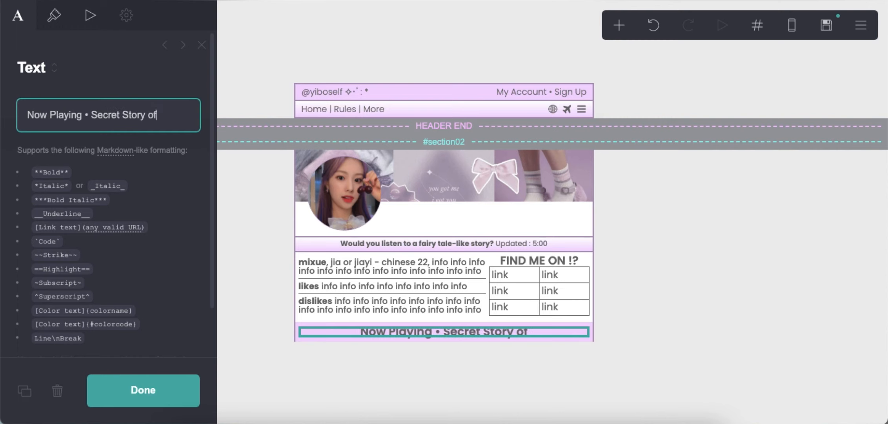
text(Swan 1:00/)
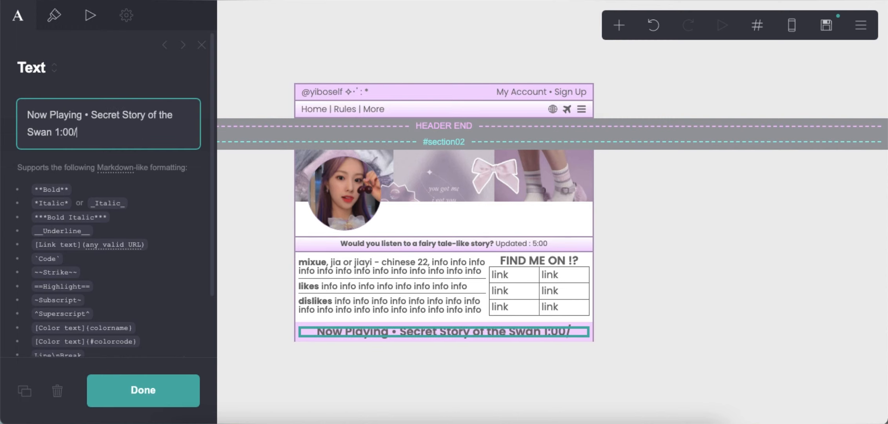
text(3:12)
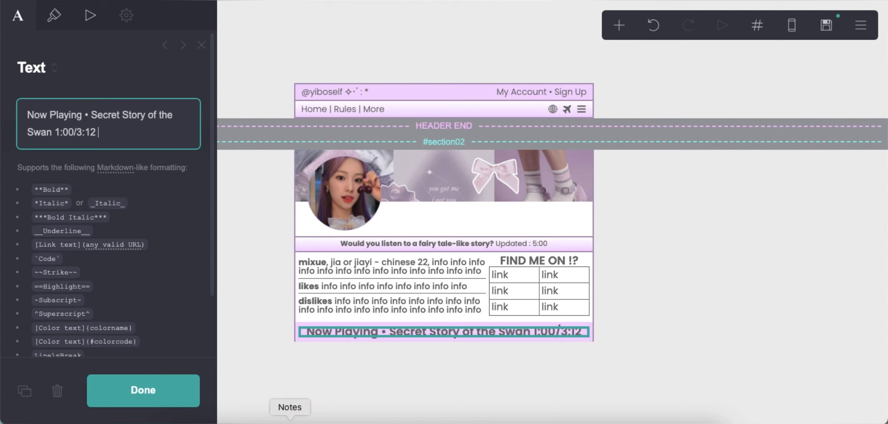
Step: Switch to Notes and copy the music slider symbols with the note sign
click(290, 419)
right_click(109, 86)
click(108, 166)
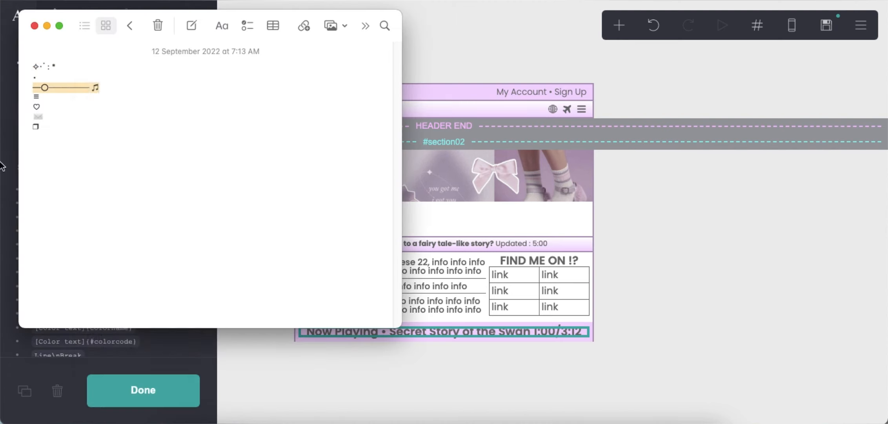
Step: Append the copied music slider symbols to the end of the "Now Playing" text
click(110, 131)
right_click(110, 130)
click(128, 219)
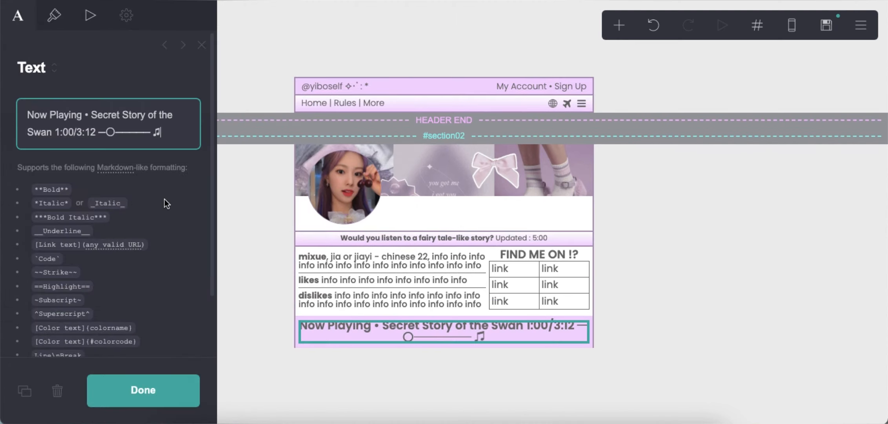
Step: Set the "Now Playing" text's size to 0.625 and its line spacing to 1.5
click(54, 15)
text(.625)
key(Return)
scroll(183, 272, down, 5)
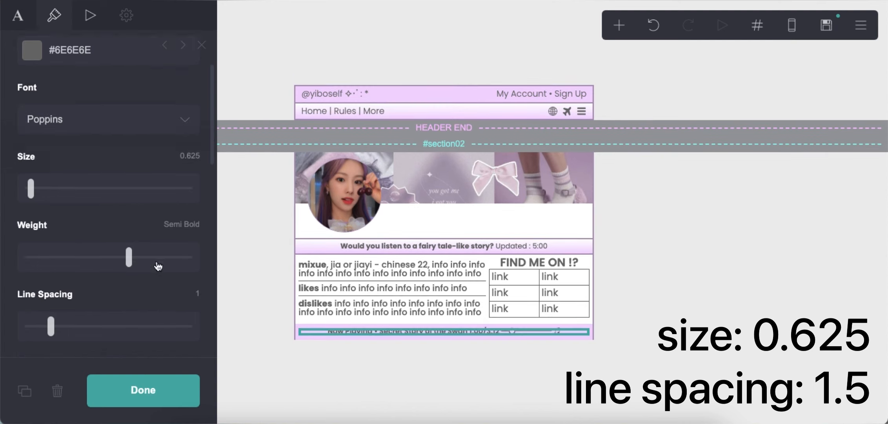
text(1.5)
key(Return)
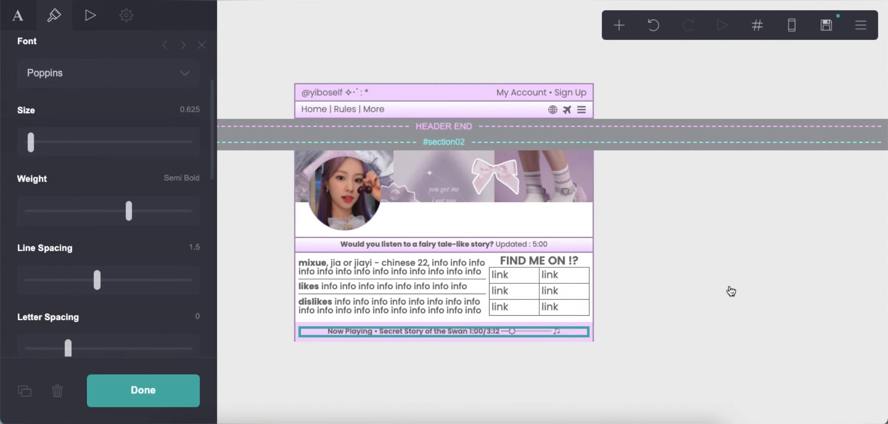
click(674, 292)
Step: Add a 33/34/33% three-column container below the now-playing bar with 0.25 vertical padding, 0.5 gutters and 0.25 contents spacing
click(619, 25)
click(485, 304)
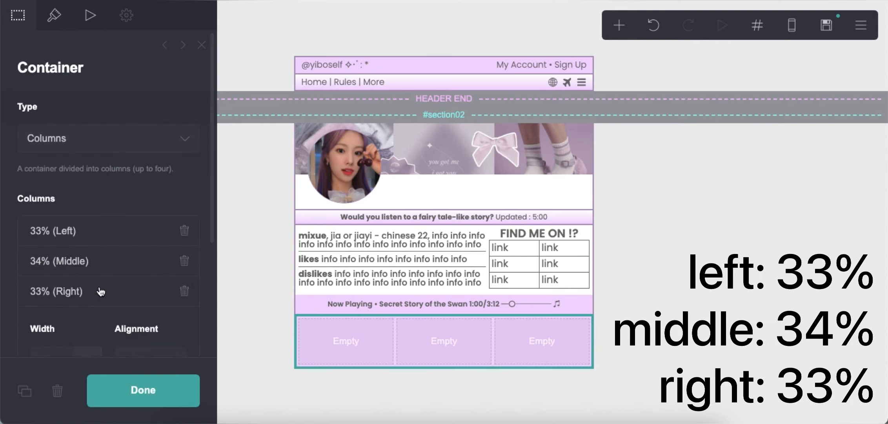
click(54, 15)
click(97, 208)
text(.25)
key(Return)
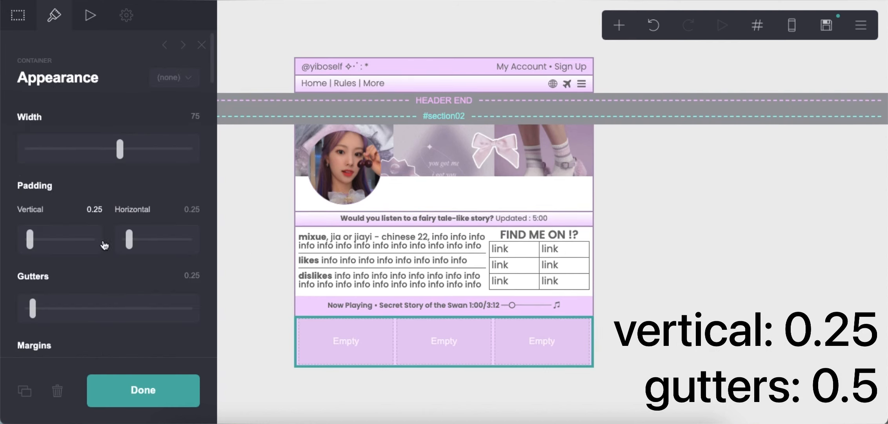
scroll(137, 256, down, 10)
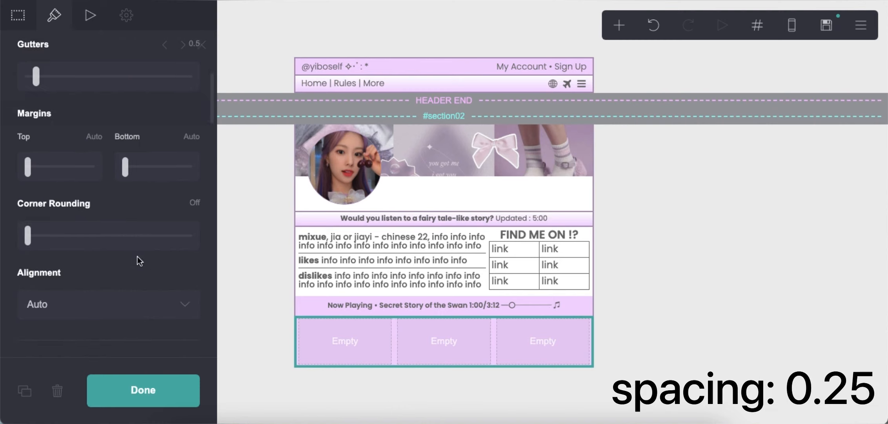
text(.25)
key(Return)
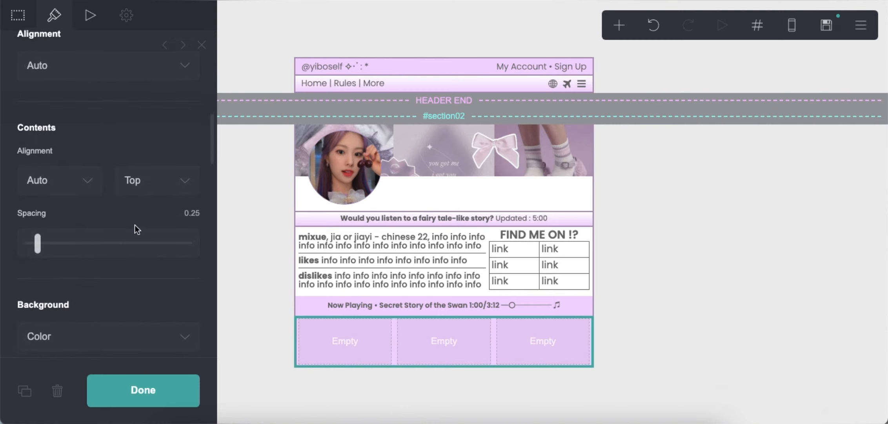
Step: Make the three-column container's background white and enable its bottom border
scroll(135, 225, down, 5)
click(132, 180)
drag(90, 228, 2, 188)
click(102, 143)
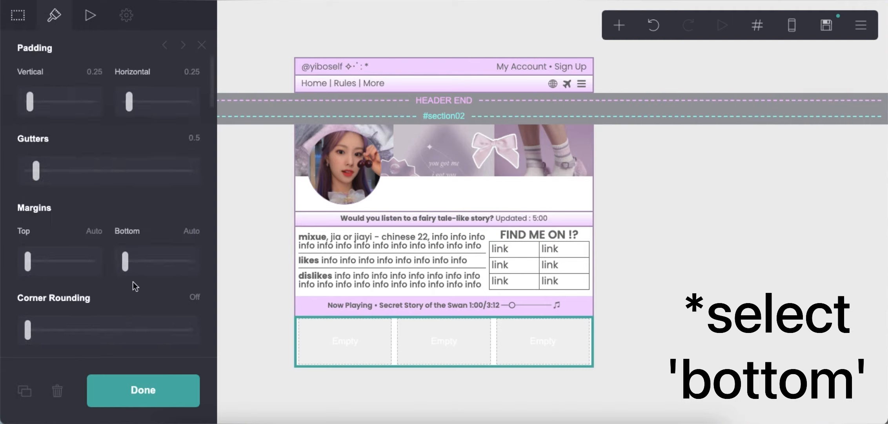
scroll(133, 281, down, 15)
scroll(133, 281, down, 3)
click(154, 235)
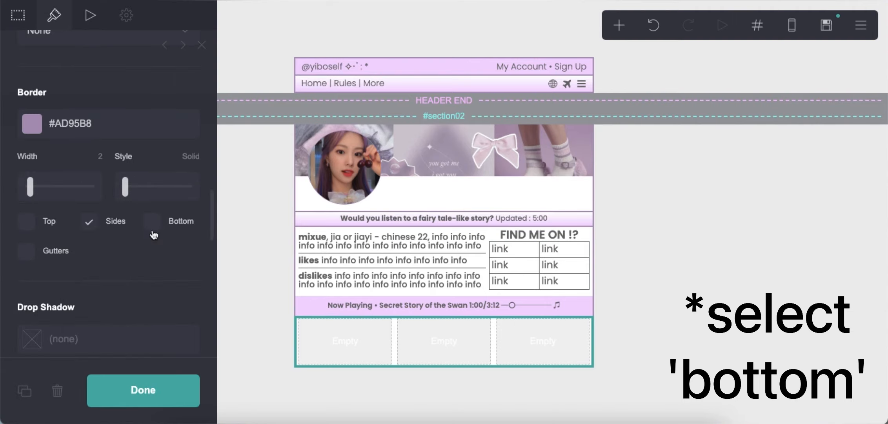
click(771, 331)
click(619, 25)
click(470, 72)
drag(374, 367, 351, 340)
click(18, 20)
click(56, 124)
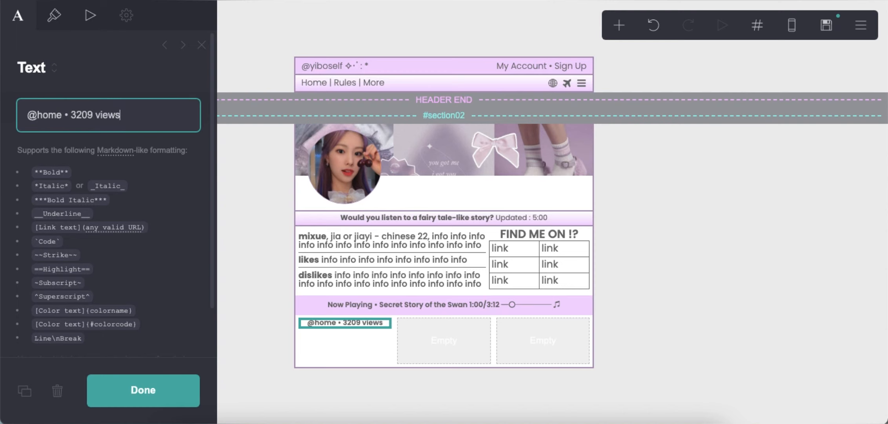
click(54, 15)
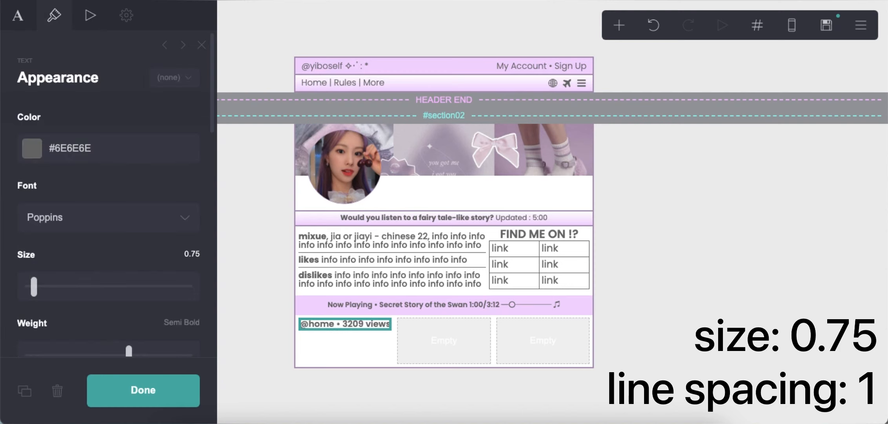
scroll(137, 297, down, 3)
click(188, 270)
text(1)
key(Return)
scroll(175, 278, down, 3)
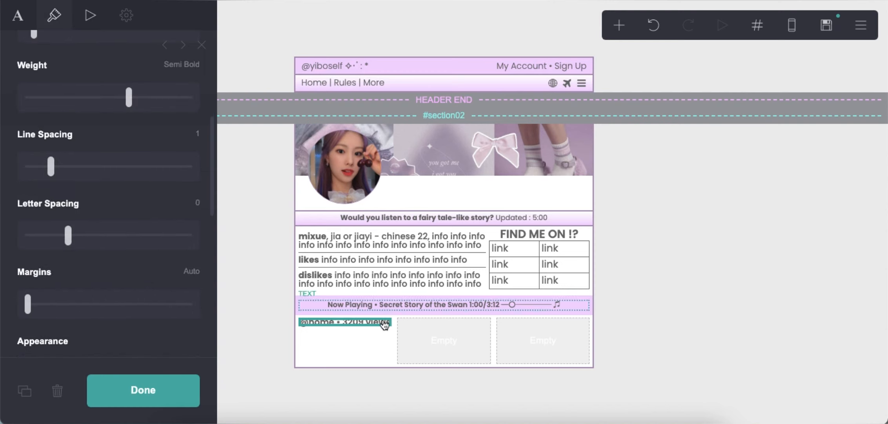
click(238, 333)
click(356, 324)
click(24, 391)
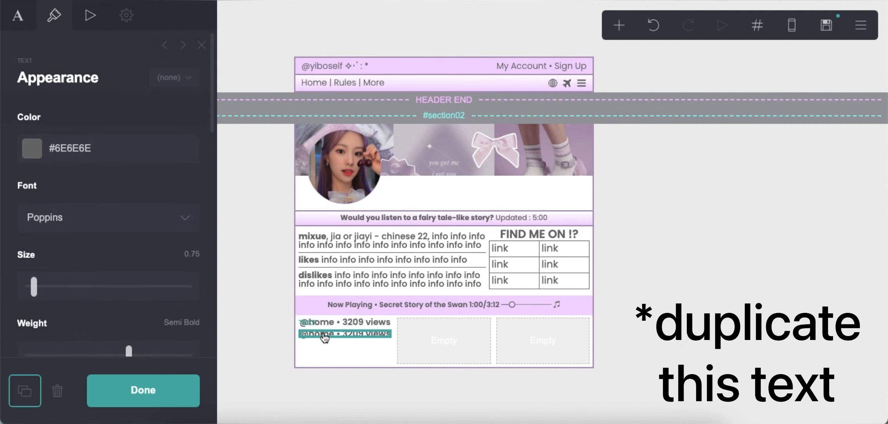
drag(324, 335, 409, 333)
click(17, 15)
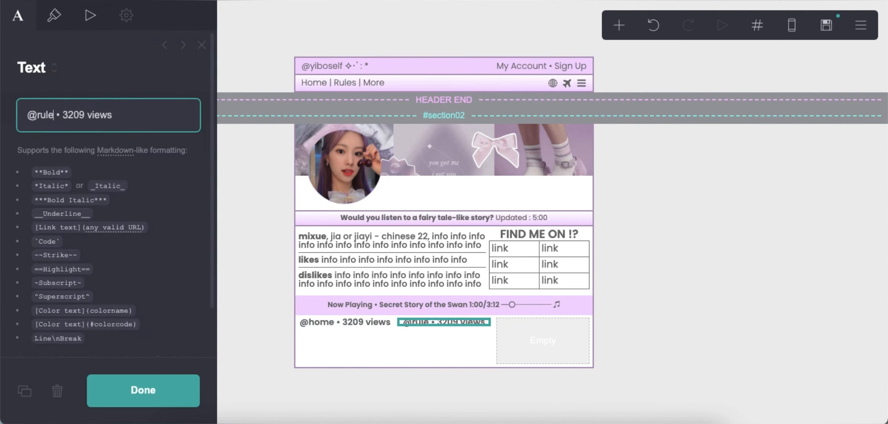
text(81)
click(24, 390)
drag(444, 333, 543, 335)
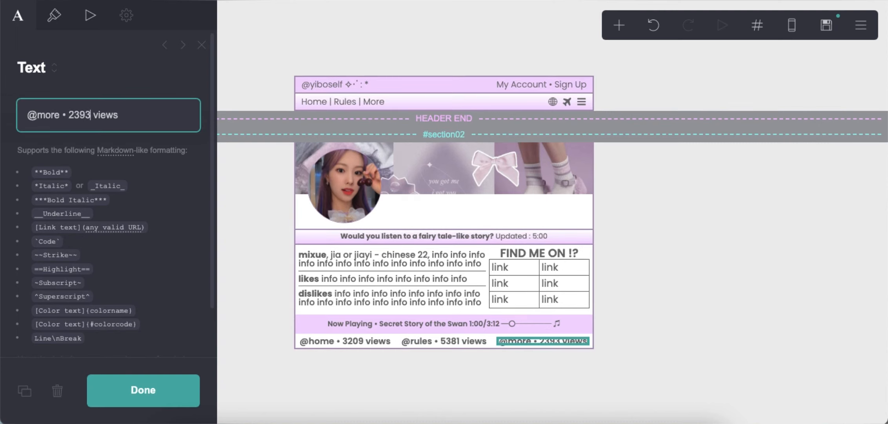
click(347, 343)
click(619, 26)
click(469, 95)
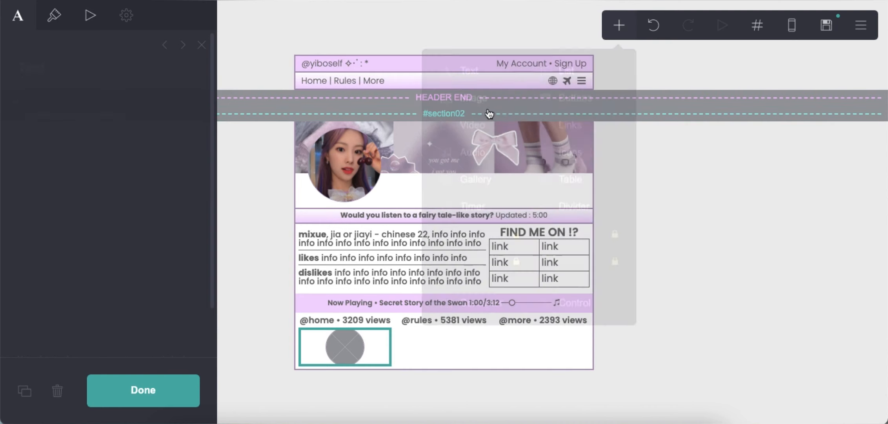
click(101, 285)
click(101, 271)
scroll(125, 255, down, 3)
click(129, 291)
key(BackSpace)
scroll(128, 281, up, 3)
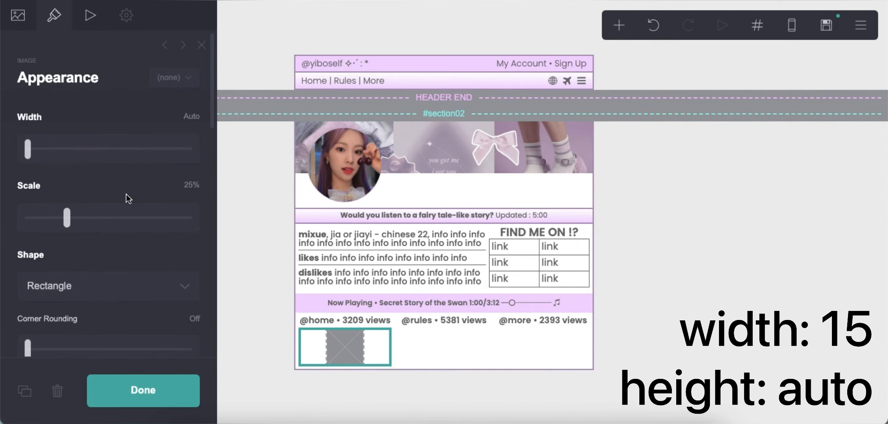
drag(67, 217, 166, 217)
click(198, 118)
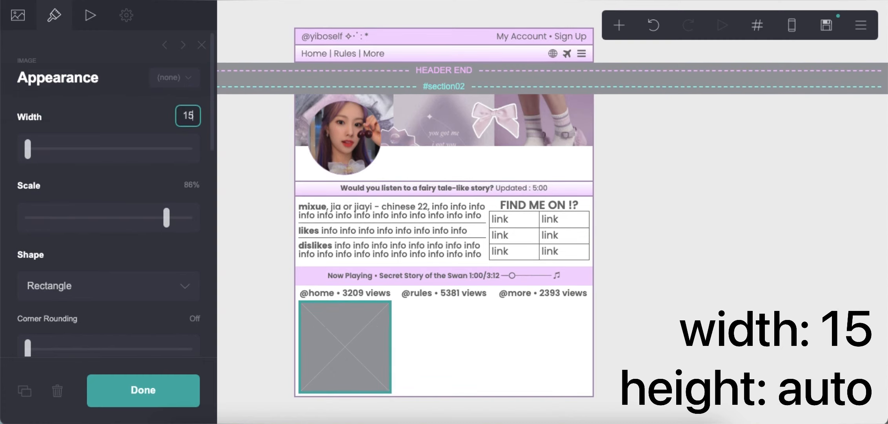
text(15)
key(Return)
click(18, 17)
click(90, 149)
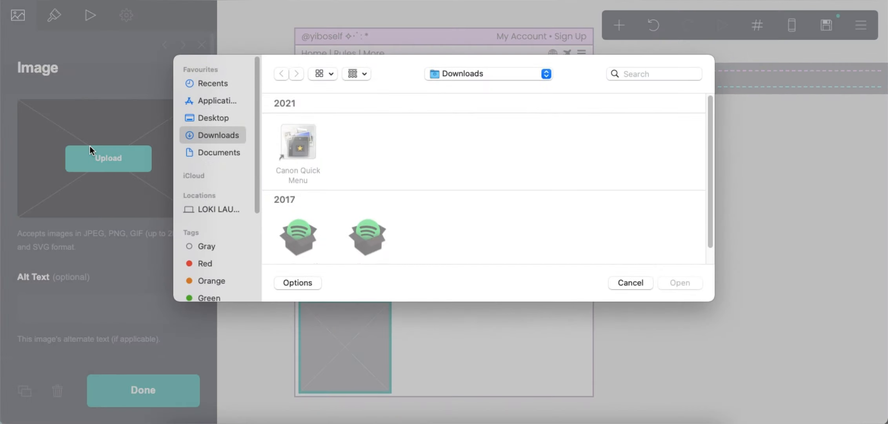
double_click(438, 147)
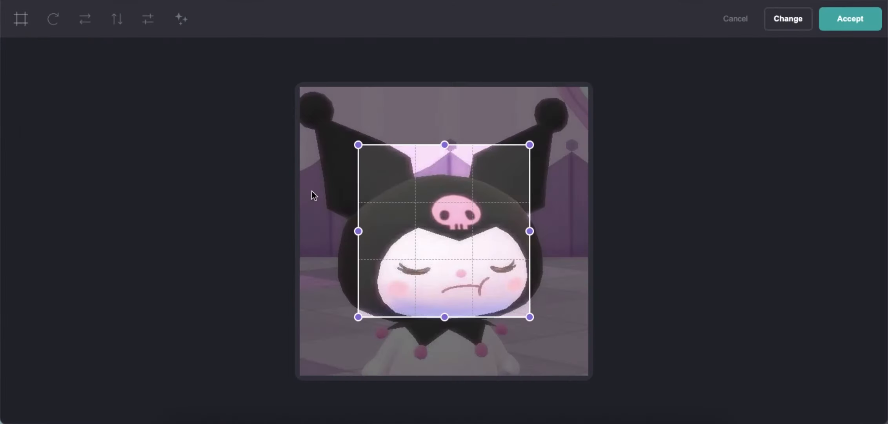
drag(431, 219, 375, 218)
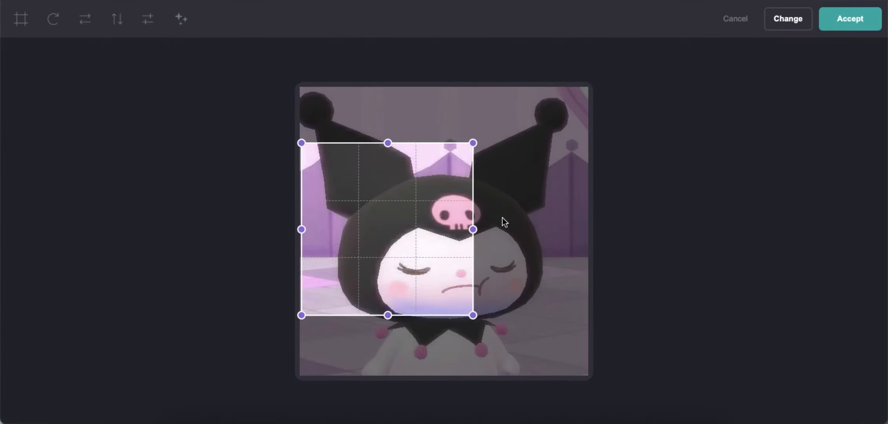
drag(472, 229, 588, 229)
drag(440, 157, 441, 182)
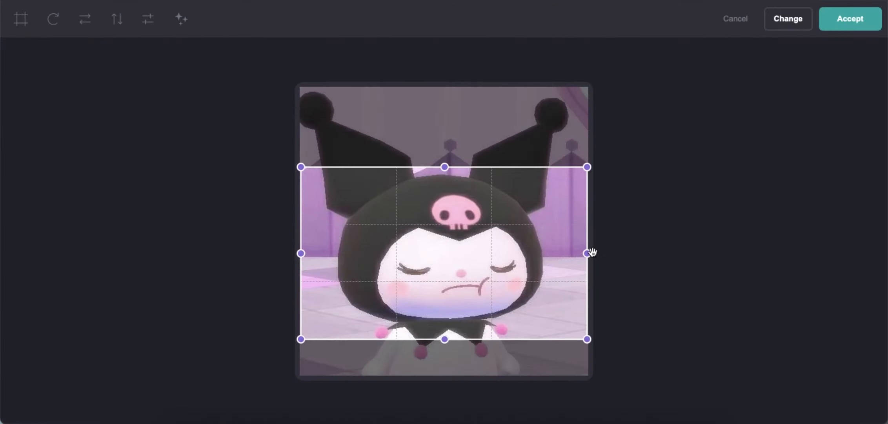
click(866, 18)
click(610, 25)
drag(510, 96, 445, 280)
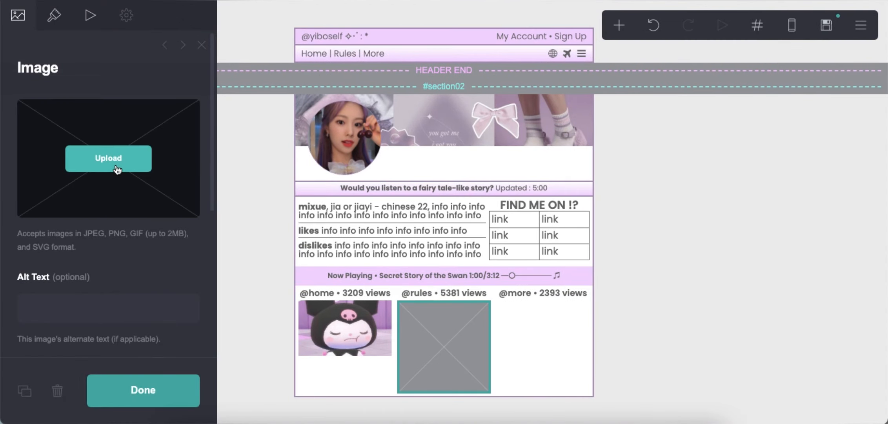
click(116, 167)
click(681, 102)
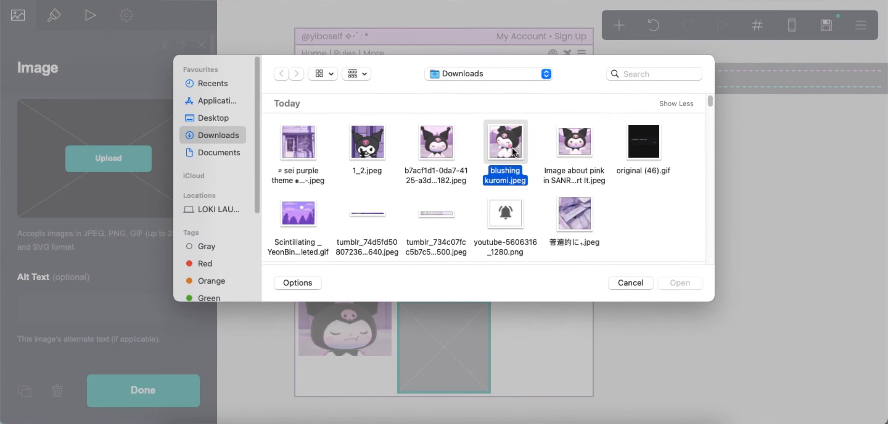
key(Escape)
Step: Crop the blushing Kuromi picture to a wide frame around the face and accept it
click(21, 19)
drag(425, 220, 335, 220)
drag(464, 232, 600, 239)
drag(522, 240, 526, 236)
click(843, 20)
click(557, 395)
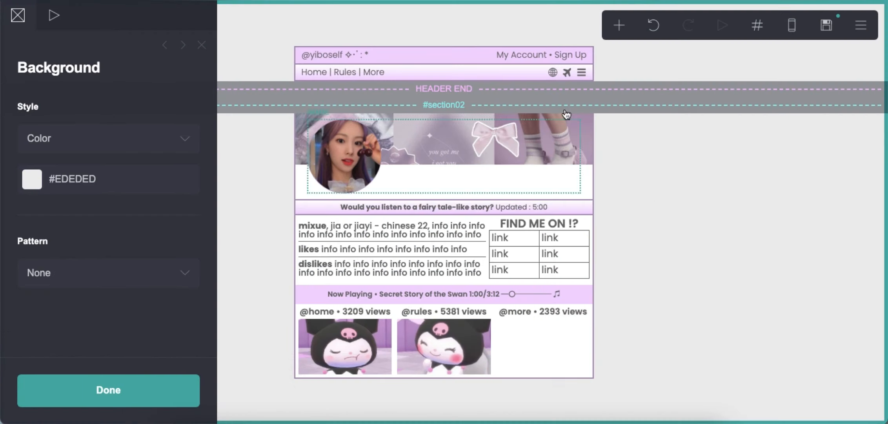
click(619, 26)
click(473, 98)
drag(430, 347, 521, 204)
click(108, 157)
click(519, 145)
double_click(572, 137)
Step: Crop the laughing Kuromi picture to its full width around the face and accept it
drag(404, 214, 370, 207)
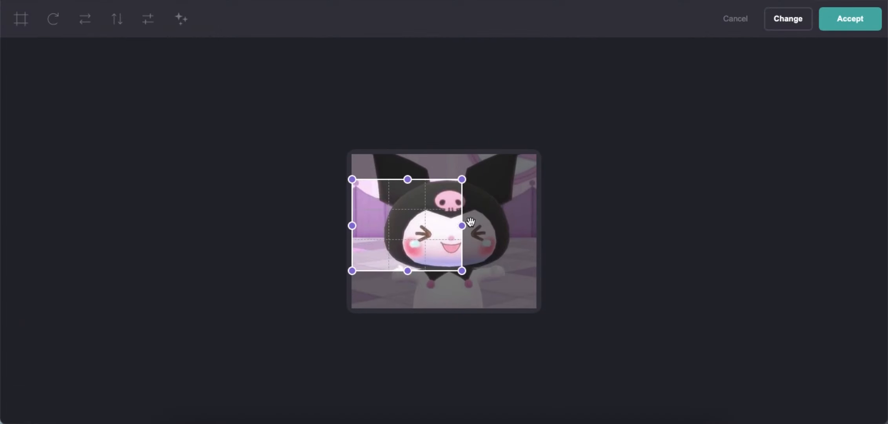
drag(468, 224, 535, 232)
drag(452, 271, 468, 254)
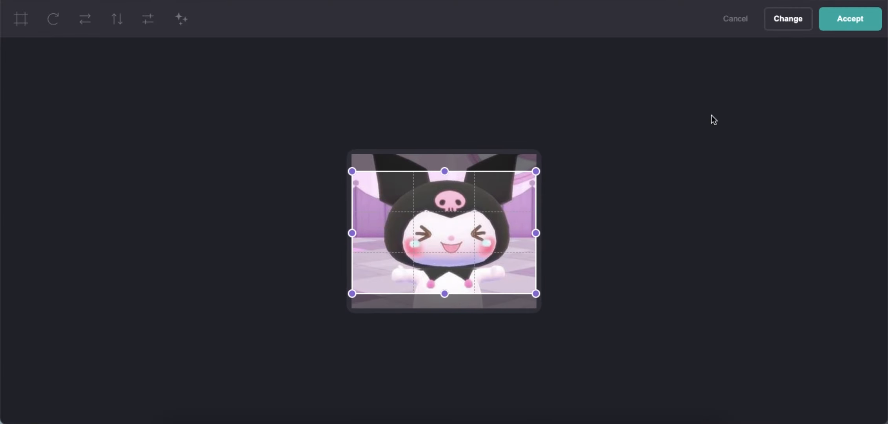
click(844, 23)
Step: Set the laughing Kuromi image's height to 4.875
click(54, 16)
click(32, 218)
drag(33, 223, 42, 223)
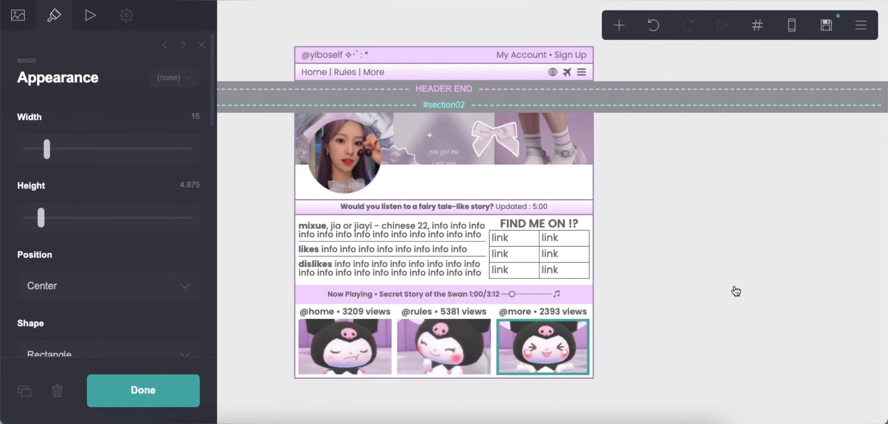
Step: In the mobile view, manually set the laughing Kuromi image's width to Auto and its height to 4.125
click(791, 26)
scroll(142, 235, down, 13)
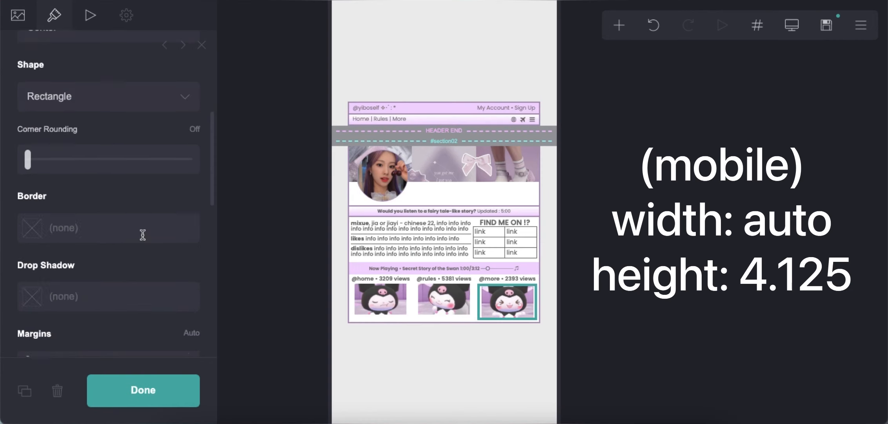
drag(36, 315, 1, 313)
scroll(101, 282, down, 3)
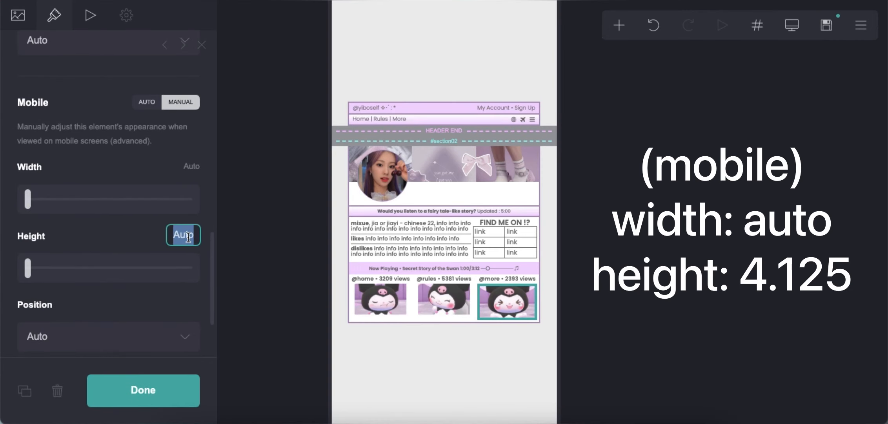
drag(62, 271, 55, 270)
click(443, 358)
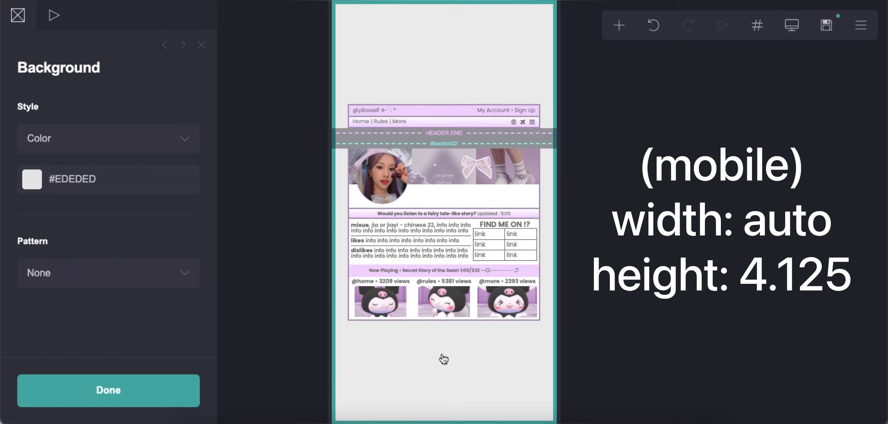
scroll(130, 289, down, 5)
scroll(134, 288, down, 5)
text(4.125)
key(Return)
click(482, 336)
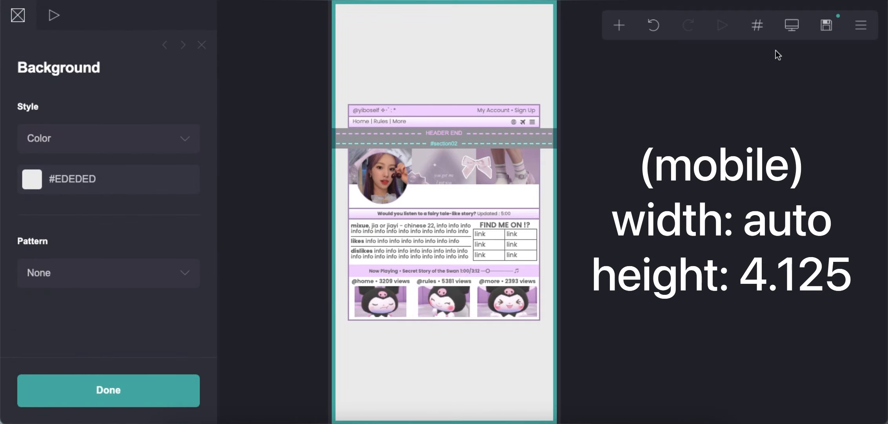
Step: Return to the desktop view and swap the images in the middle and third columns
click(792, 26)
drag(436, 350, 536, 340)
drag(540, 373, 443, 320)
click(653, 332)
Step: Add a section break below the image row and name it "i"
click(619, 25)
click(571, 304)
scroll(126, 255, down, 3)
double_click(125, 255)
text(i)
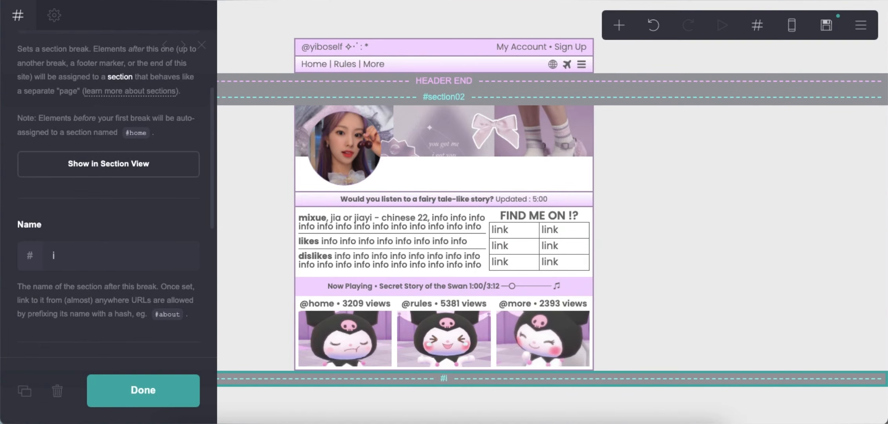
click(621, 166)
Step: Add a container below the "#i" section break and make it three columns of 31%, 31% and 38%
click(619, 25)
click(471, 301)
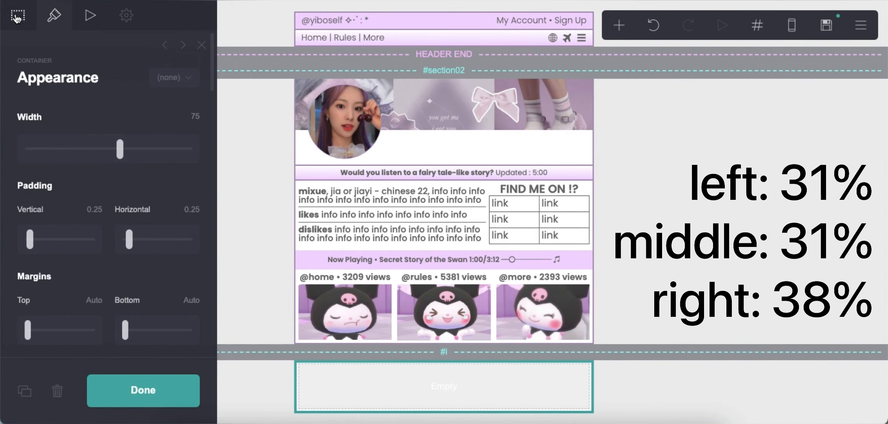
click(75, 138)
click(74, 152)
scroll(97, 298, down, 3)
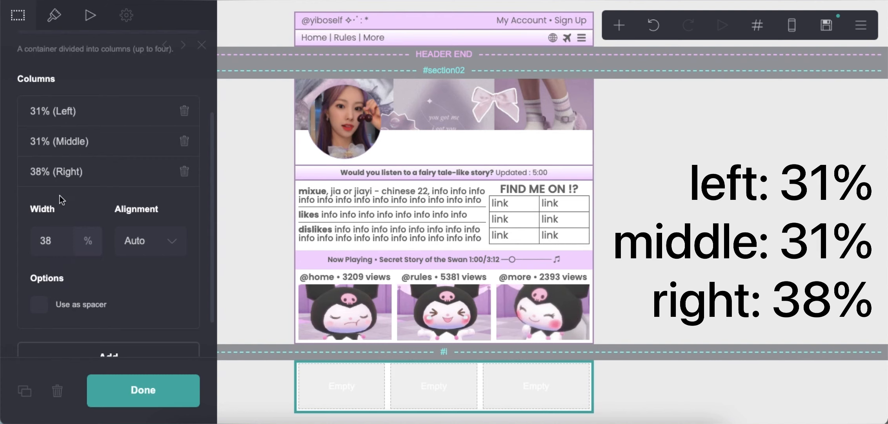
Step: Set the three-column container's vertical and horizontal padding to 0.5 and its contents alignment to Auto and Center
scroll(71, 173, up, 3)
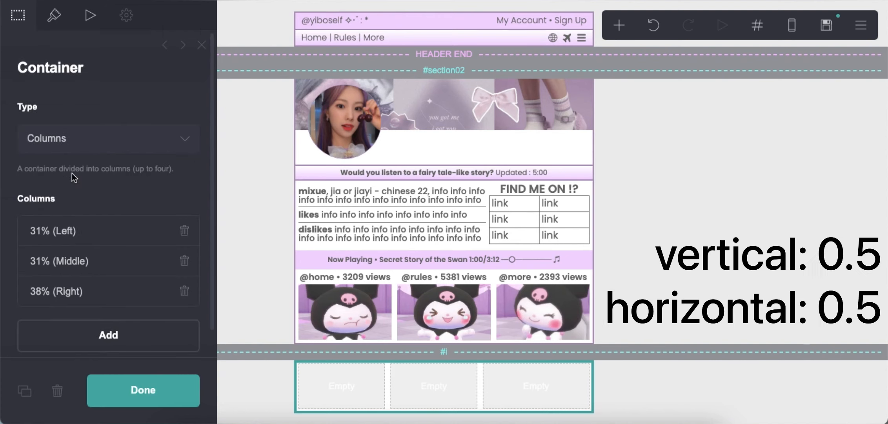
click(44, 27)
text(0.5)
key(Return)
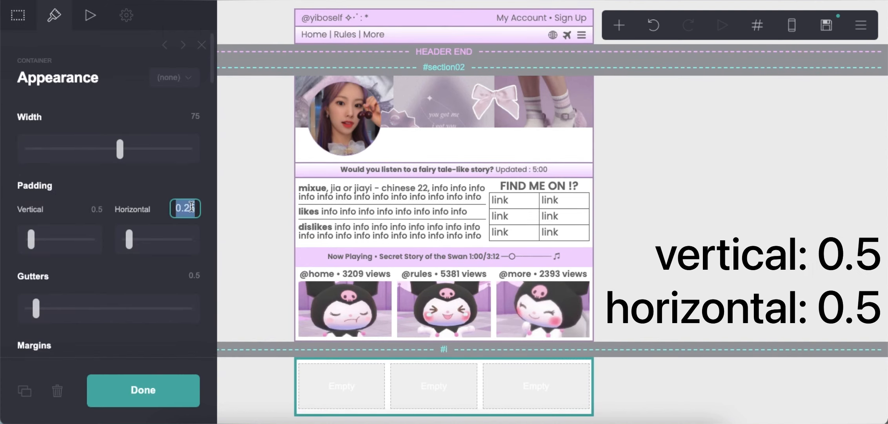
scroll(116, 283, down, 10)
click(182, 237)
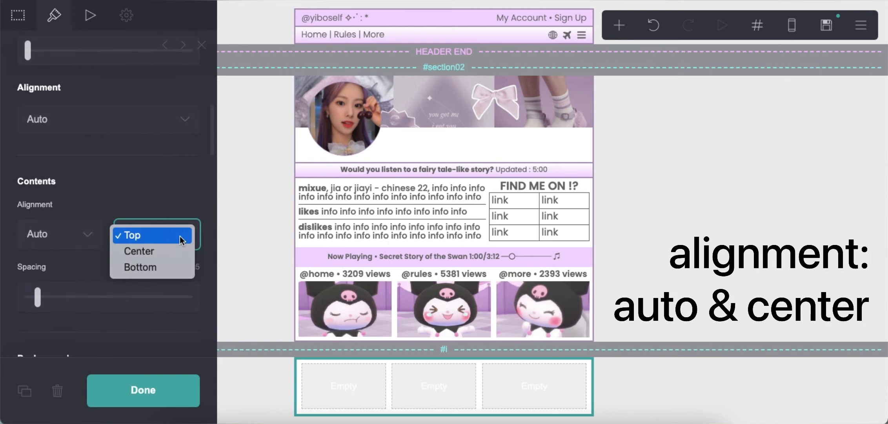
scroll(152, 266, down, 10)
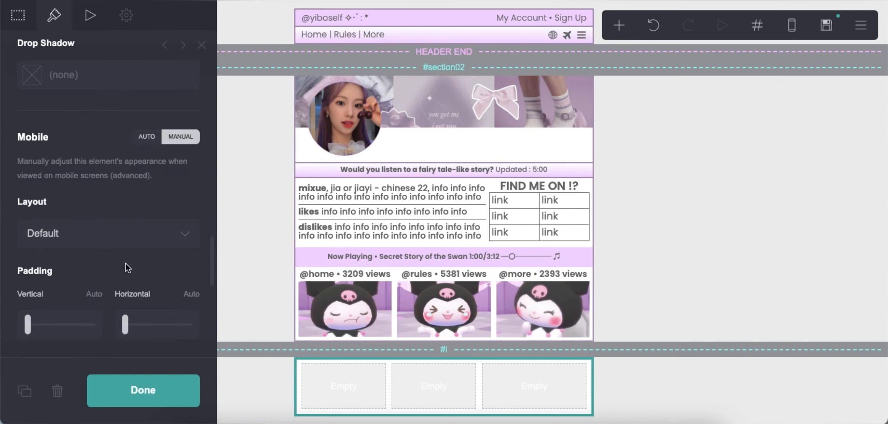
click(659, 102)
Step: Add an image in the container's first column and upload the Kuromi-with-phone picture uncropped
click(619, 25)
click(476, 95)
drag(401, 365, 344, 377)
click(32, 23)
click(92, 136)
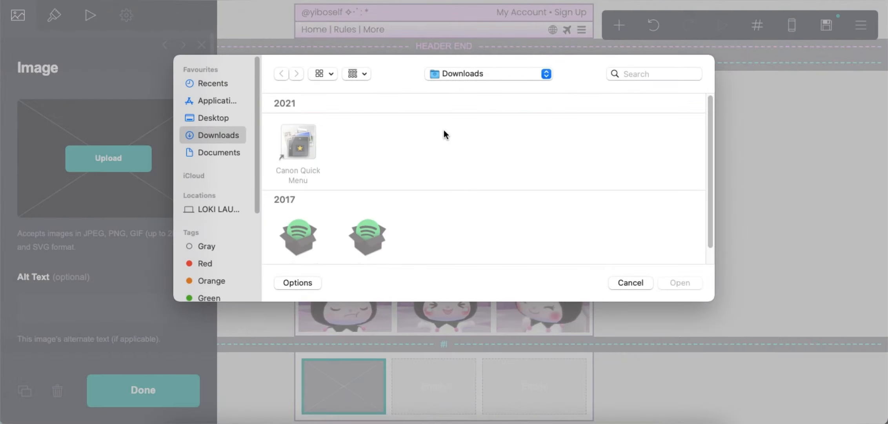
click(673, 103)
scroll(549, 205, up, 2)
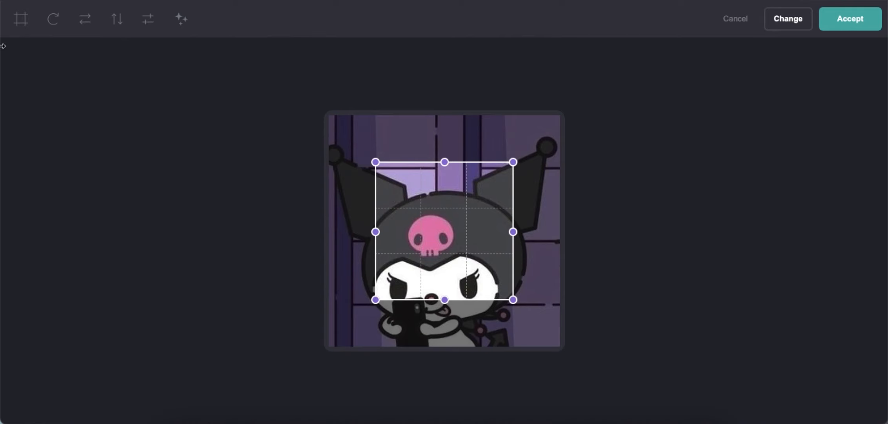
click(17, 20)
click(843, 19)
Step: Make the new Kuromi image a circle with Auto width and a scale of 25%
click(60, 23)
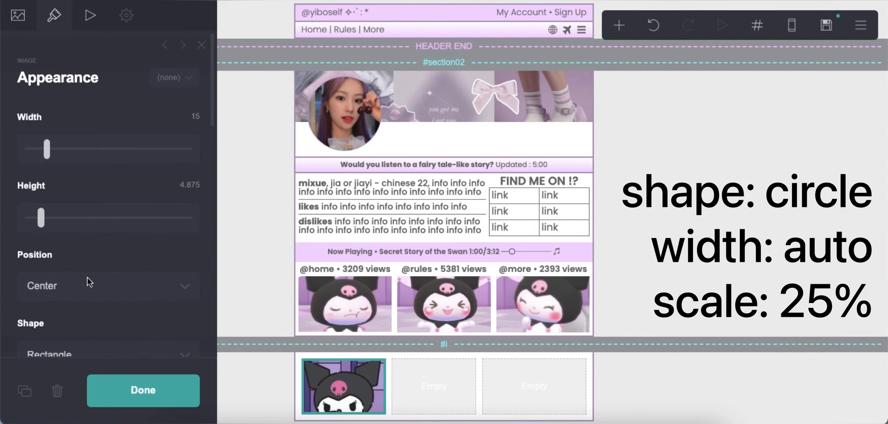
scroll(92, 330, down, 1)
click(90, 329)
click(92, 348)
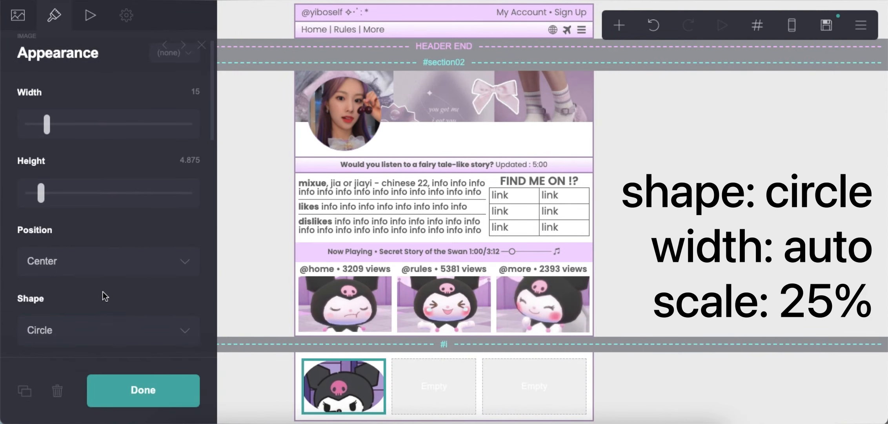
scroll(103, 294, up, 1)
drag(40, 158, 26, 153)
click(161, 219)
drag(113, 223, 66, 223)
scroll(142, 253, down, 3)
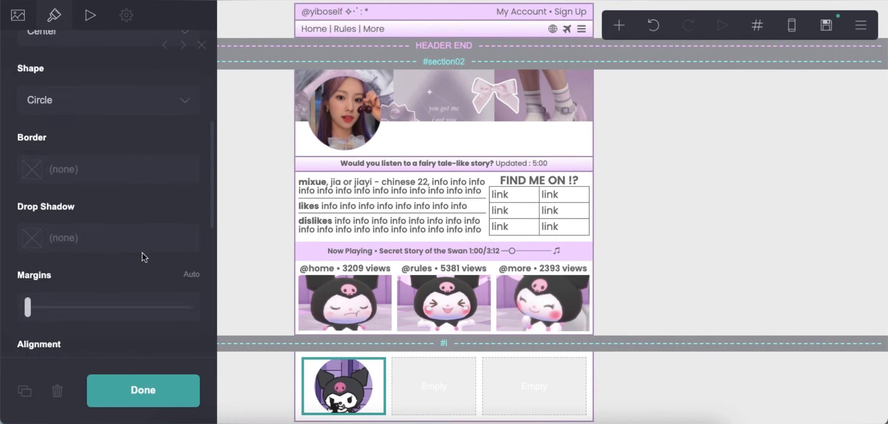
Step: Manually set the round Kuromi image's mobile width to 5, and return to the desktop view
scroll(142, 253, down, 3)
click(791, 26)
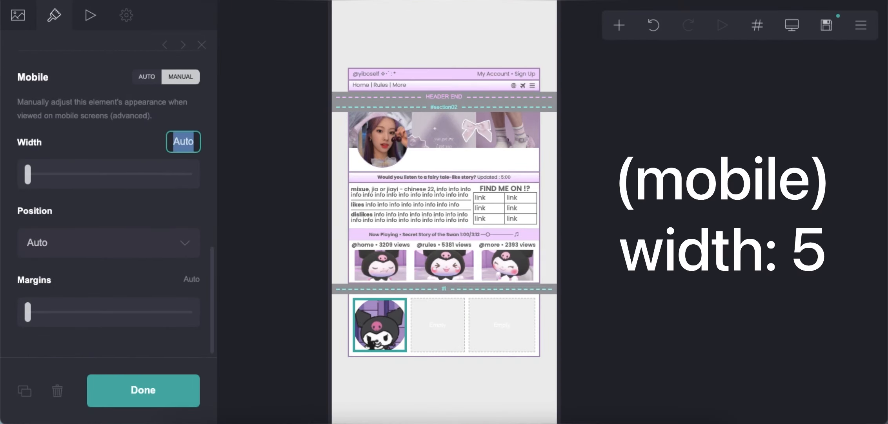
text(5)
key(Return)
click(782, 37)
click(636, 391)
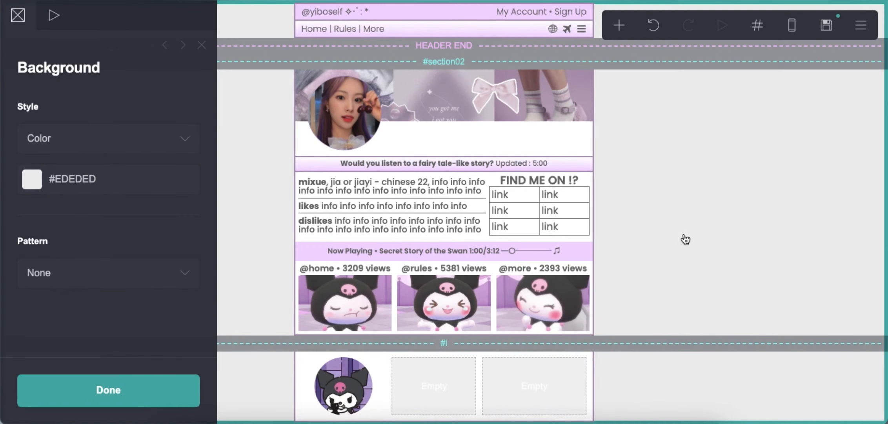
Step: Add a text element with the display name in the middle column, at size 1 and left-aligned
click(623, 28)
click(484, 80)
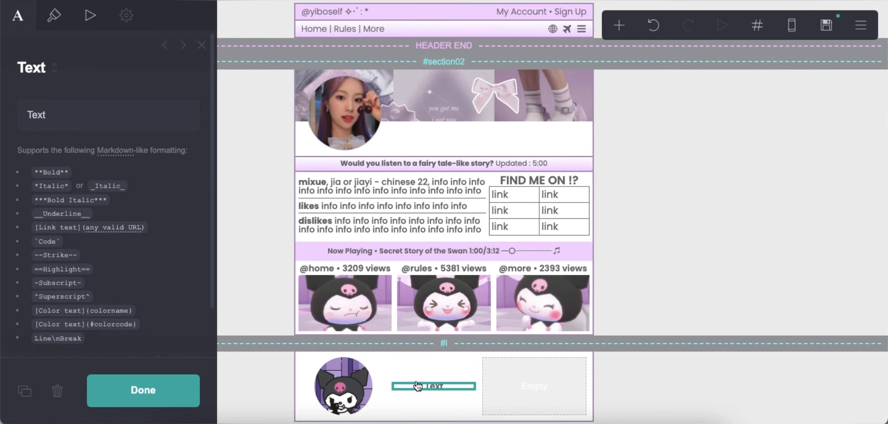
click(54, 16)
scroll(129, 309, down, 3)
scroll(129, 308, down, 8)
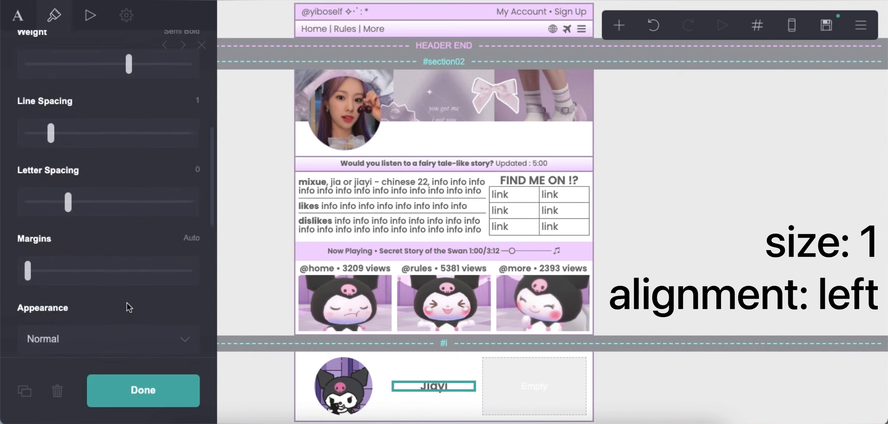
click(106, 249)
click(106, 229)
scroll(169, 228, down, 1)
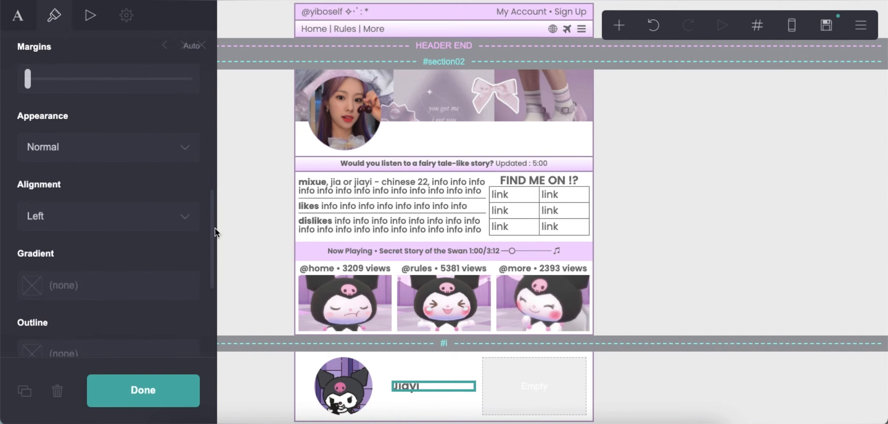
Step: Add a text element below the display name reading "1k Subscribers" and, on a second line, "SUBSCRIBED"
click(620, 34)
click(447, 72)
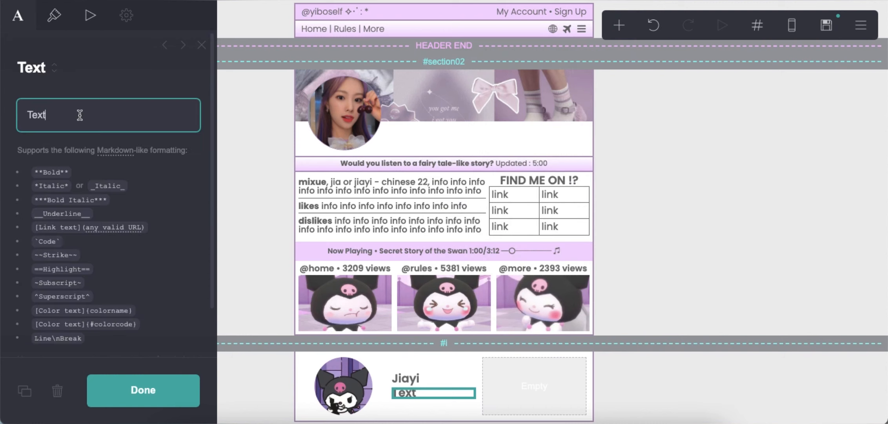
text(1k Subscri)
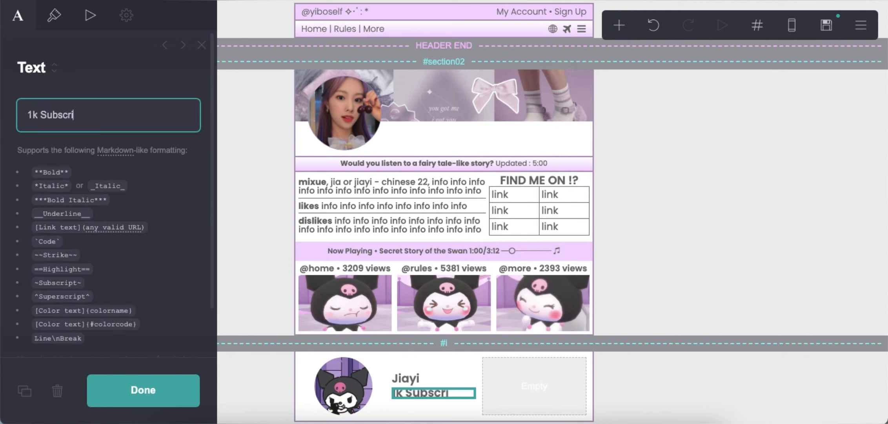
text(bers)
key(Return)
text(SUBSCRIBED)
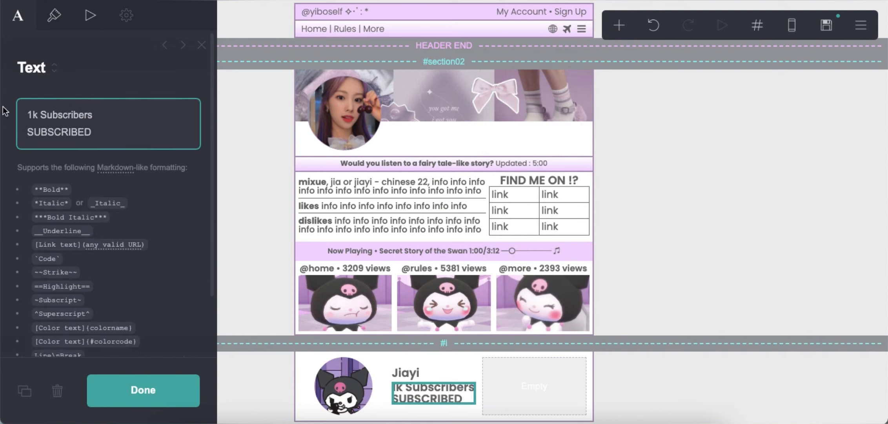
Step: Format the subscriber text with color #8F8F8F, size 0.75 and line spacing 1.25
click(54, 15)
click(115, 152)
text(8F8)
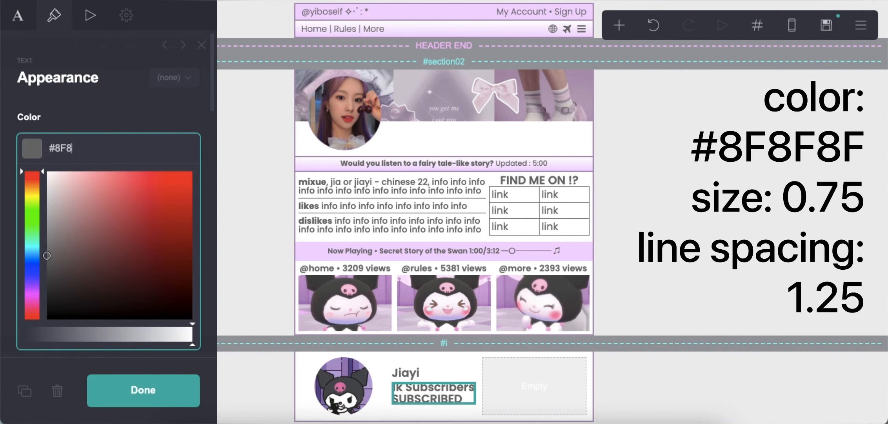
text(F8F)
key(Return)
scroll(130, 254, down, 1)
click(185, 232)
text(.7)
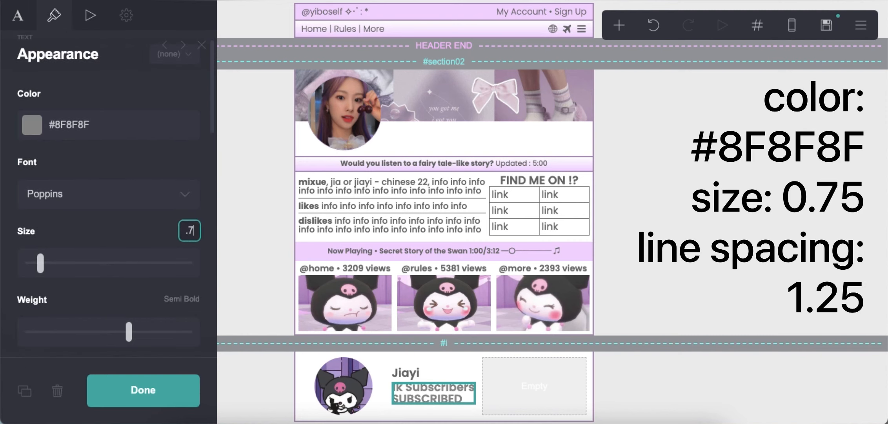
text(5)
key(Return)
scroll(169, 283, down, 2)
text(.25)
key(Return)
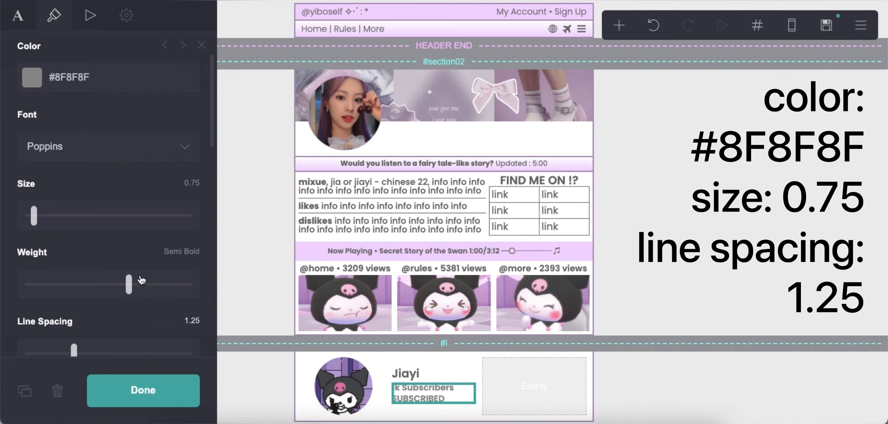
scroll(118, 255, down, 2)
click(716, 392)
Step: Add a gallery in the container's third column and upload the ringing bell image to it
click(619, 26)
click(476, 180)
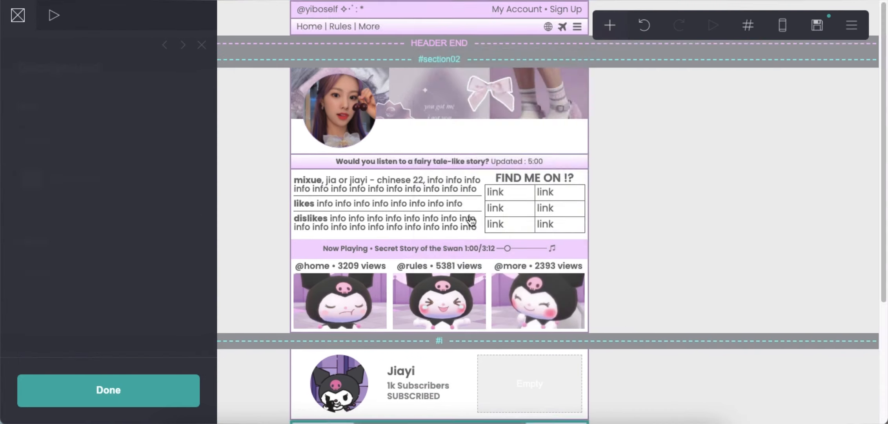
click(535, 282)
click(110, 191)
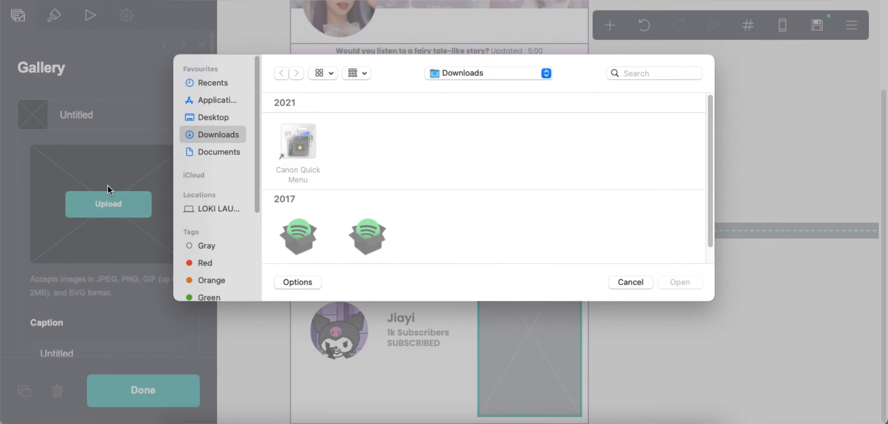
click(519, 209)
double_click(519, 209)
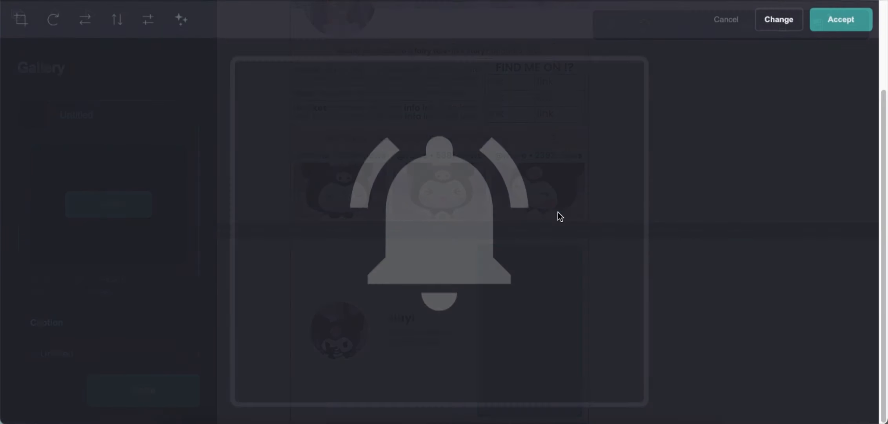
click(862, 26)
Step: Set the bell gallery's image size to 3 for both desktop and mobile, and return to the desktop view
click(53, 18)
click(98, 115)
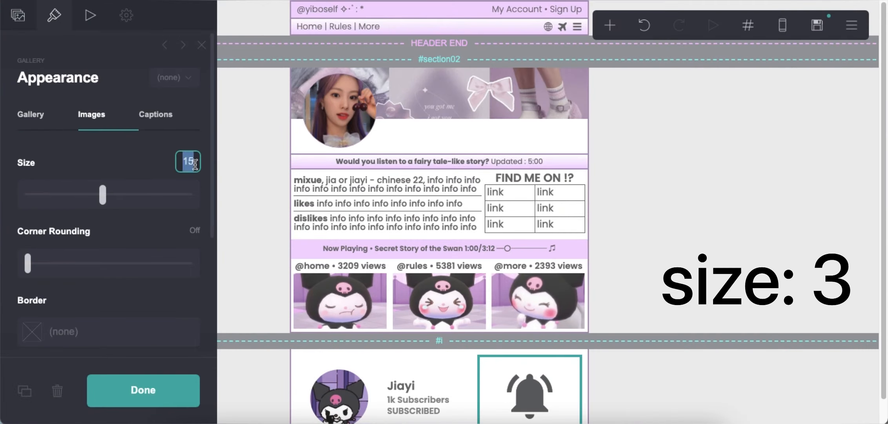
text(3)
click(783, 25)
click(180, 287)
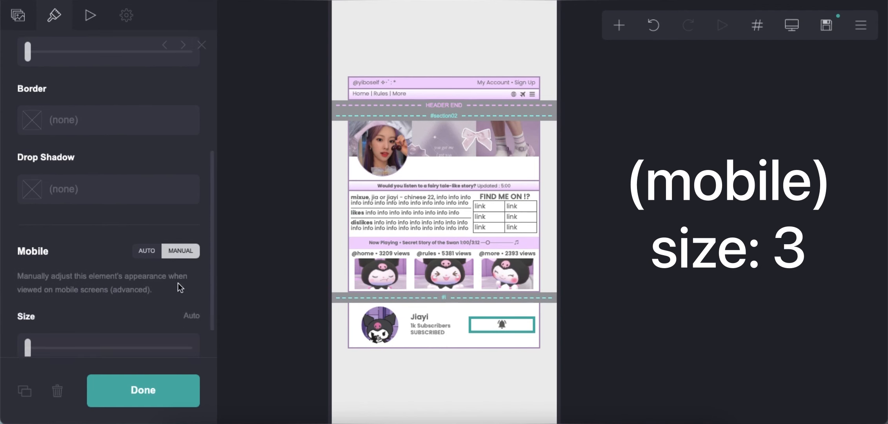
click(792, 25)
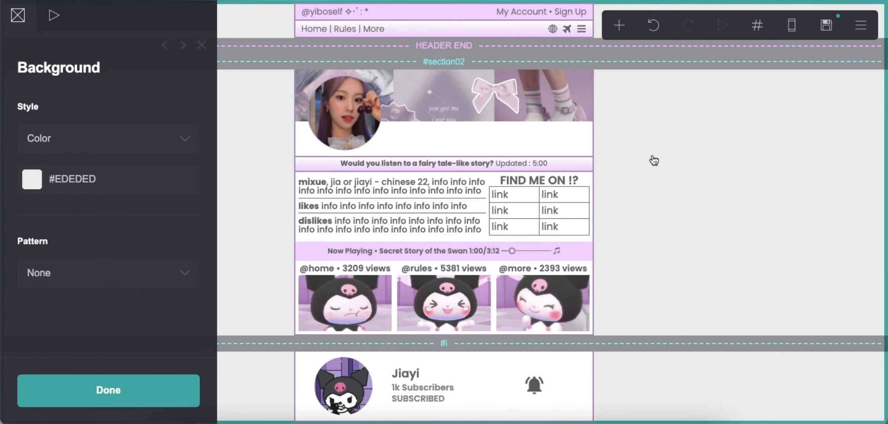
Step: Add a container below the channel row and make it a two-column container
click(619, 26)
click(487, 303)
click(89, 139)
click(78, 154)
Step: Set the two-column container's contents alignment to Auto and Top with a spacing of 0.125
click(55, 15)
scroll(118, 204, down, 10)
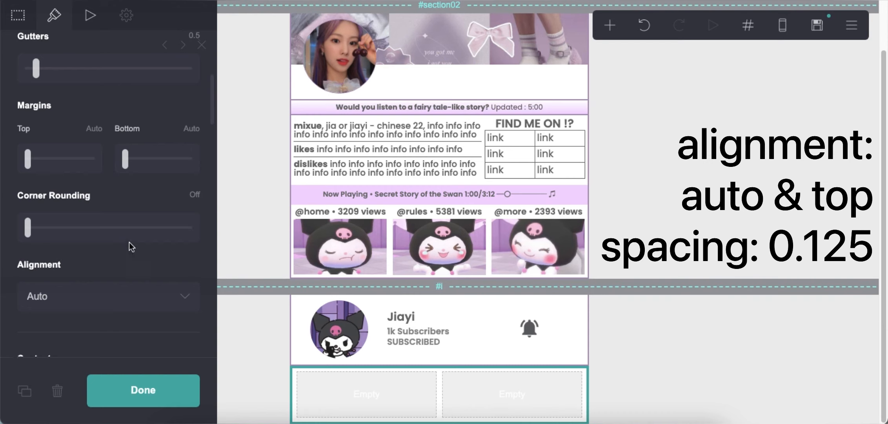
click(147, 299)
click(147, 285)
scroll(181, 296, down, 1)
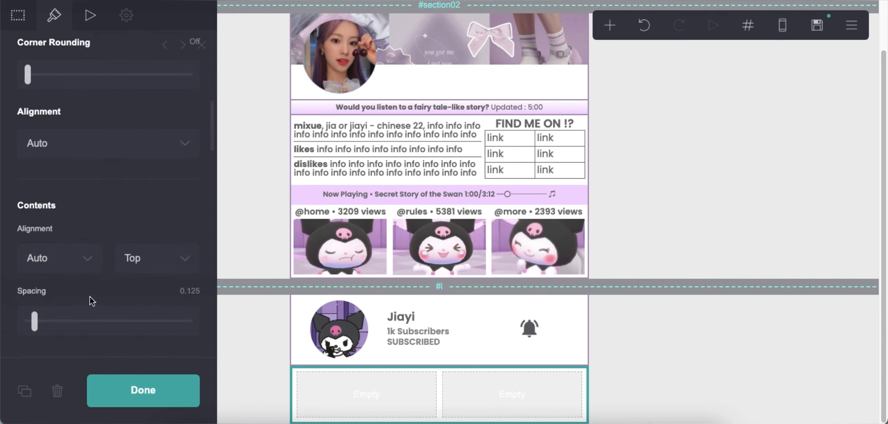
Step: Give the two-column container a gradient background from #F2D6FF at 50% to #FFFFFF at 0%, angled at 90°
scroll(89, 296, down, 10)
click(79, 115)
click(70, 143)
click(192, 162)
text(50)
key(Return)
drag(189, 253, 148, 253)
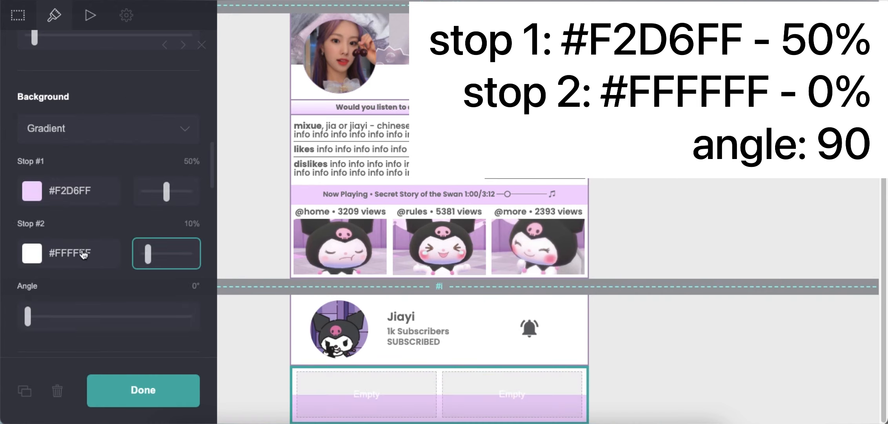
text(90)
key(Return)
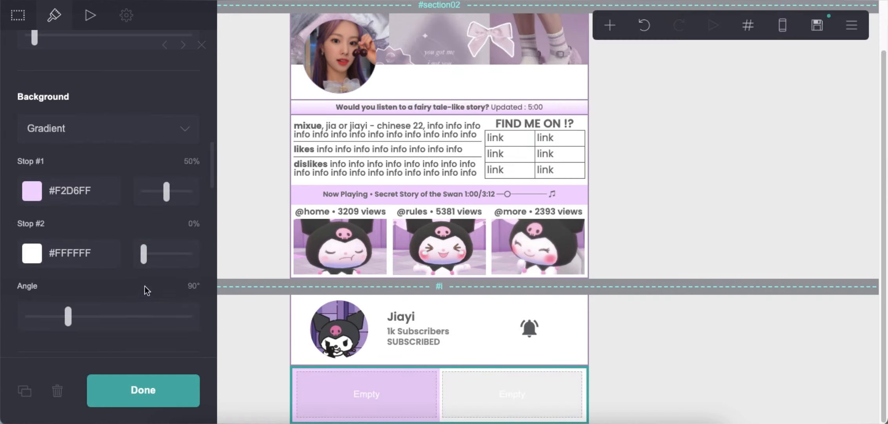
scroll(147, 290, down, 5)
click(652, 400)
Step: Add an icons element with four icons in the purple left column
click(610, 26)
click(561, 153)
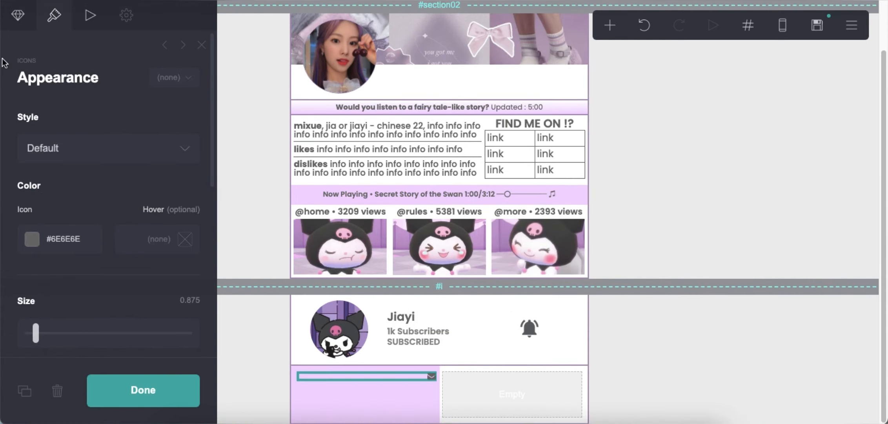
click(18, 15)
click(85, 155)
click(93, 151)
click(98, 185)
click(100, 175)
click(100, 215)
Step: Change the first icon's type to Home and the second icon's type to Location
click(93, 126)
click(91, 181)
click(95, 325)
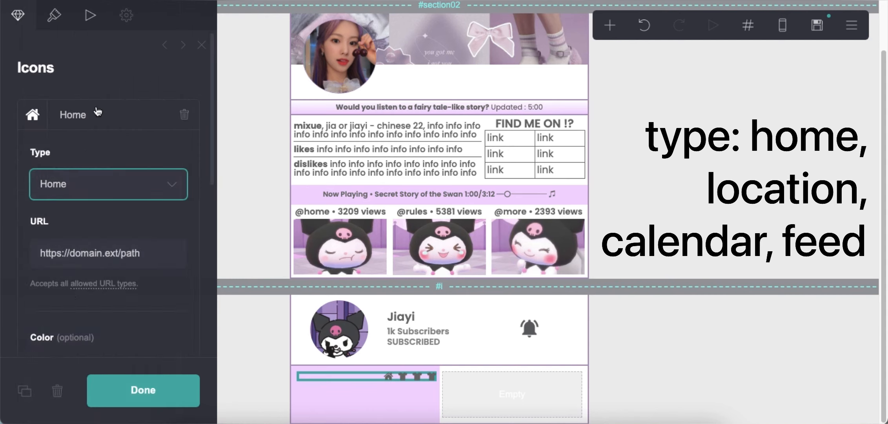
click(98, 114)
click(103, 152)
click(114, 221)
scroll(103, 290, down, 5)
scroll(102, 285, down, 4)
click(102, 284)
Step: Change the third icon's type to Calendar and the fourth icon's type to Feed
click(96, 150)
click(104, 179)
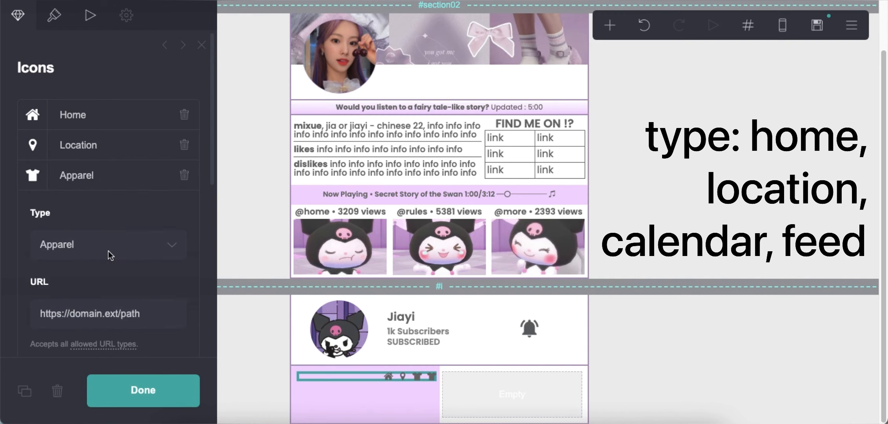
click(109, 251)
click(107, 158)
click(107, 167)
click(108, 216)
click(108, 271)
scroll(105, 273, down, 4)
click(100, 316)
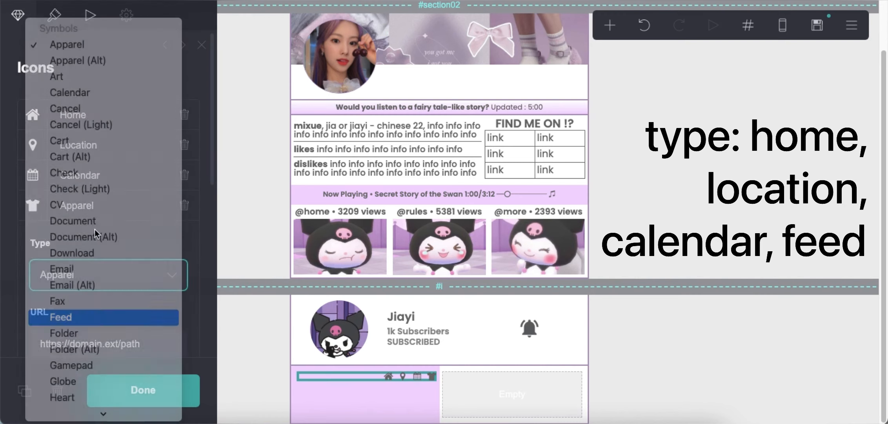
Step: Set the icons element's size to 1.25 and its spacing to 0
click(53, 15)
scroll(108, 238, down, 3)
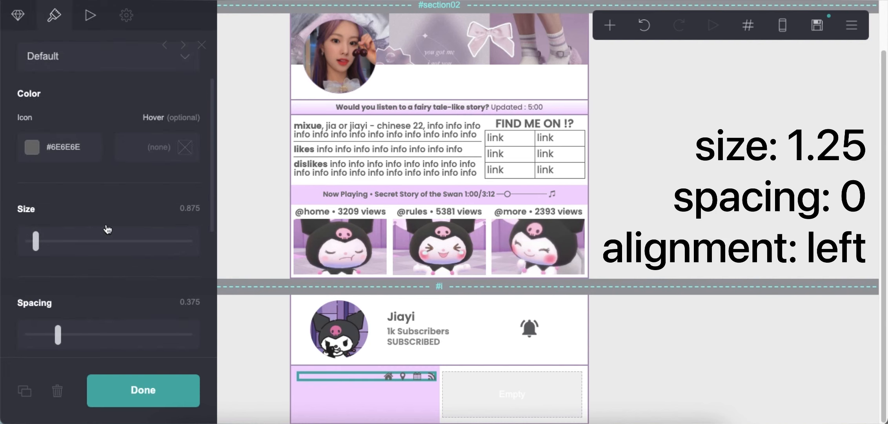
text(1.25)
key(Return)
scroll(125, 239, down, 4)
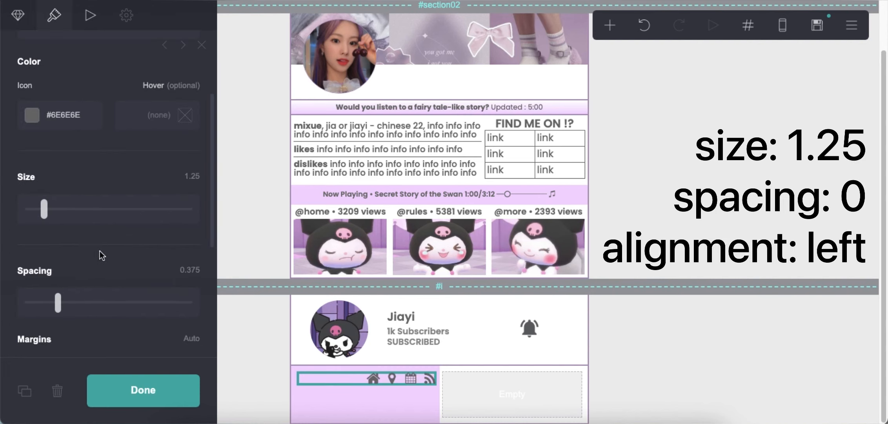
drag(55, 266, 2, 266)
scroll(2, 267, down, 4)
scroll(96, 245, up, 3)
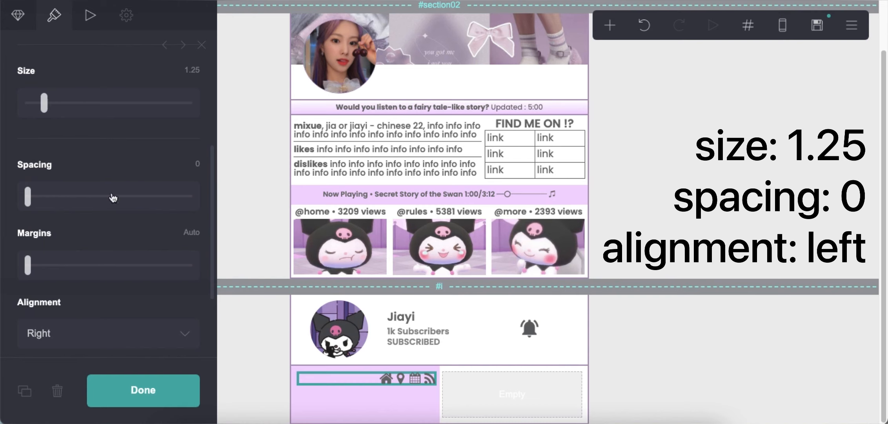
Step: Align the icons element to the left of the purple column
scroll(120, 252, down, 3)
click(179, 237)
click(178, 206)
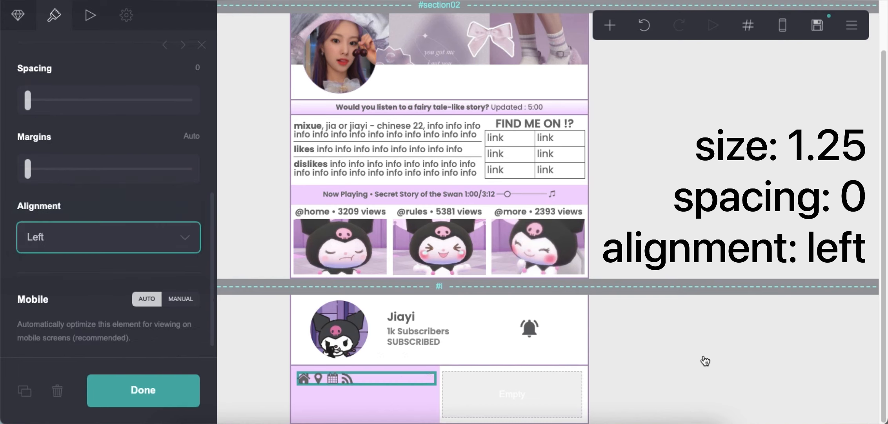
Step: Add an image element below the icons in the purple column and set its shape to Rectangle
click(691, 113)
click(610, 25)
click(500, 97)
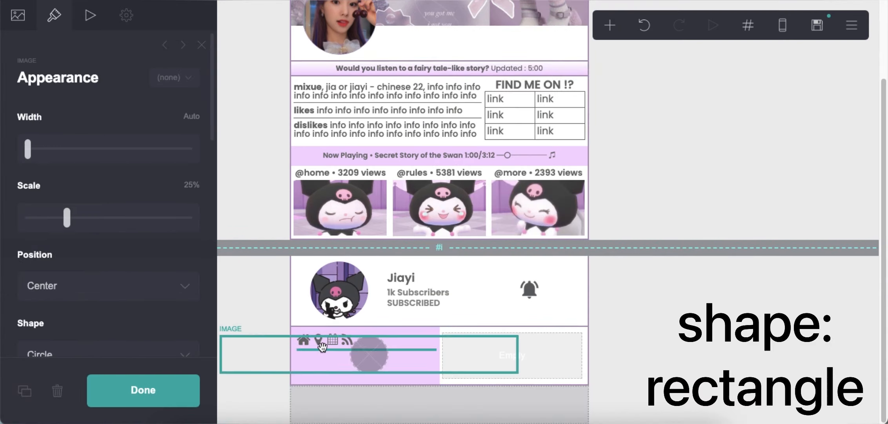
click(96, 351)
click(94, 330)
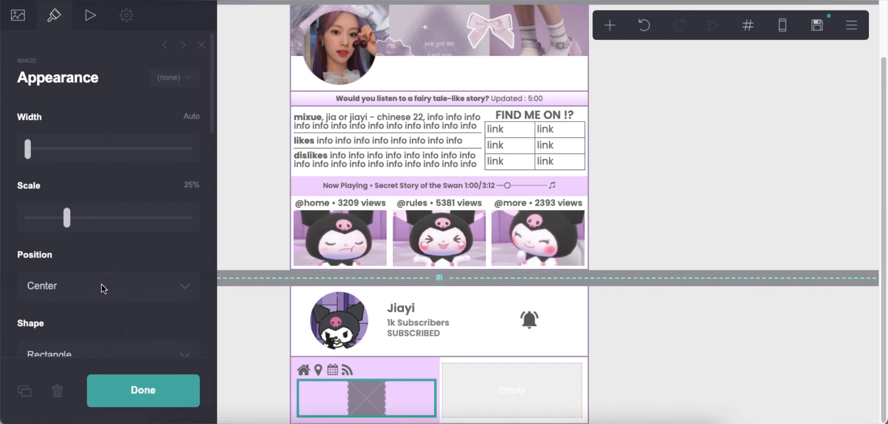
Step: Set the new image's width to 15 and its height to Auto
text(15)
key(Return)
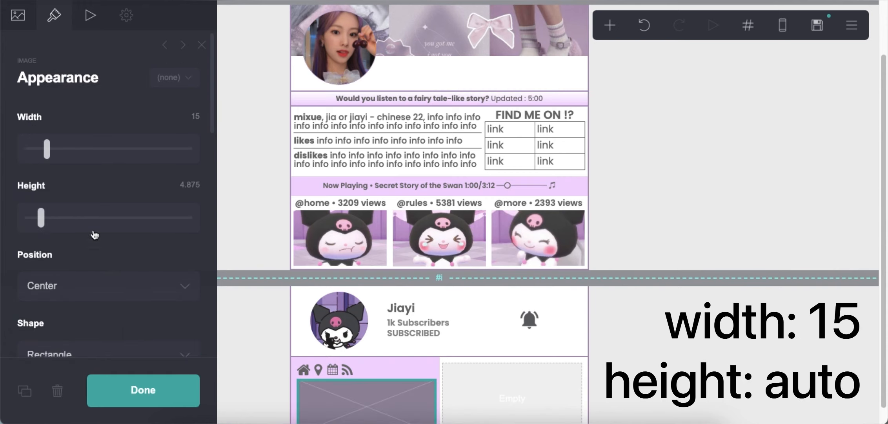
drag(42, 222, 33, 215)
Step: Upload the "sei purple theme" JPEG from Downloads into the new image element
click(9, 17)
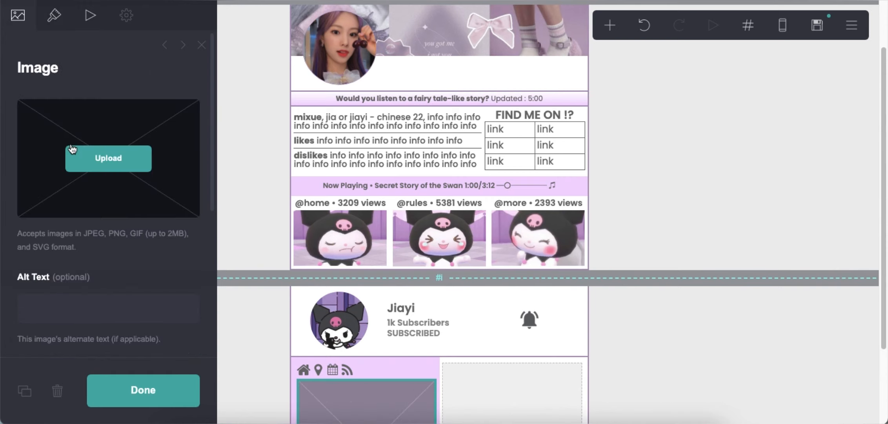
click(70, 147)
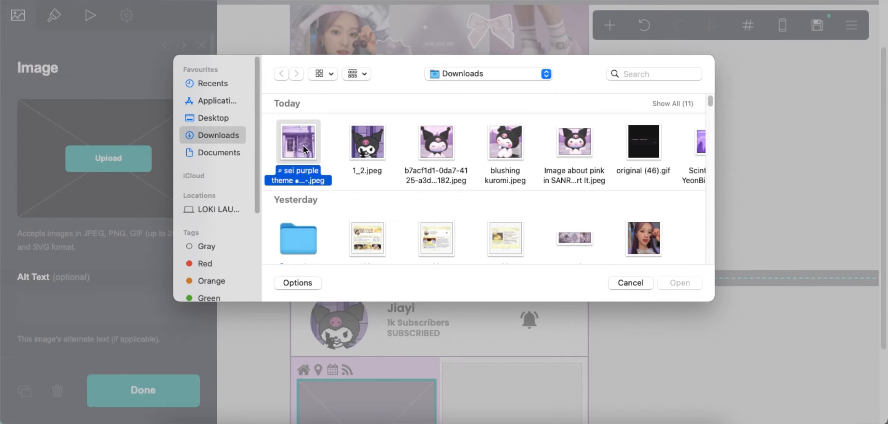
double_click(303, 149)
Step: Crop the uploaded photo to the storefront's door and window and accept the crop
click(20, 18)
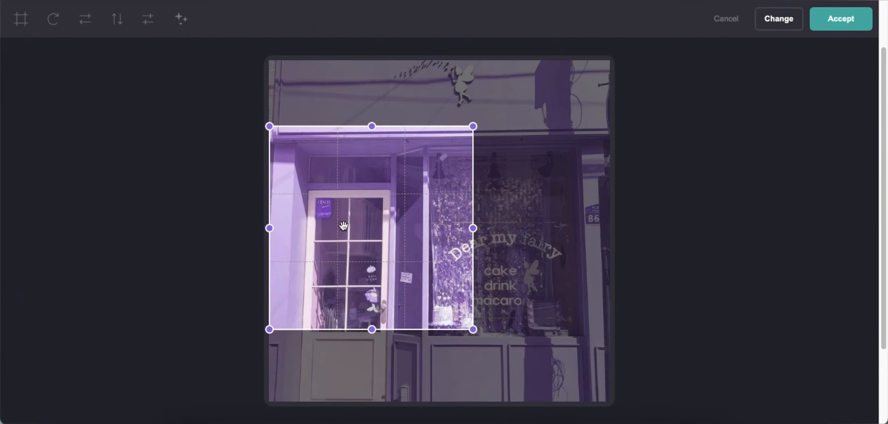
drag(473, 227, 665, 231)
drag(441, 126, 460, 146)
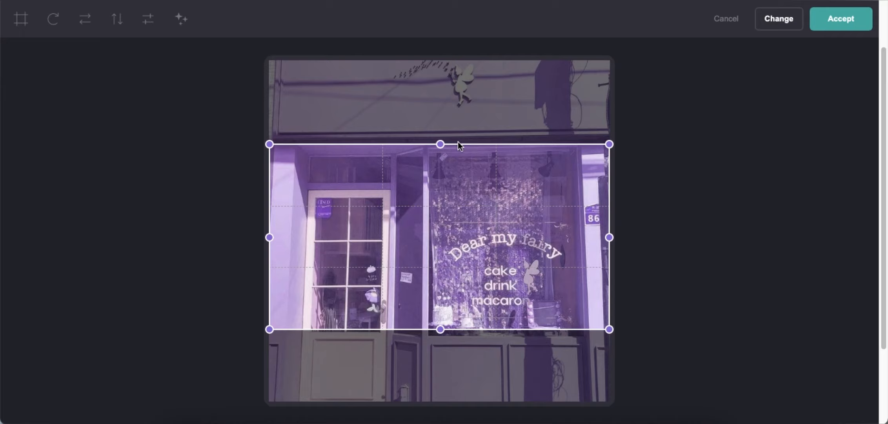
drag(267, 235, 278, 234)
drag(442, 329, 443, 312)
drag(459, 257, 491, 276)
click(831, 26)
click(643, 341)
scroll(633, 328, down, 1)
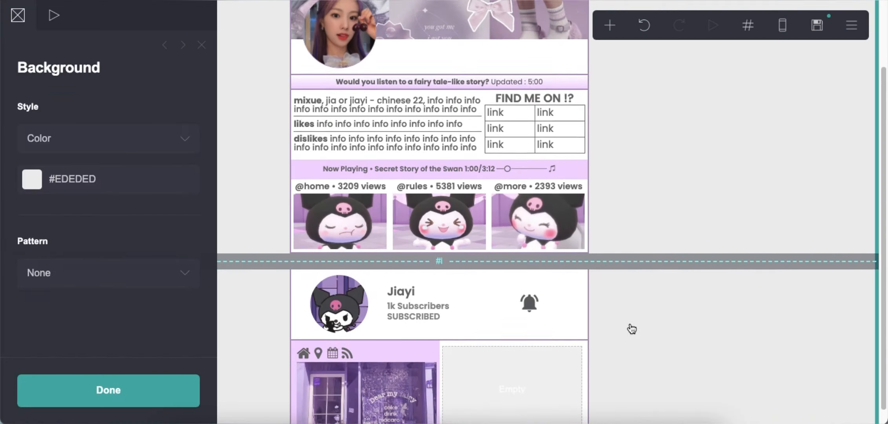
Step: Upload the purple storefront photo from Downloads again to replace the image below the icons
click(391, 370)
click(101, 162)
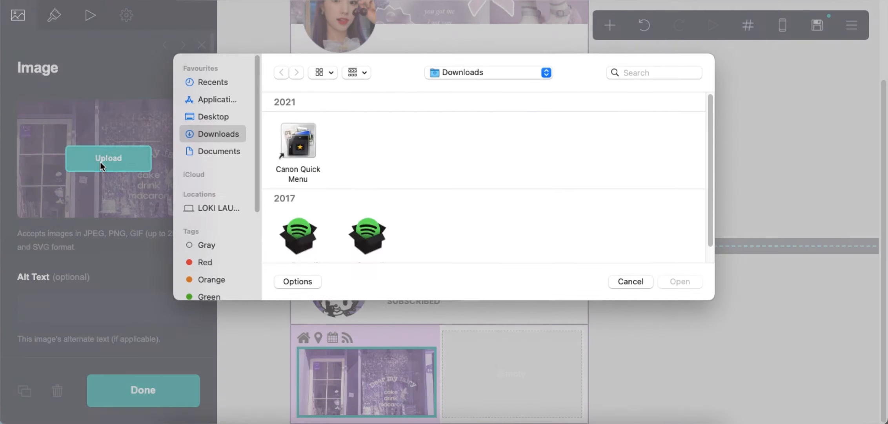
click(308, 148)
double_click(308, 148)
Step: Crop the photo to a wide, shorter strip across the storefront's door and window and accept the crop
drag(407, 230, 277, 232)
drag(446, 129, 444, 162)
drag(447, 331, 451, 318)
drag(498, 276, 497, 287)
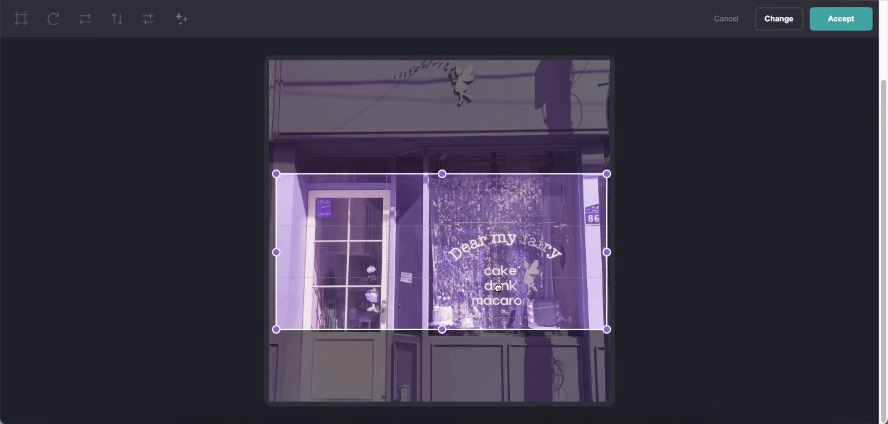
click(850, 23)
Step: Add a text element below the storefront image in the purple column
click(744, 347)
click(610, 25)
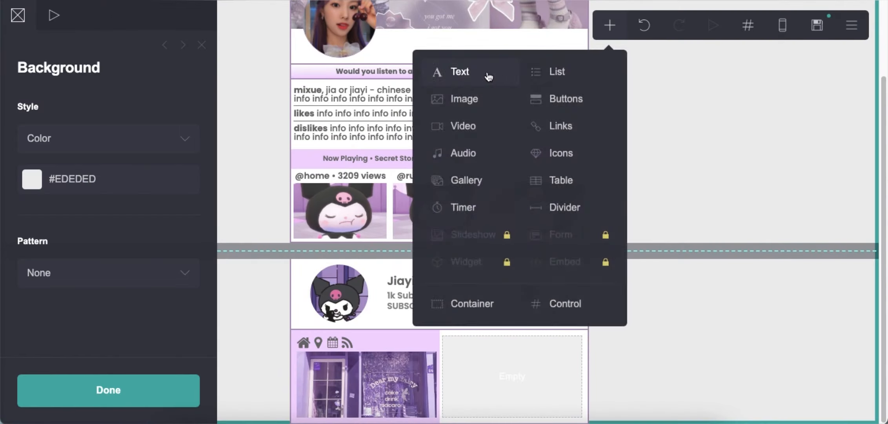
click(495, 73)
drag(344, 419, 363, 413)
Step: Copy the three-line symbol from the note in Notes and make the text read "≡ cafe date with me~ ♡"
click(17, 15)
key(super+Tab)
right_click(37, 96)
key(super+c)
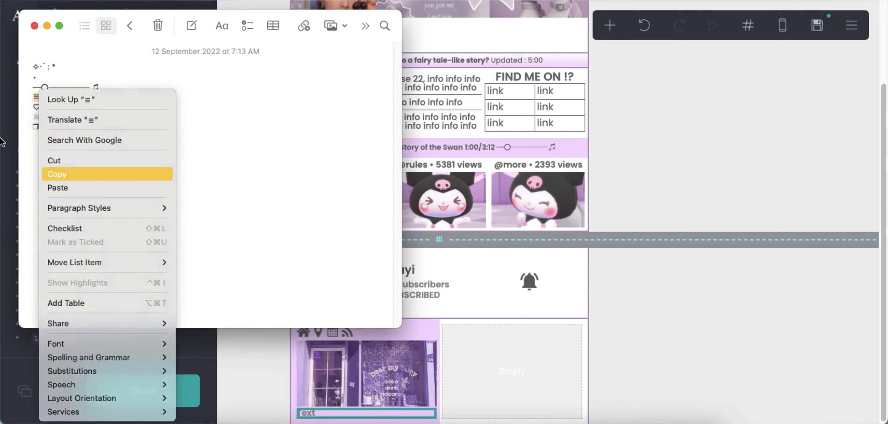
click(43, 173)
key(super+Tab)
right_click(62, 113)
click(101, 227)
text(cafe date with me~ b)
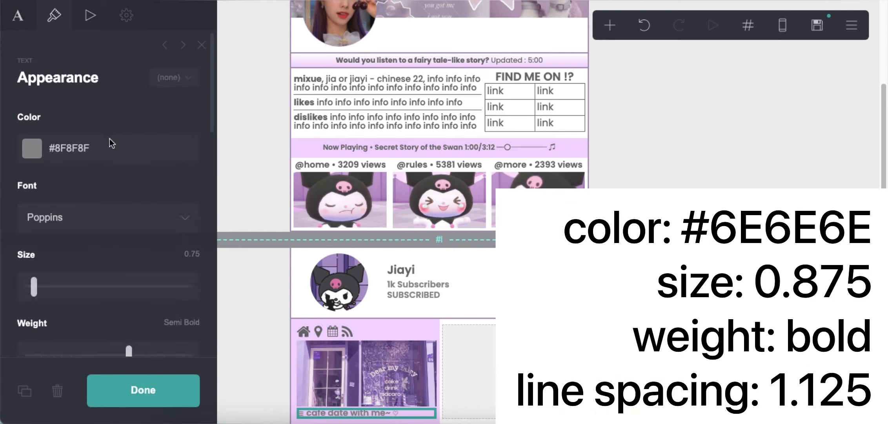
Step: Set the cafe date text's color to #6E6E6E and its size to 0.875
click(126, 150)
text(#6E6E6)
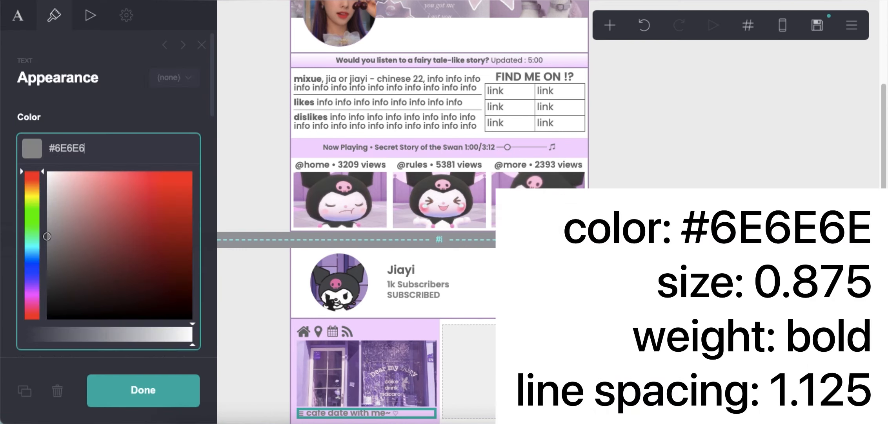
text(E)
key(Return)
text(0.875)
key(Return)
Step: Set the cafe date text's weight to Bold and its line spacing to 1.125
scroll(165, 260, down, 2)
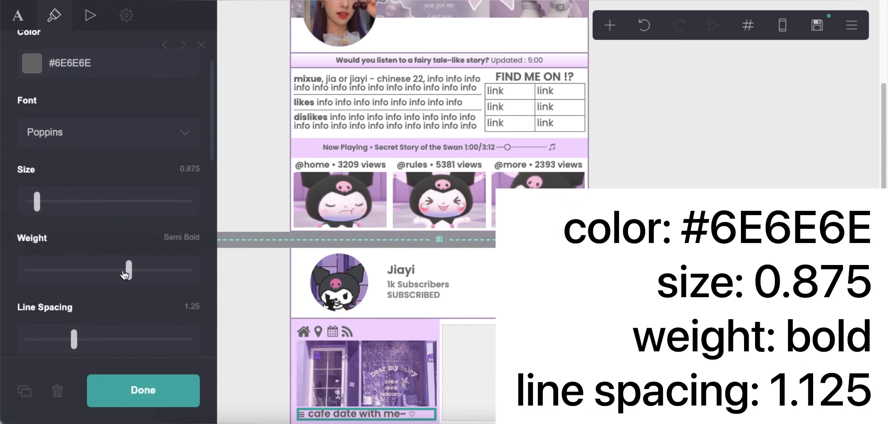
scroll(176, 294, down, 2)
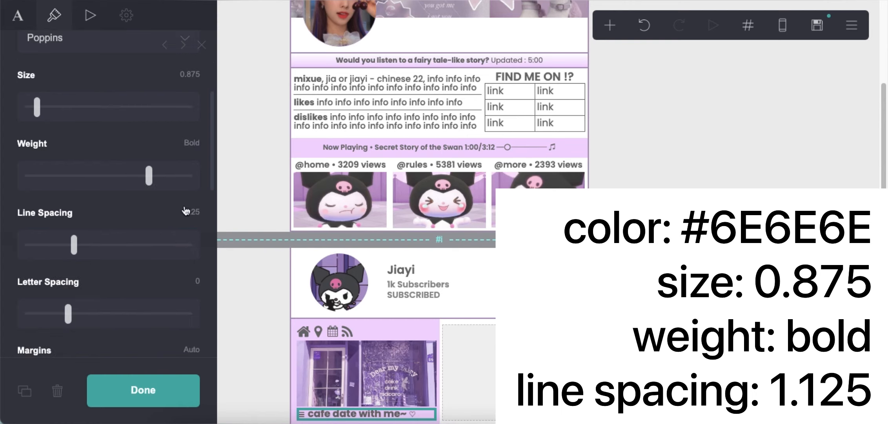
text(.125)
key(Return)
scroll(88, 241, down, 5)
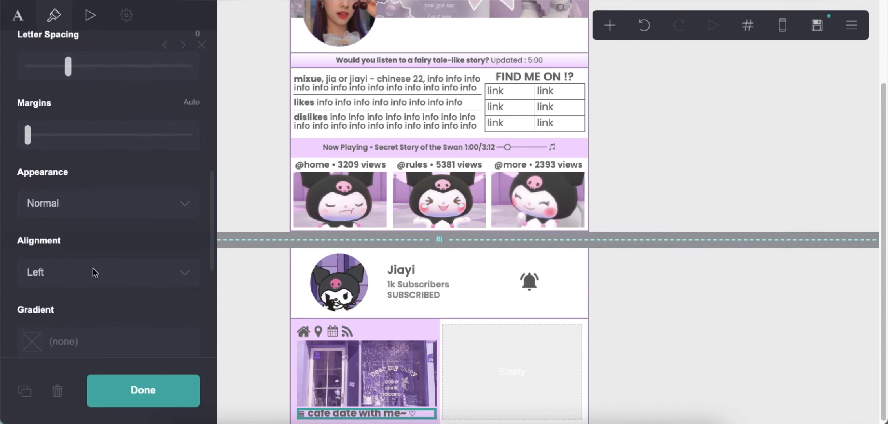
Step: Add a second text element below the cafe date line reading "lets go to a cafe and eat.."
click(665, 358)
click(609, 26)
click(485, 73)
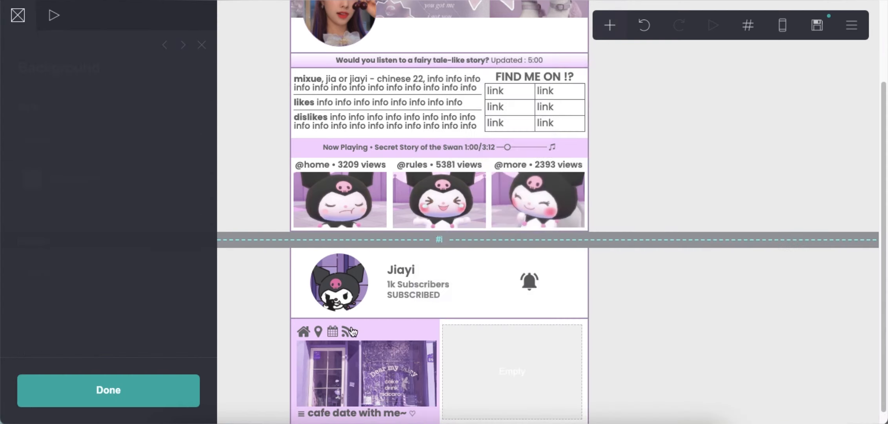
drag(333, 420, 353, 410)
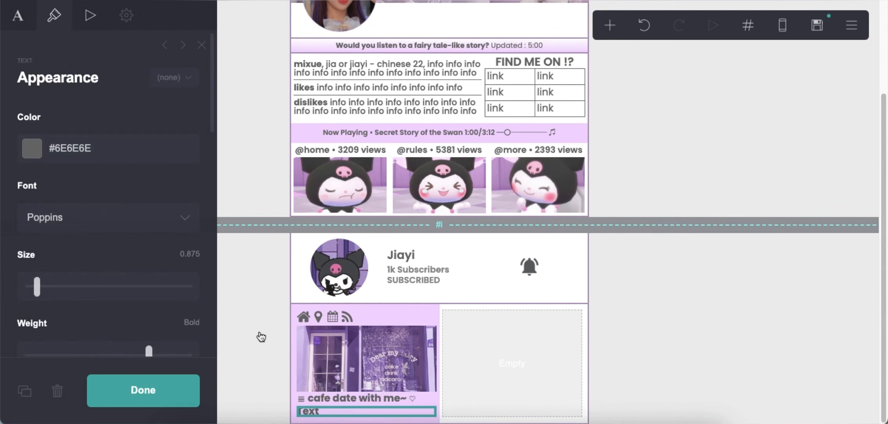
click(17, 16)
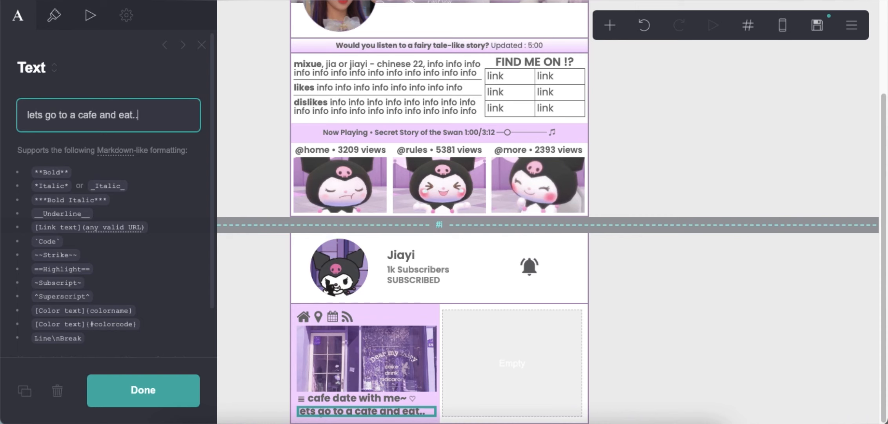
Step: Set the second text's weight to Regular and its line spacing to 1
click(54, 14)
scroll(83, 234, down, 1)
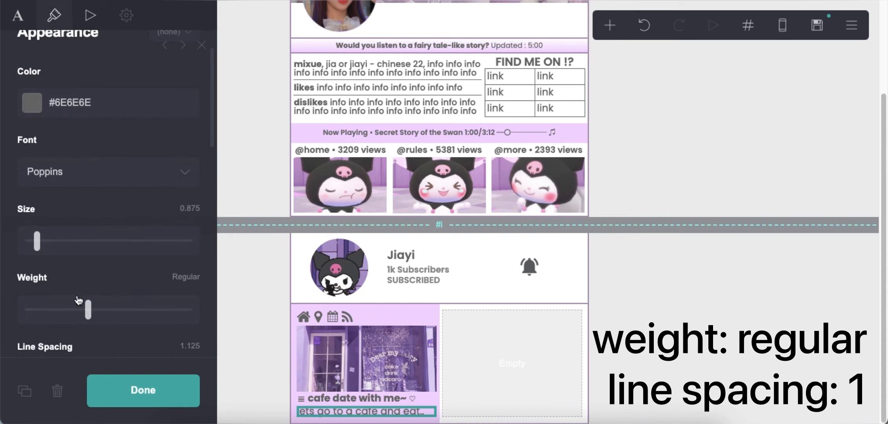
scroll(81, 301, down, 3)
click(188, 244)
text(1)
key(Return)
scroll(124, 289, down, 1)
Step: Add a buttons element with three buttons below the text and set its style to icon and label
click(691, 311)
click(610, 25)
click(569, 95)
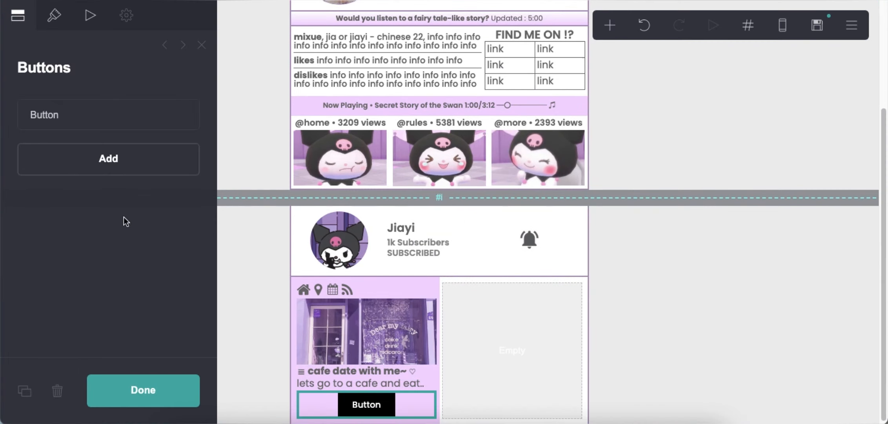
click(102, 151)
click(98, 177)
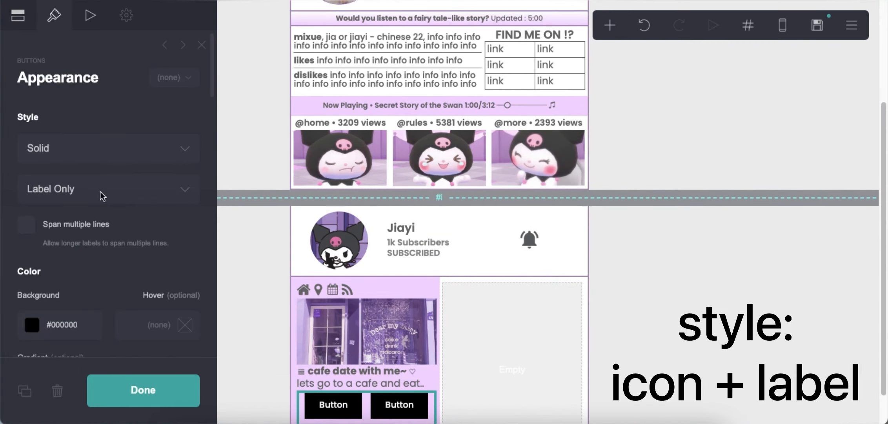
click(100, 192)
click(89, 199)
Step: Label the first button 9.2K and set its icon to Heart
click(14, 18)
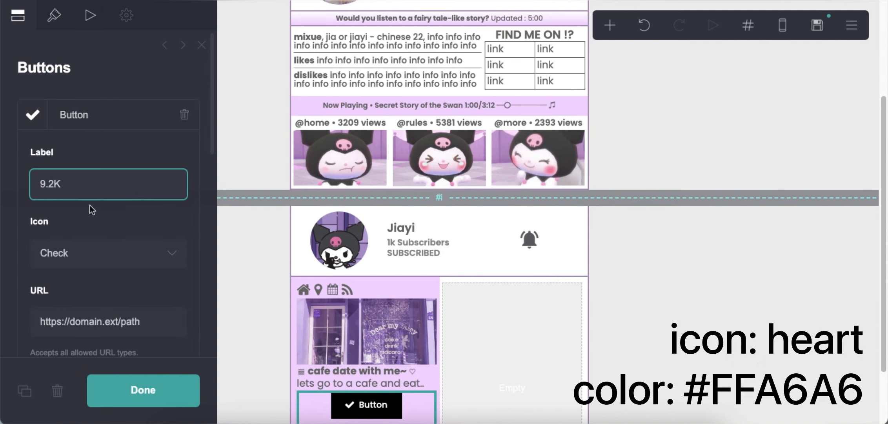
click(78, 251)
scroll(81, 259, down, 5)
click(100, 304)
Step: Set the first button's icon color to #FFA6A6
scroll(102, 271, down, 8)
click(109, 251)
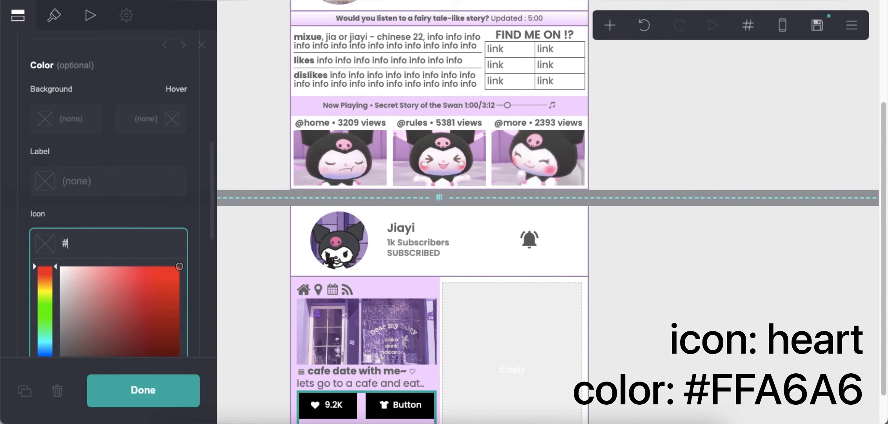
key(Return)
Step: Label the second button 7.8K and set its icon to Message
scroll(115, 239, up, 7)
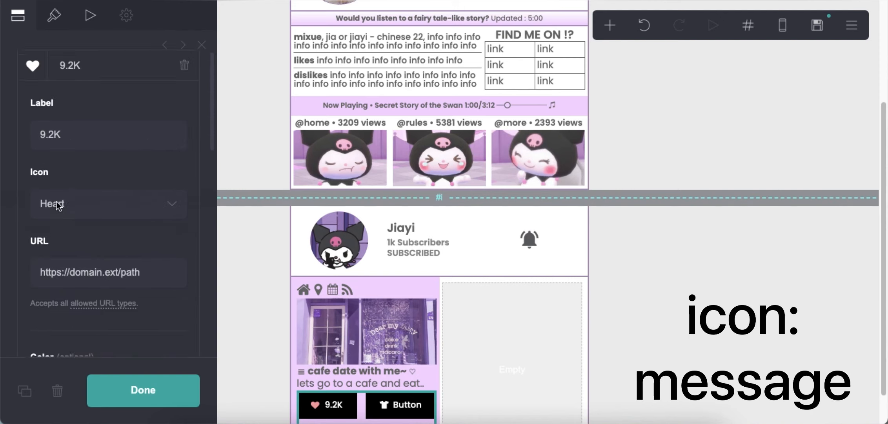
click(80, 115)
click(107, 144)
click(120, 209)
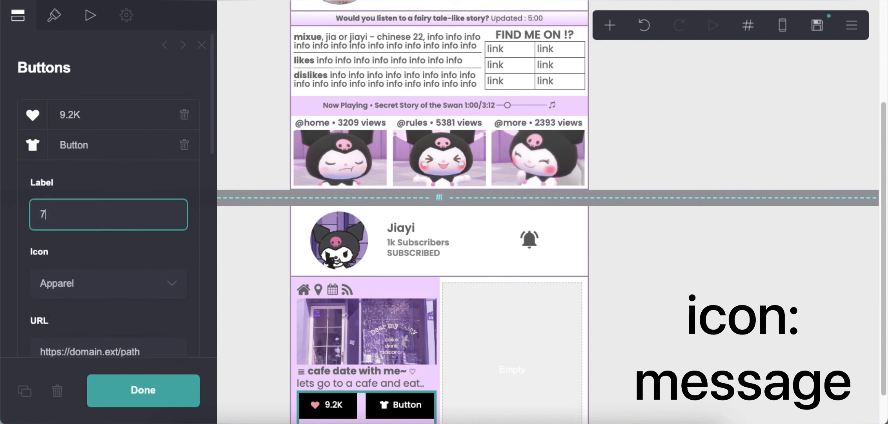
text(7.8K)
scroll(105, 259, down, 1)
click(105, 258)
scroll(104, 278, down, 10)
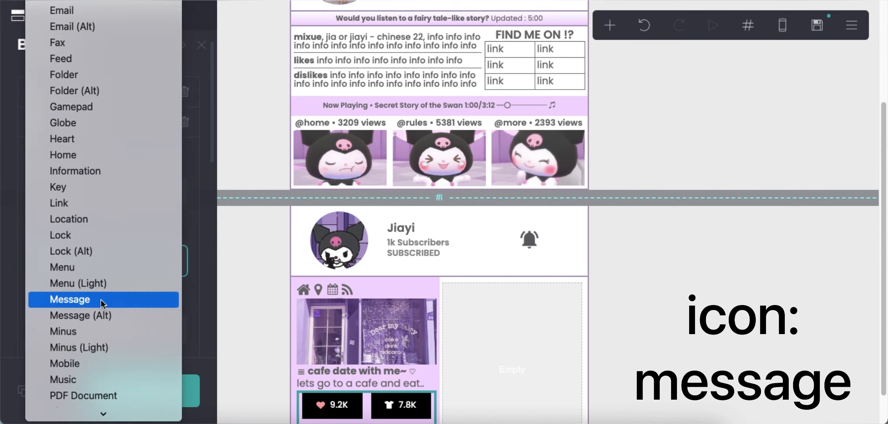
click(101, 300)
Step: Label the third button 1.9K and set its icon to Refresh
click(88, 128)
click(88, 182)
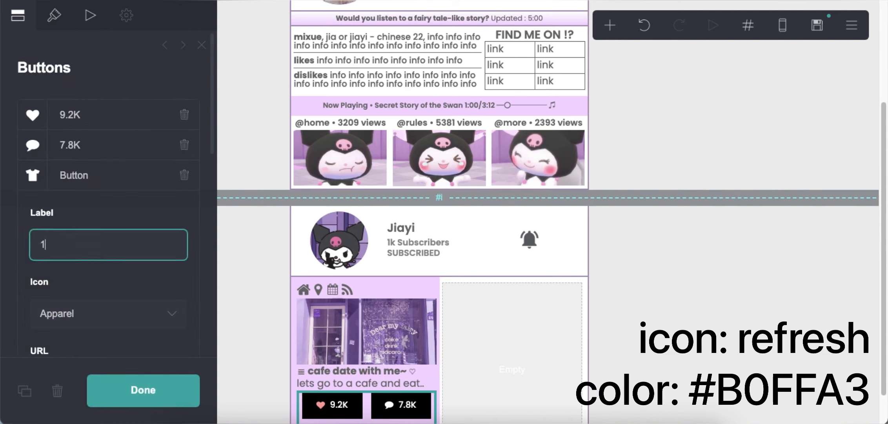
click(103, 223)
scroll(112, 274, down, 3)
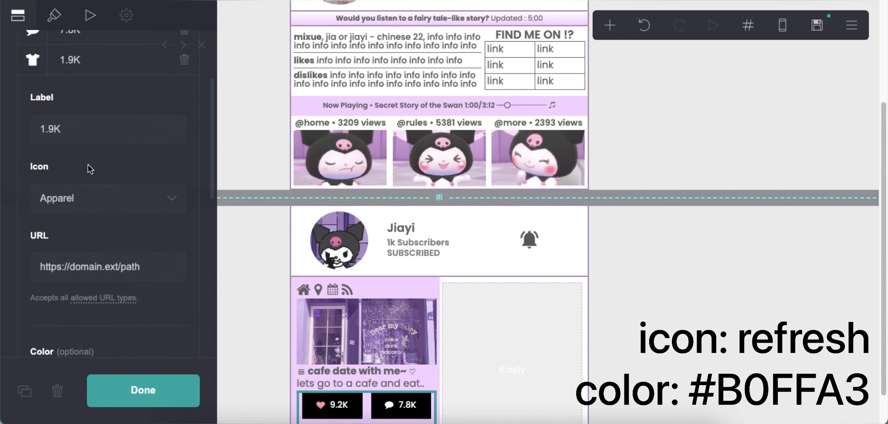
click(94, 198)
scroll(107, 266, down, 10)
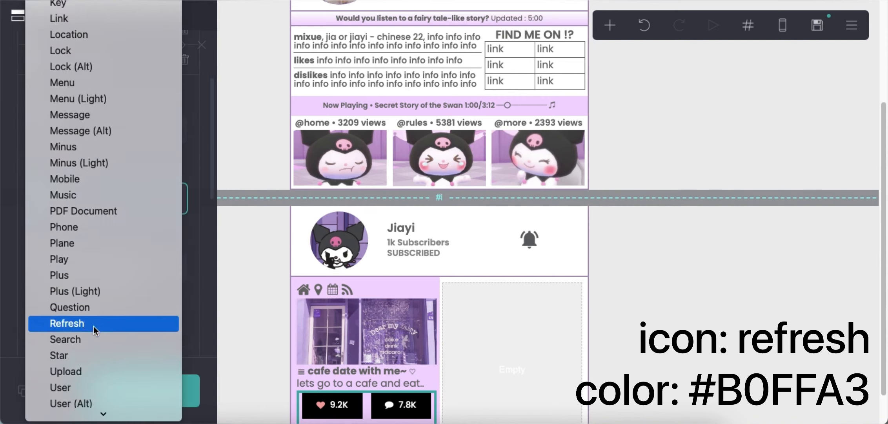
click(90, 285)
Step: Set the third button's icon color to #B0FFA3
scroll(98, 266, down, 5)
click(118, 216)
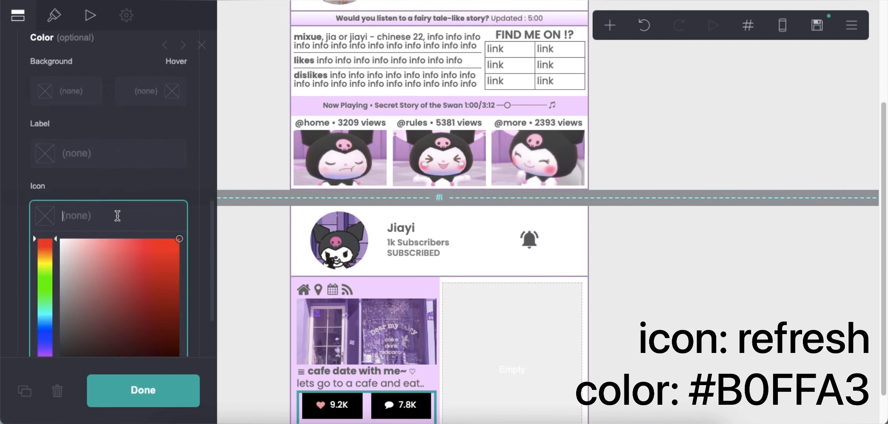
text(#B0FFA3)
click(83, 186)
scroll(83, 185, up, 8)
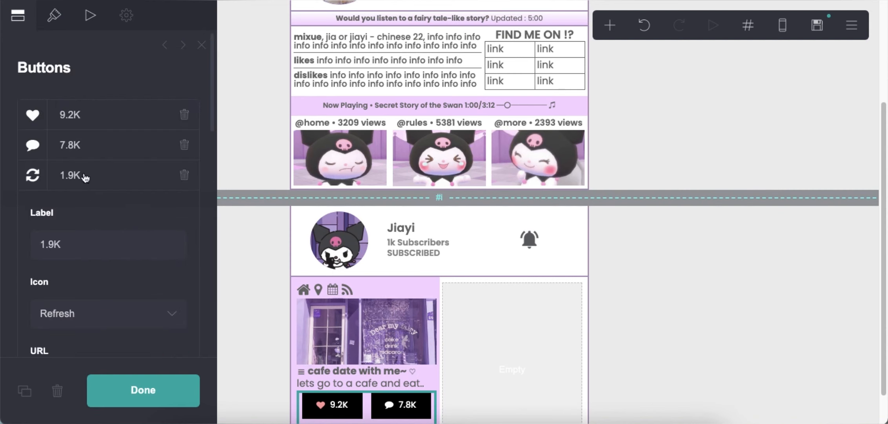
click(82, 176)
Step: Set the buttons' width to 3.75 and height to 1.75
click(62, 23)
scroll(119, 192, down, 10)
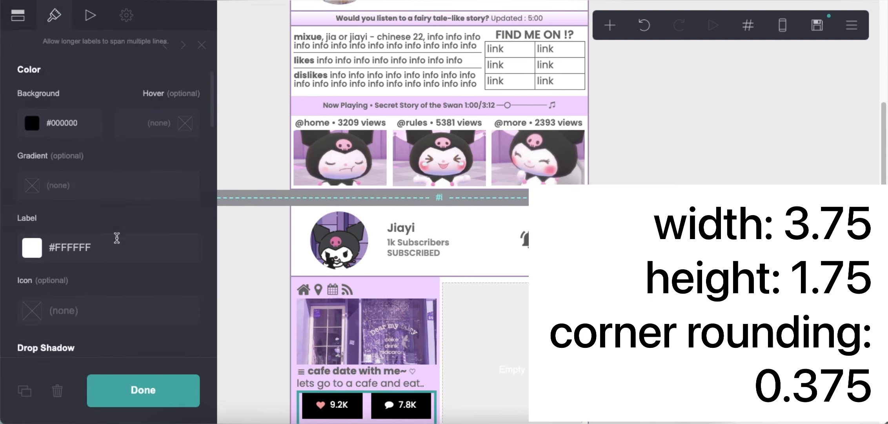
text(3.75)
key(Return)
scroll(79, 222, up, 7)
scroll(80, 222, down, 5)
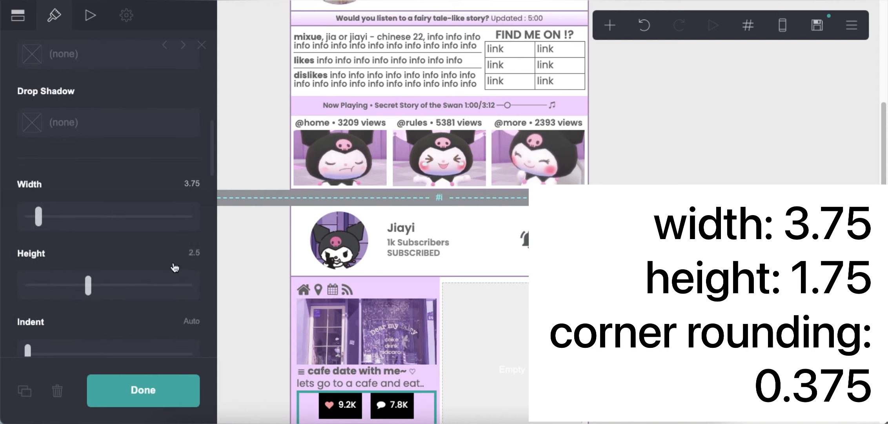
text(1)
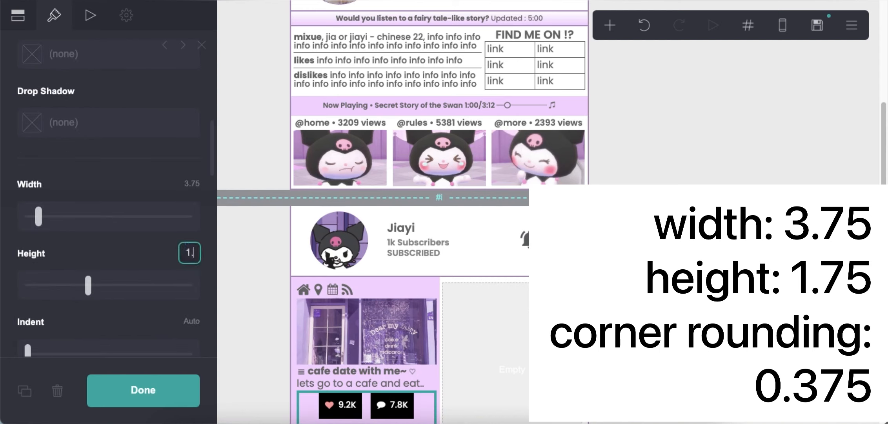
text(.75)
key(Return)
Step: Set the buttons' corner rounding to 0.375
scroll(193, 232, down, 5)
scroll(193, 230, up, 6)
scroll(137, 302, down, 5)
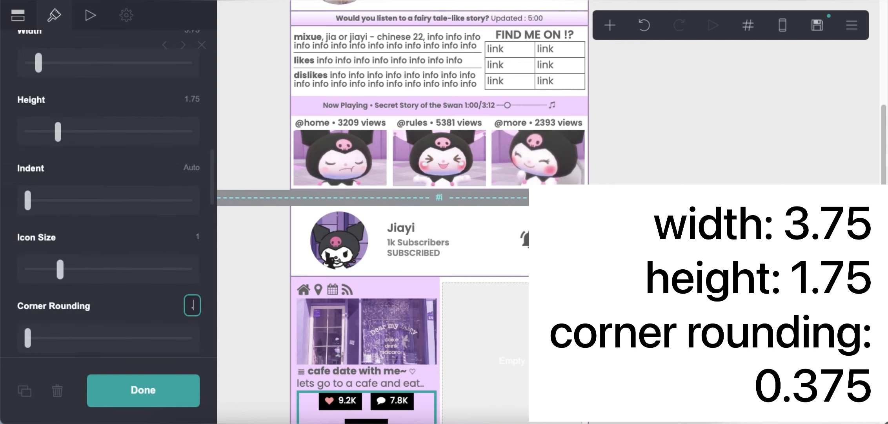
text(0.375)
key(Return)
scroll(167, 283, up, 7)
scroll(178, 307, down, 7)
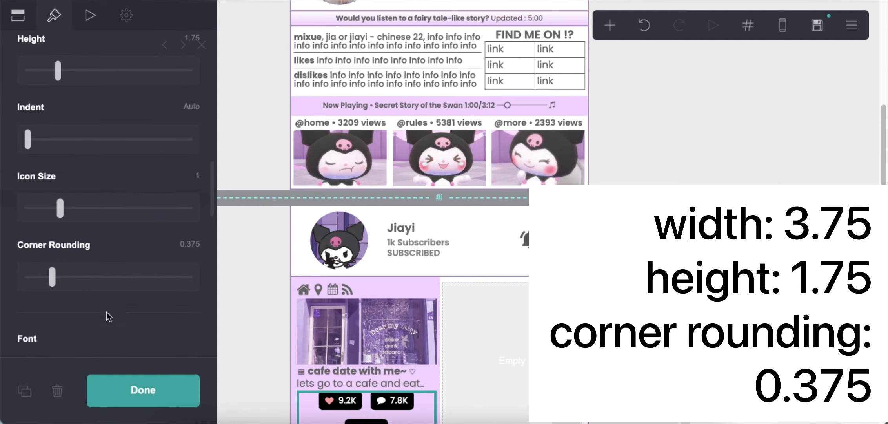
Step: Set the button labels' font size to 0.625 and weight to Regular
scroll(80, 287, down, 5)
text(.625)
key(Return)
scroll(128, 289, down, 6)
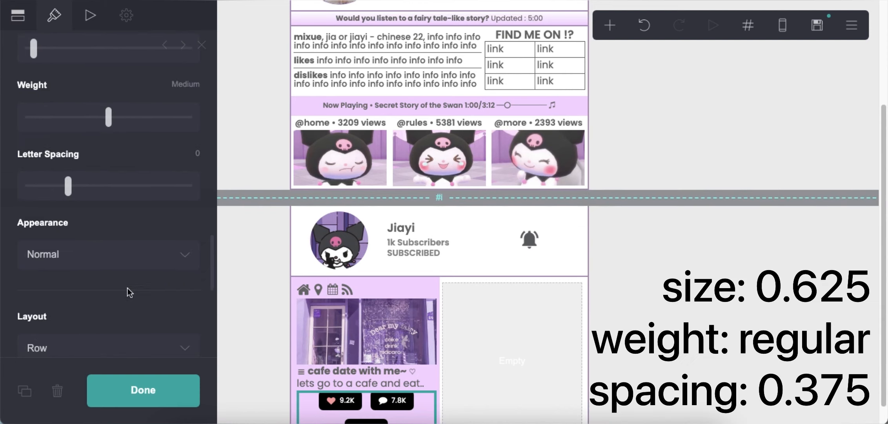
scroll(181, 195, up, 3)
click(98, 256)
scroll(129, 260, up, 4)
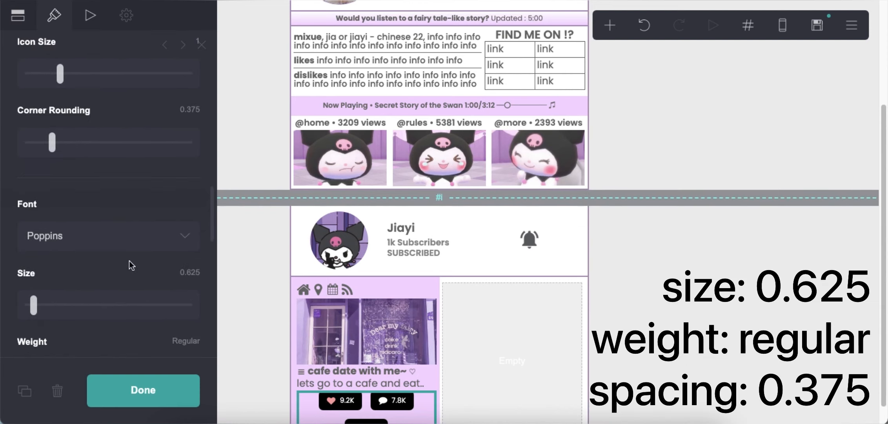
scroll(133, 260, down, 4)
click(113, 233)
Step: Set the spacing between the buttons in the row to 0.375
scroll(142, 297, down, 1)
scroll(173, 295, down, 6)
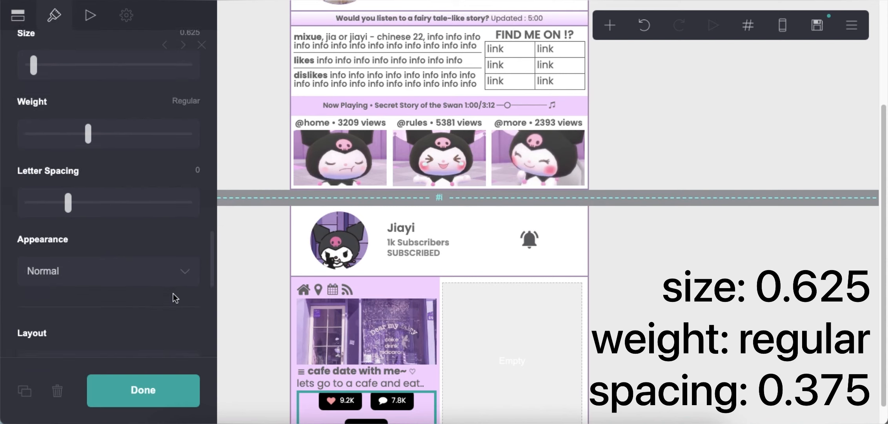
click(187, 280)
text(.375)
key(Return)
scroll(94, 277, down, 3)
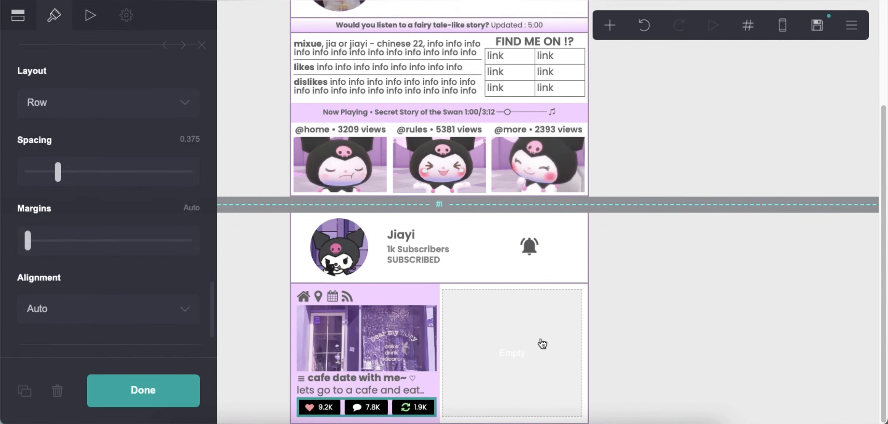
click(614, 323)
Step: Change the buttons' background color to a muted dark purple, about #6B4F7D
click(367, 407)
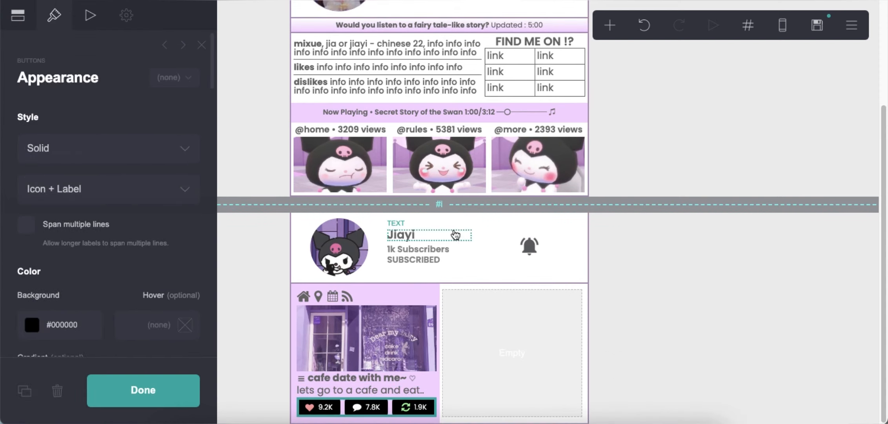
scroll(99, 239, down, 3)
click(46, 218)
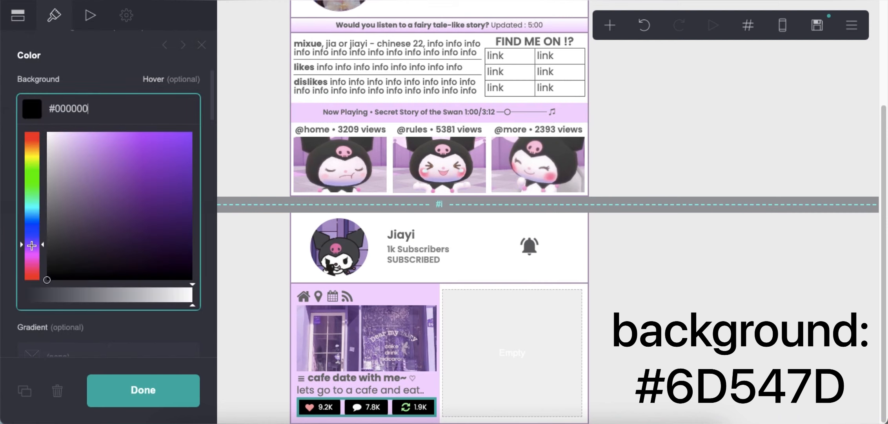
click(101, 207)
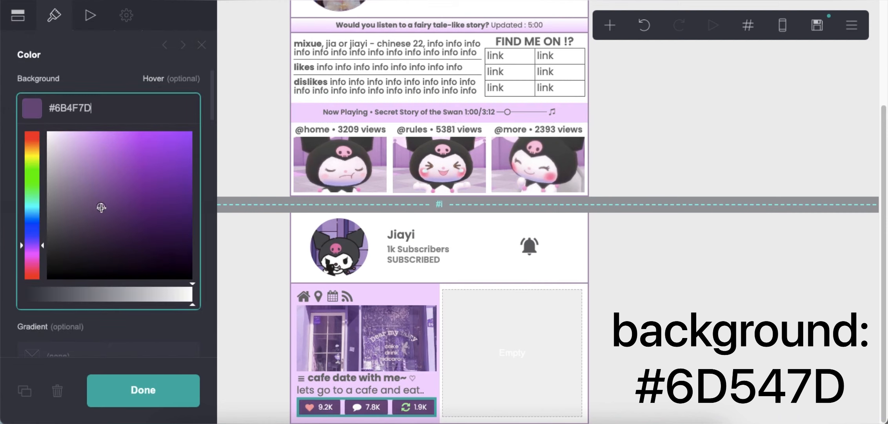
click(104, 70)
click(695, 268)
Step: In the mobile view, give the buttons manual mobile settings with the Default layout, and return to the desktop view
click(787, 30)
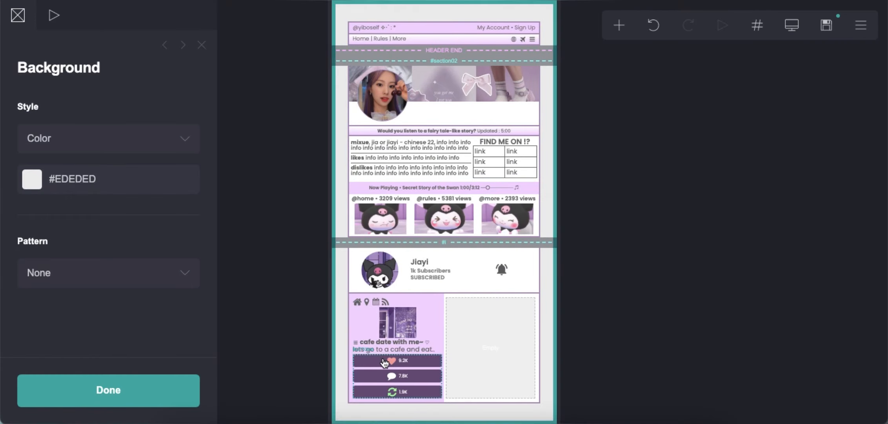
click(384, 363)
scroll(114, 271, down, 5)
click(173, 286)
scroll(112, 232, down, 4)
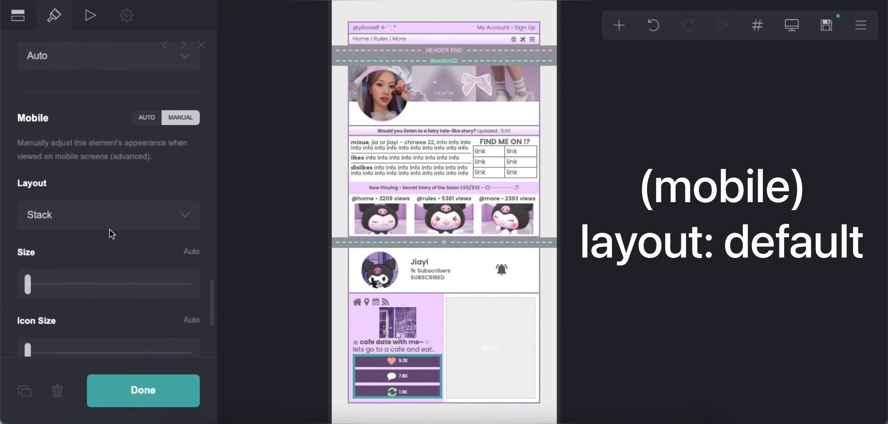
click(112, 214)
click(119, 199)
click(791, 25)
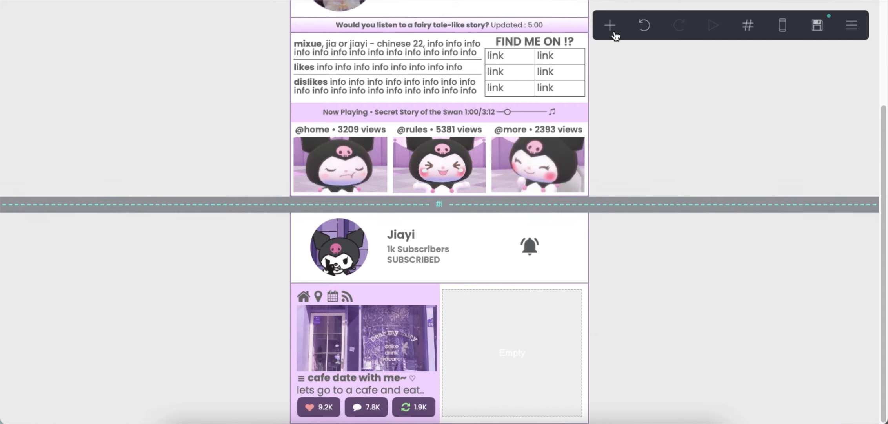
Step: Add a table in the empty column without headings, containing one row with the cells "See all comments 7.8K" and "+"
click(610, 25)
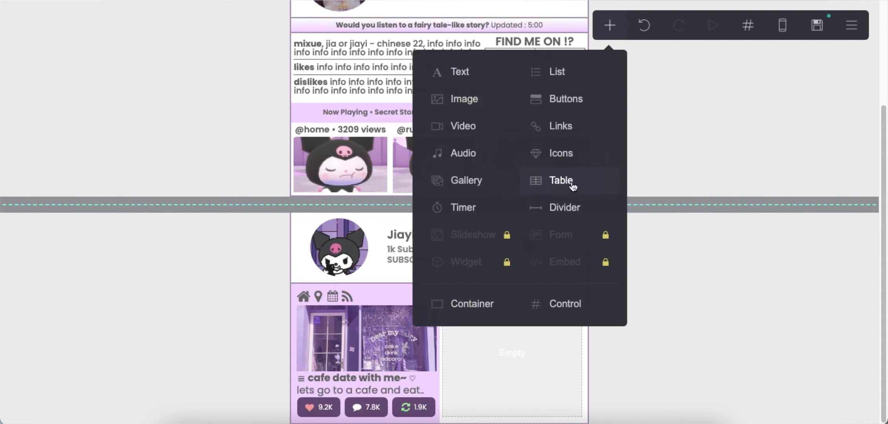
click(571, 186)
drag(54, 191, 5, 140)
key(BackSpace)
right_click(70, 266)
click(108, 273)
text(S)
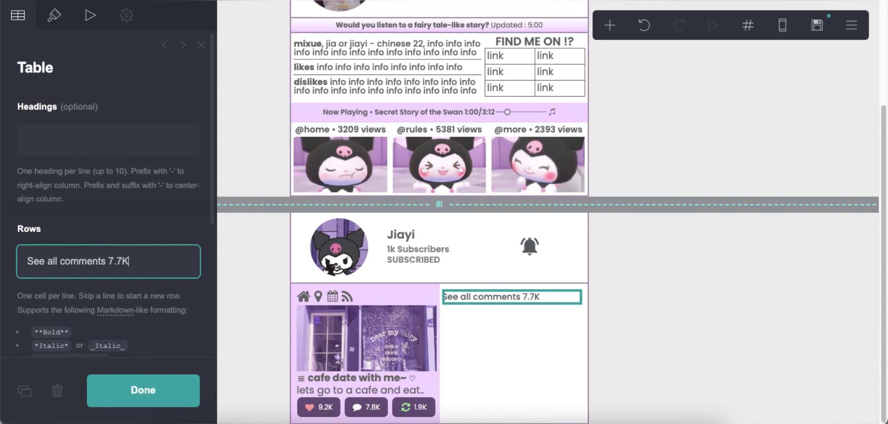
text(ee all comments 7.8K)
key(Return)
text(+)
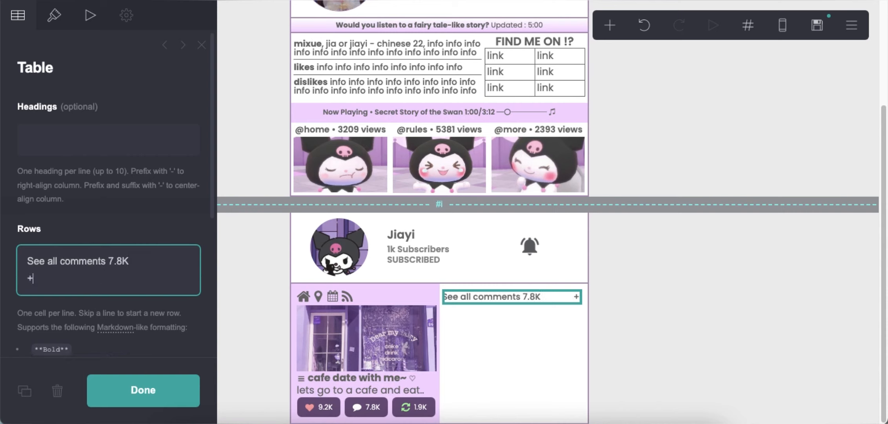
Step: Set the comments table's style to Grid and its padding to 0.125
click(58, 18)
click(59, 116)
click(86, 193)
click(88, 211)
scroll(142, 255, down, 5)
click(185, 258)
text(0.125)
key(Return)
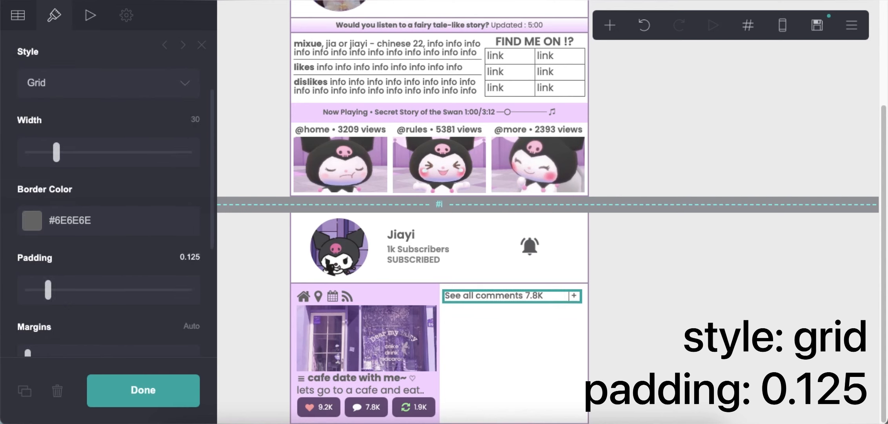
Step: Set the comments table's text weight to Semi Bold
scroll(182, 255, up, 5)
click(148, 117)
scroll(166, 257, down, 6)
click(131, 216)
scroll(109, 280, down, 8)
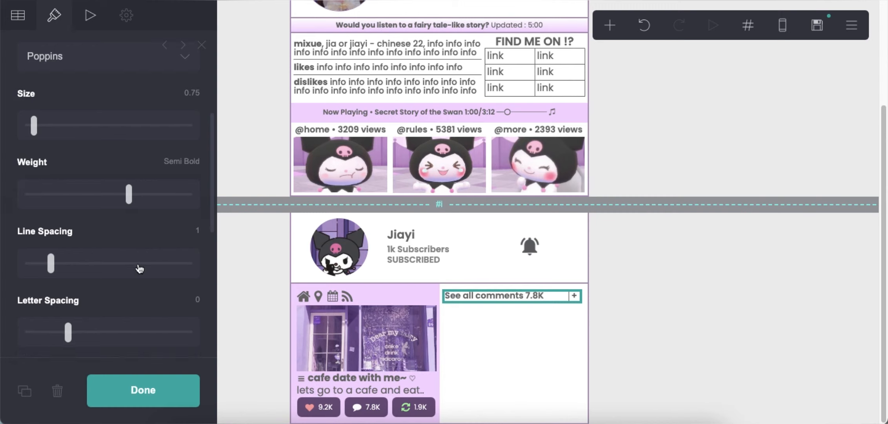
click(679, 297)
Step: Add a second table below the comments header table and clear its sample headings and rows
click(611, 28)
click(559, 181)
drag(406, 397, 478, 255)
click(19, 16)
drag(76, 194, 10, 139)
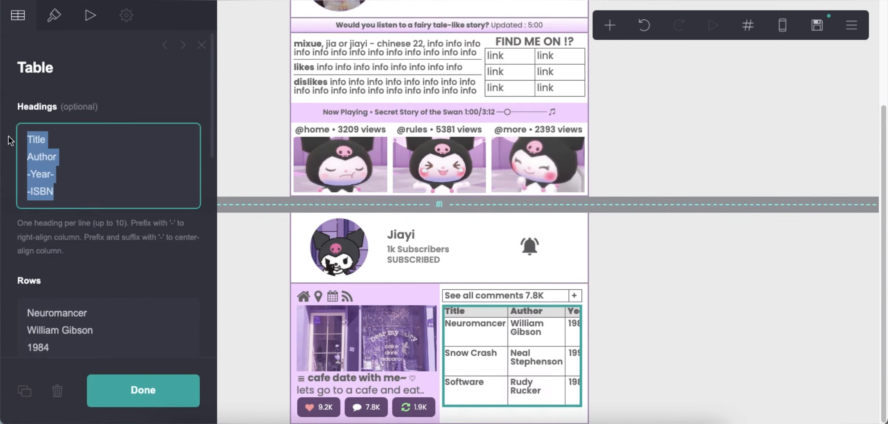
key(BackSpace)
right_click(84, 271)
click(205, 206)
key(BackSpace)
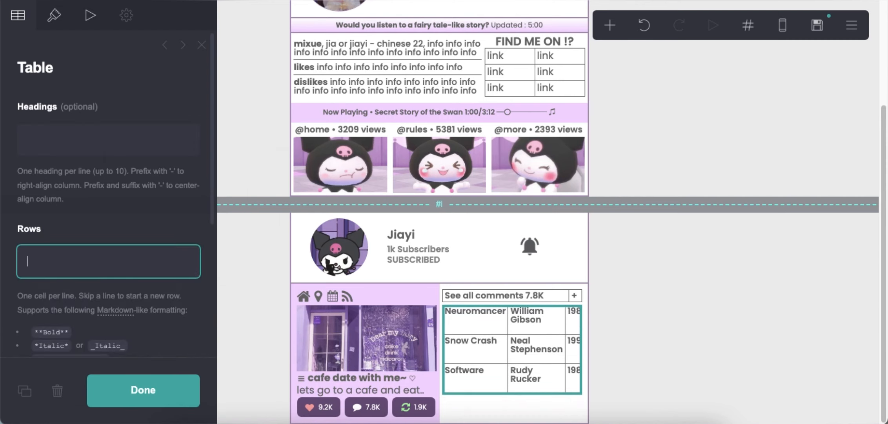
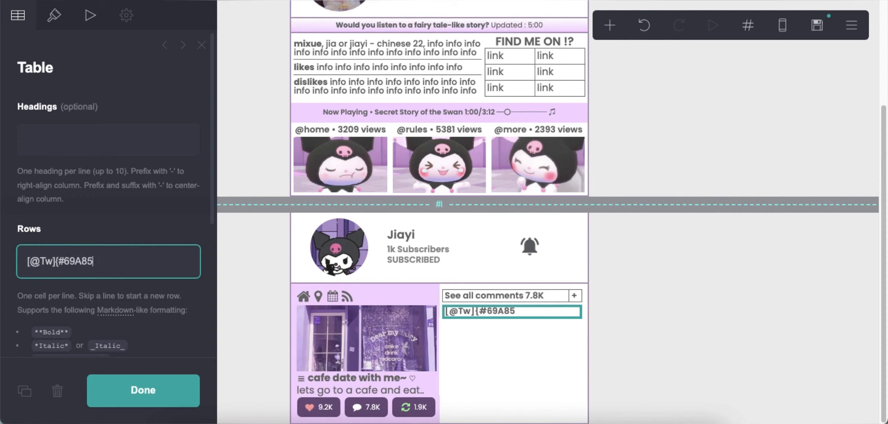
text([@Tw]{#69A859} info info info info info info info info info info info info info info info info)
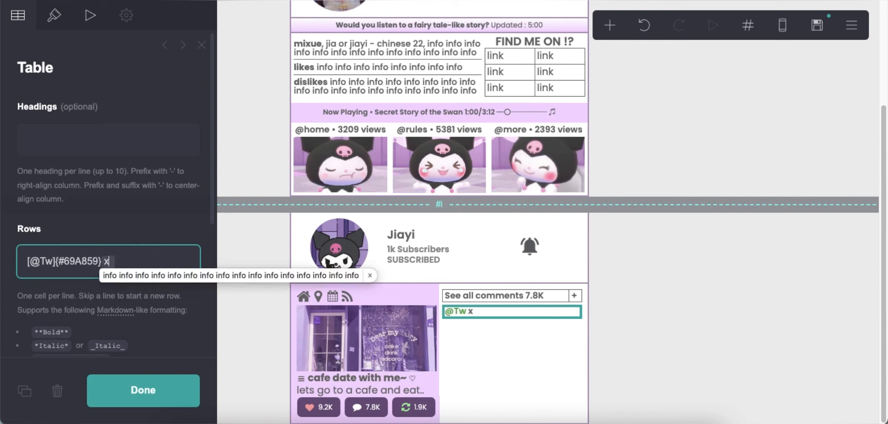
key(Return)
key(Return)
text([@Cw]{#C43)
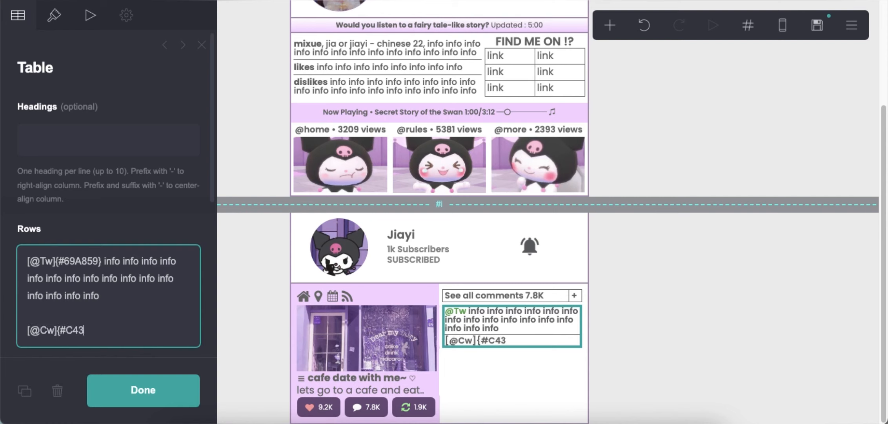
text(B3B} info info info info info info info info info info info info info info info info info info info info info info info info info info info info info)
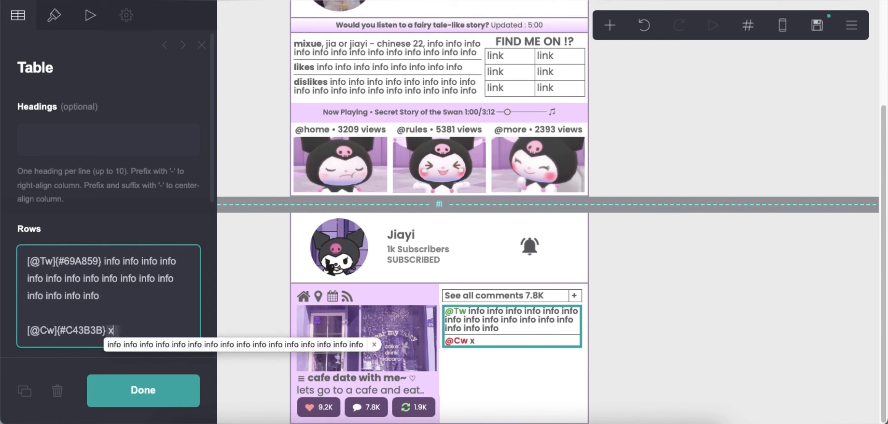
key(Return)
key(Return)
text([@DoNotFollowIf]{#5B)
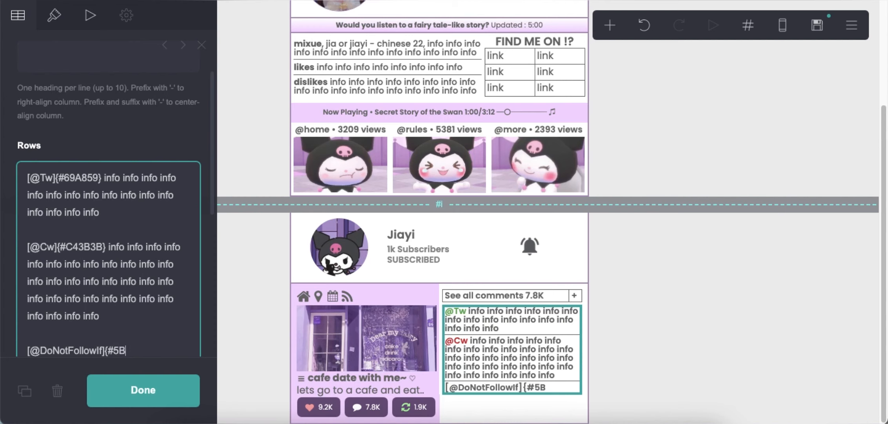
text(} info info info info info info info info info info info info info info info info info info info info info info info info info info info info info info info info)
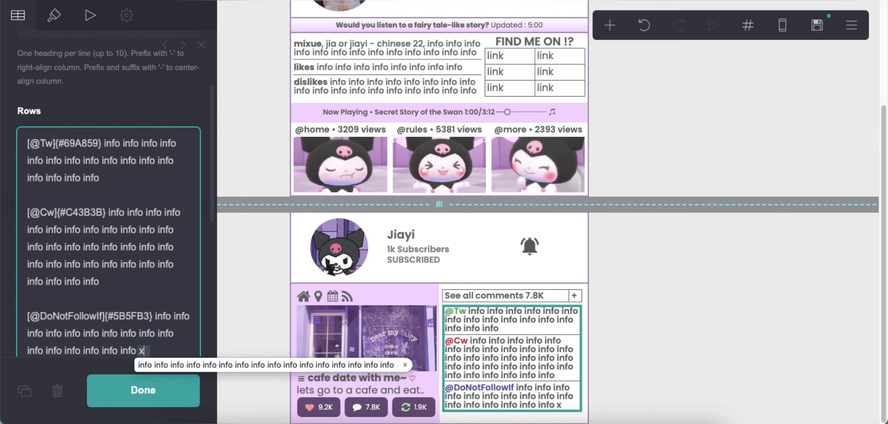
Step: Set the second table's style to Minimal
scroll(98, 192, up, 5)
click(54, 15)
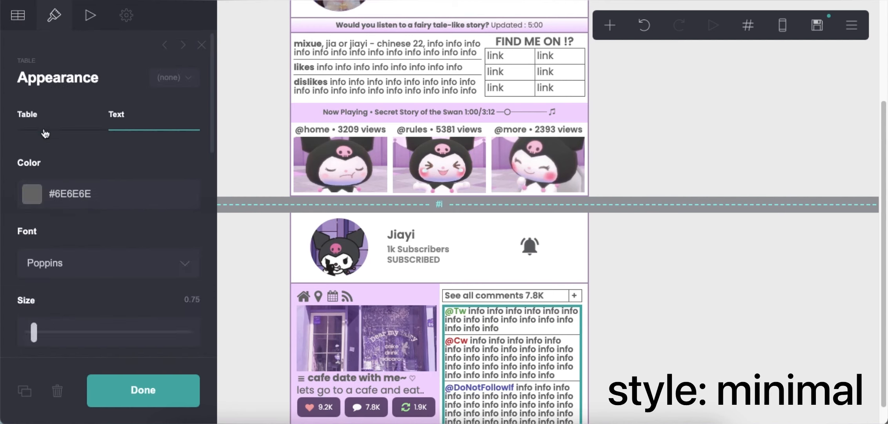
click(101, 197)
click(104, 177)
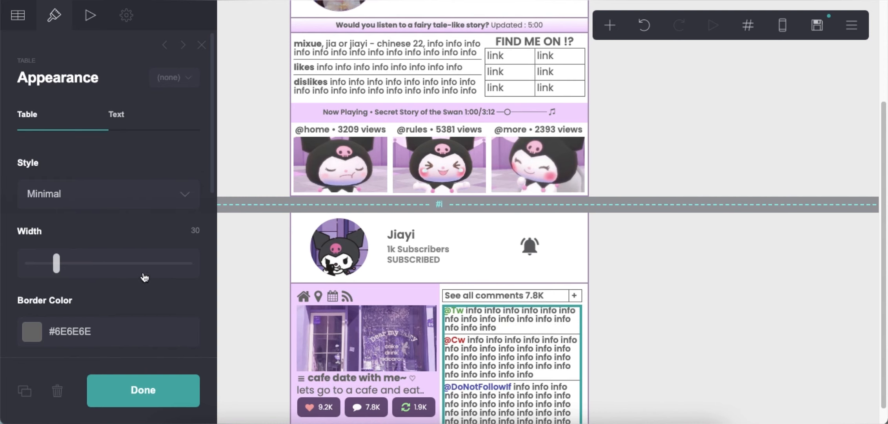
Step: Set the second comments table's text weight to Medium and its line spacing to 1.125
click(139, 116)
scroll(146, 196, down, 3)
click(109, 271)
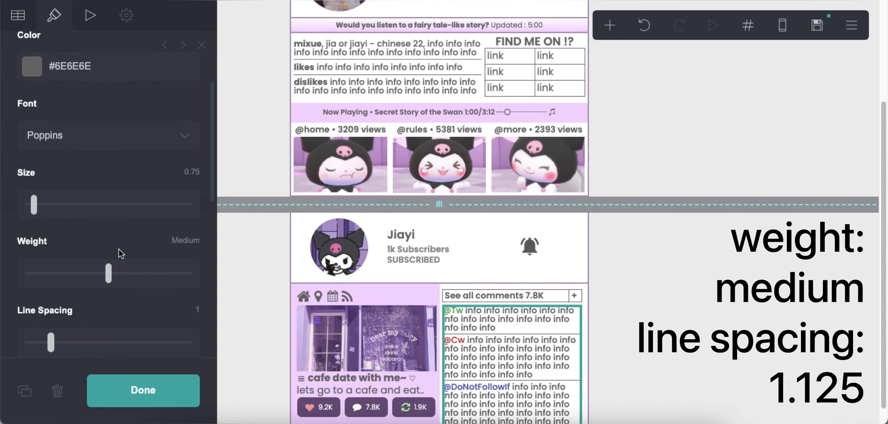
scroll(118, 261, down, 1)
text(1.125)
key(Return)
scroll(116, 287, down, 3)
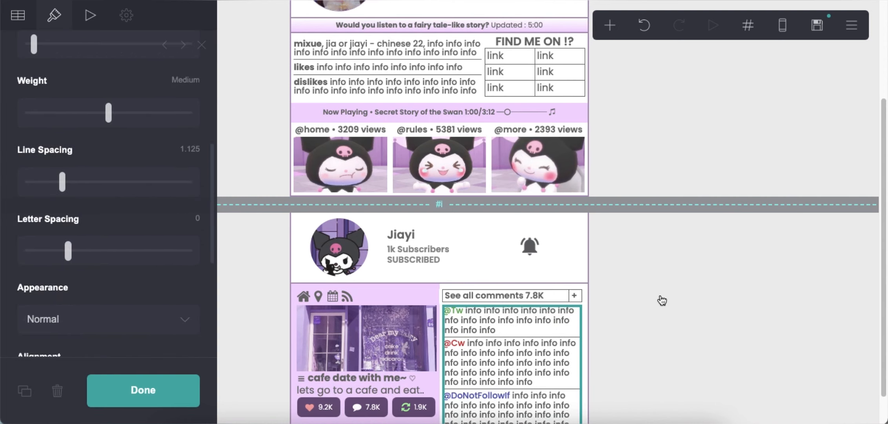
click(665, 301)
scroll(684, 301, down, 1)
click(528, 296)
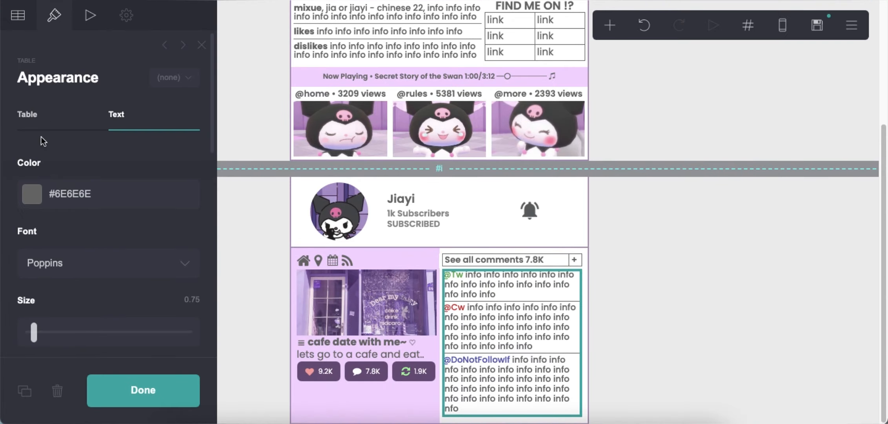
click(17, 15)
click(47, 246)
mouse_move(44, 247)
mouse_down()
mouse_move(113, 246)
mouse_move(44, 248)
mouse_up()
key(BackSpace)
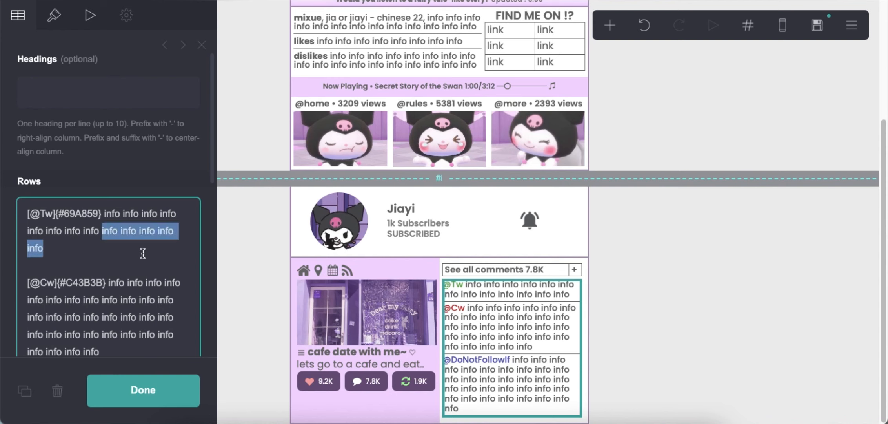
key(BackSpace)
key(BackSpace)
key(BackSpace)
key(BackSpace)
scroll(111, 204, down, 3)
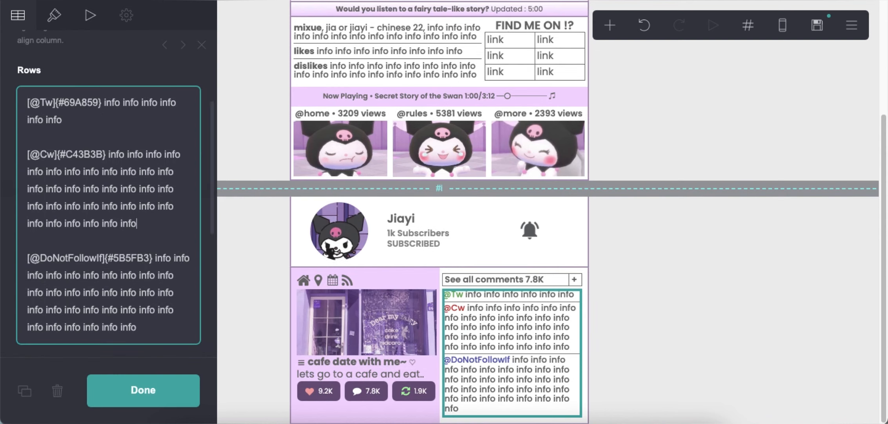
drag(78, 310, 167, 328)
key(BackSpace)
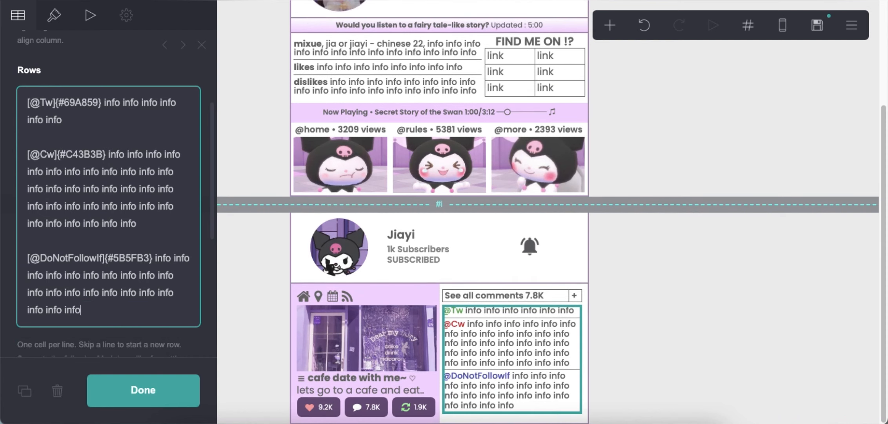
key(BackSpace)
key(BackSpace)
click(696, 321)
click(535, 368)
scroll(161, 254, down, 10)
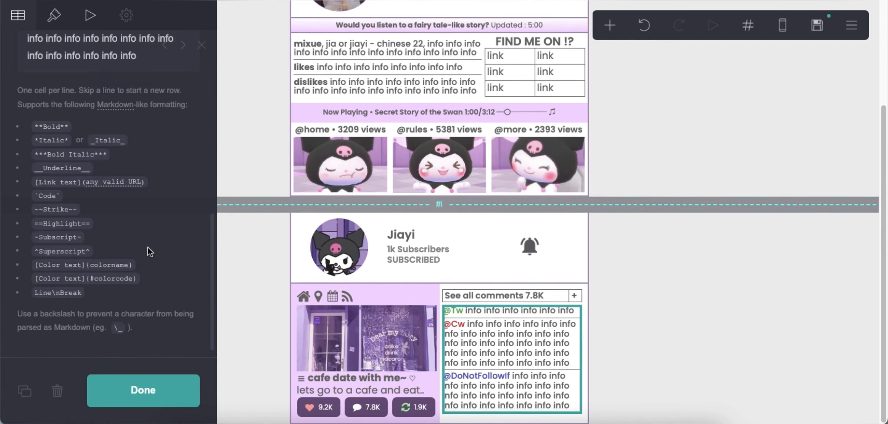
scroll(157, 235, up, 3)
click(167, 184)
text(info info info info)
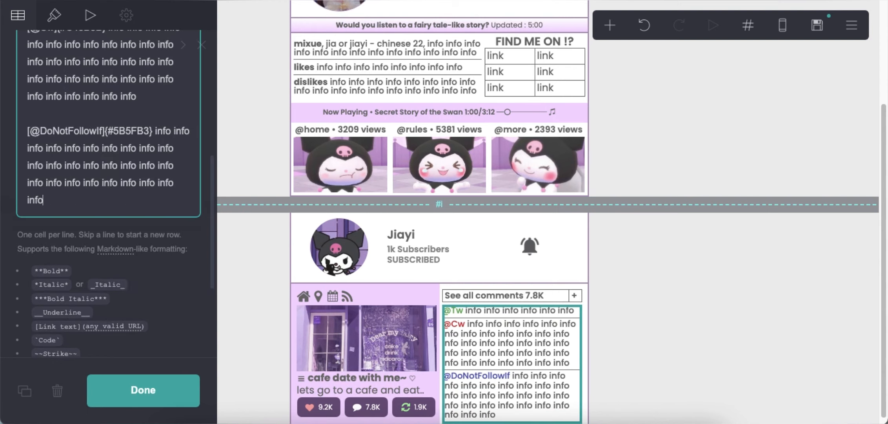
click(772, 294)
click(515, 391)
scroll(122, 253, down, 6)
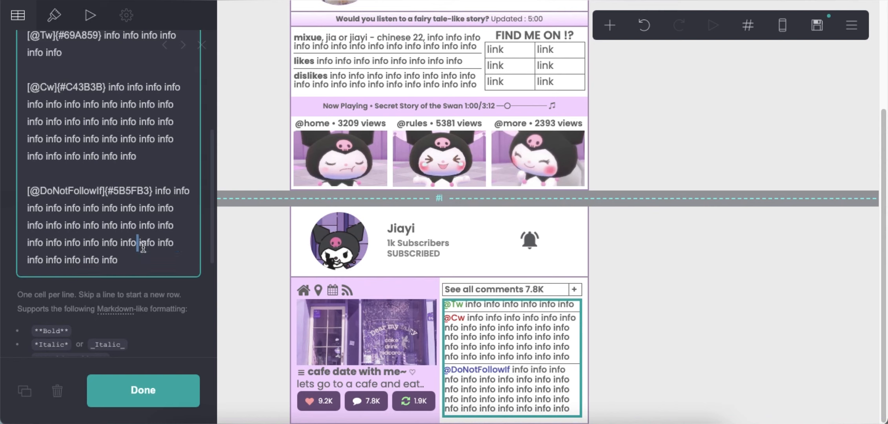
drag(136, 241, 135, 262)
key(BackSpace)
click(680, 331)
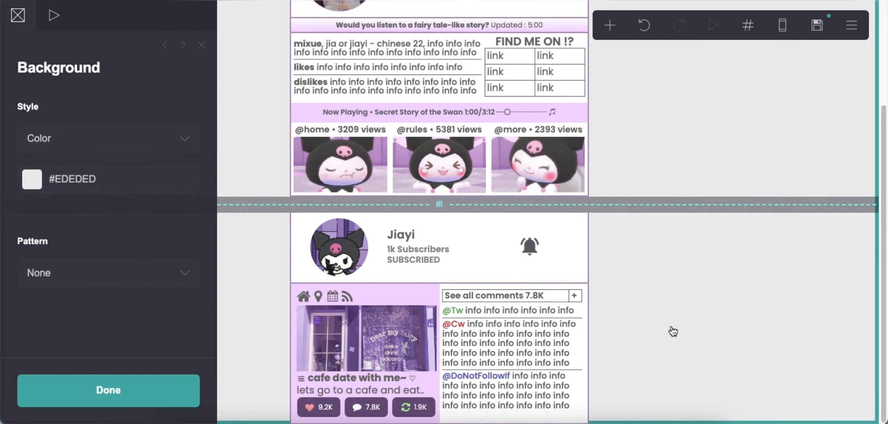
Step: Add a section break control named "ii" below the comments container
click(609, 26)
click(610, 26)
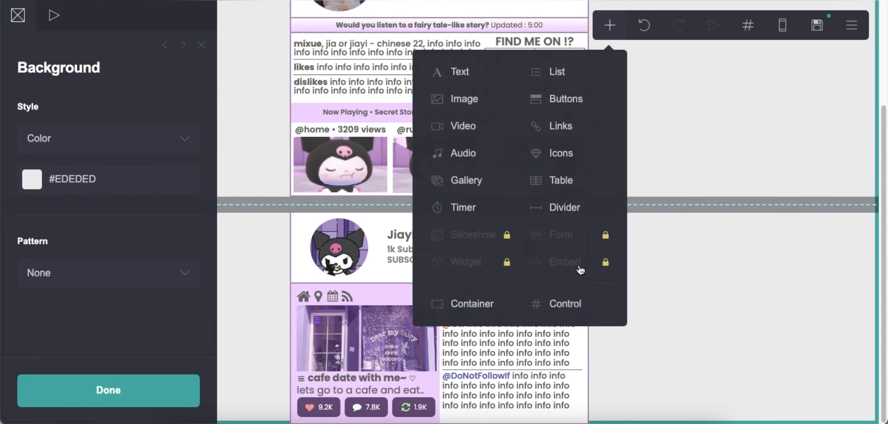
click(565, 305)
scroll(201, 282, down, 3)
double_click(143, 254)
text(ii)
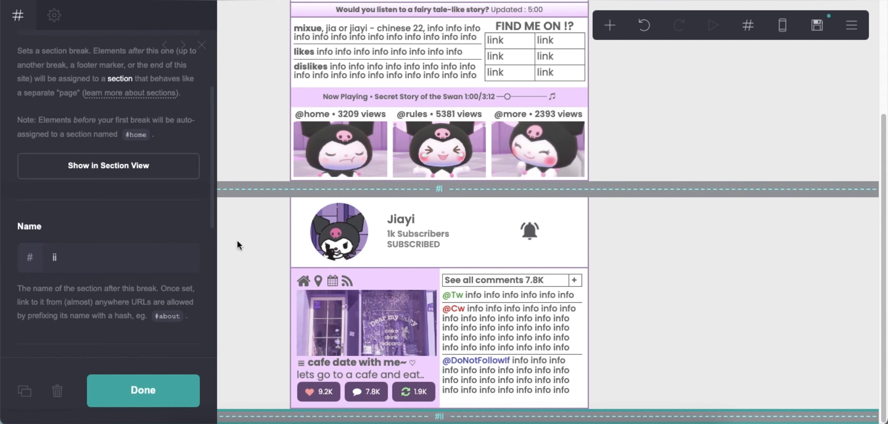
Step: Add a two-column container below the "ii" section break, with the first column narrower than the second
click(609, 28)
click(451, 305)
click(72, 138)
click(73, 155)
click(122, 230)
double_click(56, 301)
key(Return)
Step: Set the new container's vertical padding to 0.375 and its contents spacing to 0.25
click(78, 232)
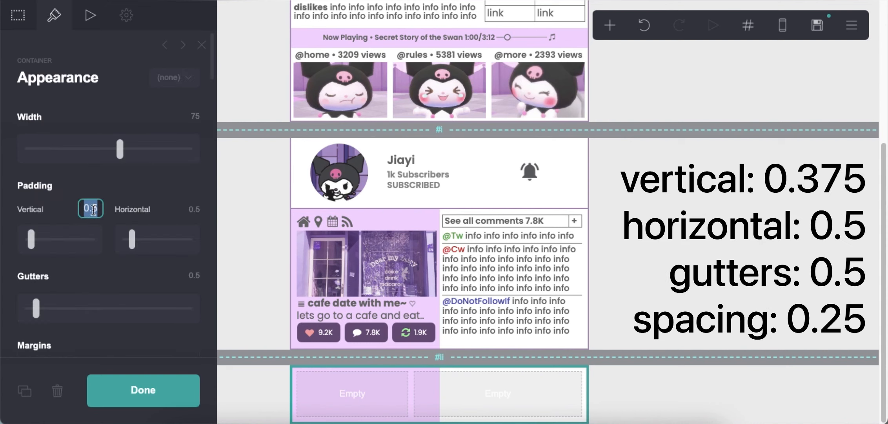
key(Return)
scroll(112, 280, down, 10)
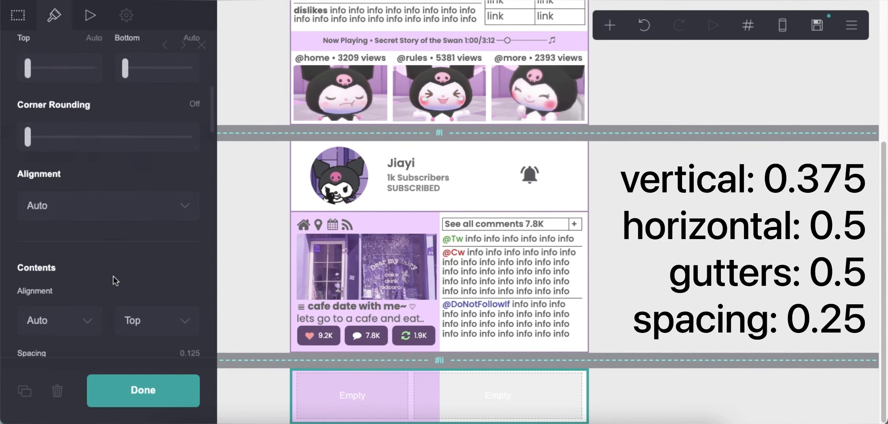
scroll(190, 327, down, 10)
scroll(156, 304, up, 3)
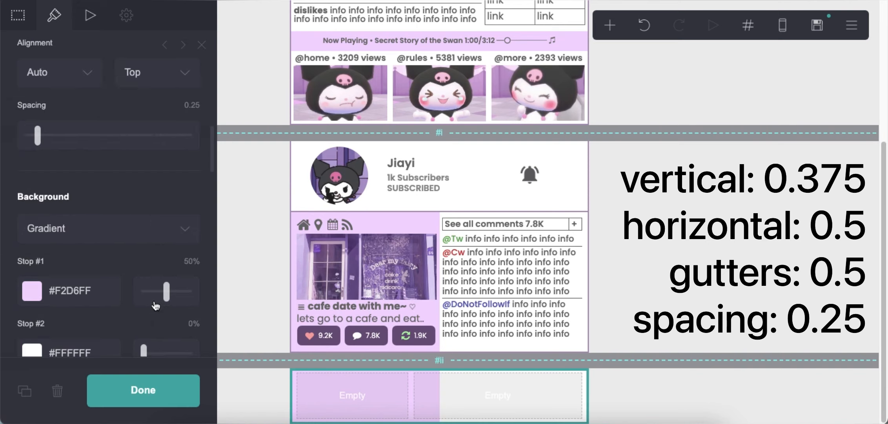
scroll(117, 247, down, 2)
Step: Change the new container's background from a gradient to the solid color #FFFFFF
click(92, 135)
click(100, 112)
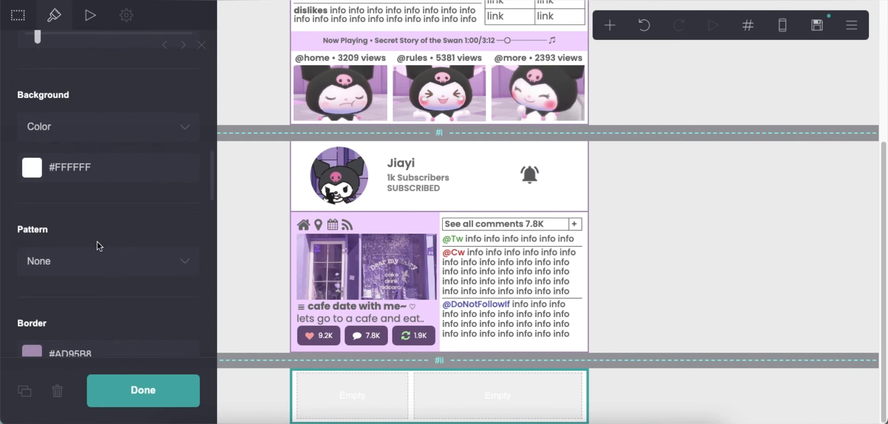
scroll(97, 241, down, 6)
click(724, 250)
Step: Add a table to the container's first column and clear its sample headings and rows
click(610, 25)
click(557, 179)
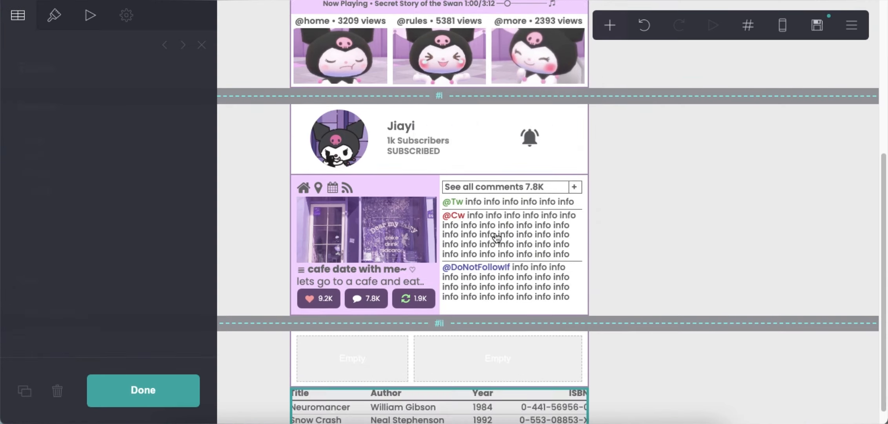
drag(356, 338, 356, 338)
drag(125, 204, 19, 133)
key(BackSpace)
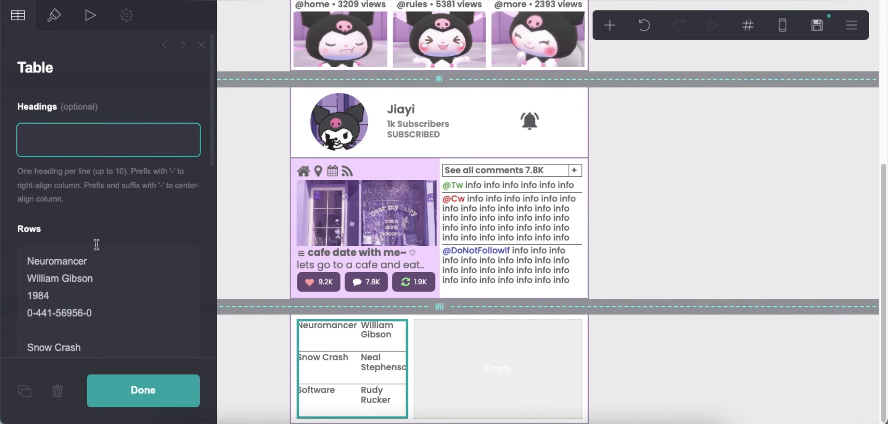
scroll(96, 245, down, 3)
right_click(94, 251)
click(130, 274)
key(BackSpace)
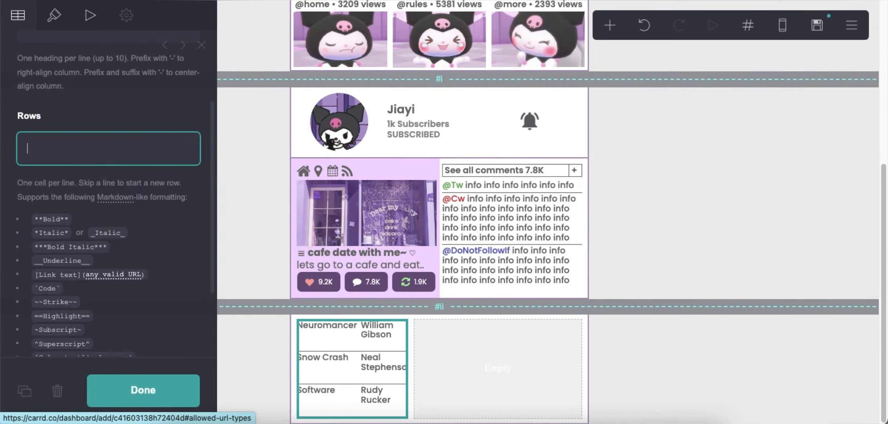
Step: Fill the table with a "•" cell and an "==Online== Now" cell, and set its style to Grid
key(Return)
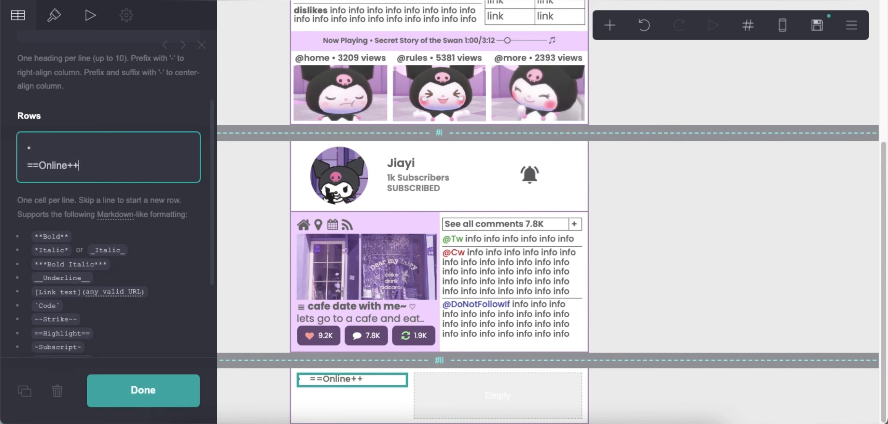
text(==Online== Now)
click(53, 15)
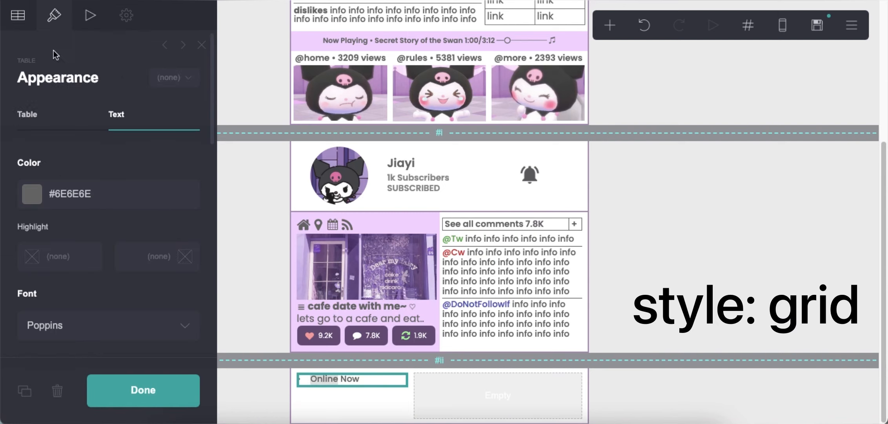
click(27, 115)
click(98, 179)
click(110, 214)
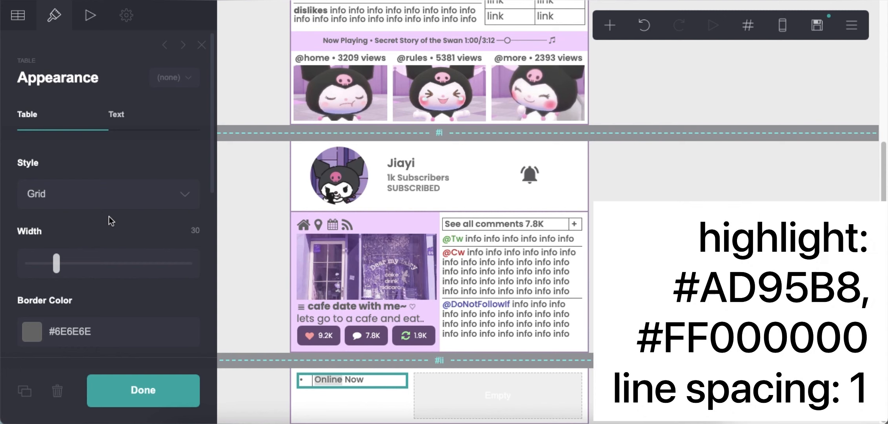
Step: Set the table's highlight text color to #AD95B8 and its highlight background to #FF000000
click(131, 126)
click(76, 261)
text(#)
text(AD95B8)
key(Return)
click(143, 259)
scroll(135, 280, down, 3)
drag(122, 333, 46, 333)
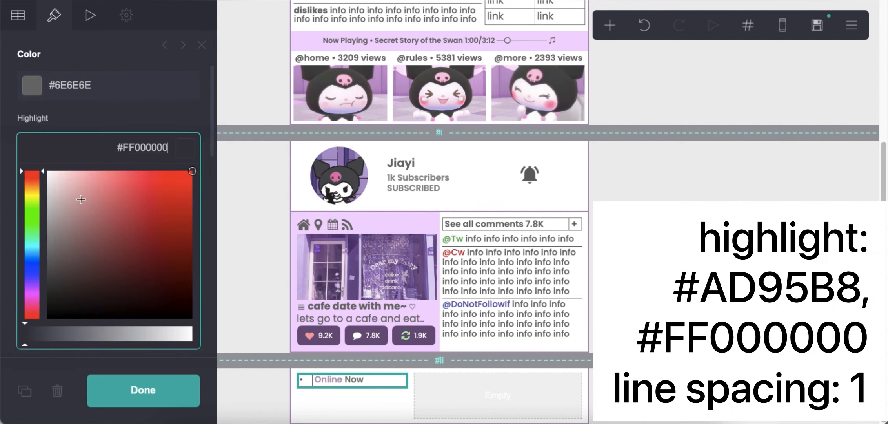
Step: Set the Online Now table's line spacing to 1
click(116, 126)
scroll(132, 267, down, 4)
click(191, 238)
text(1)
key(Return)
scroll(126, 257, down, 3)
click(634, 304)
Step: Add an image below the Online Now table and upload the purple night-sky forest picture
click(610, 25)
click(479, 100)
drag(416, 366, 344, 218)
click(120, 169)
click(673, 104)
double_click(314, 204)
Step: Set the forest image's mobile settings to Auto using the mobile view, and return to the desktop view
click(66, 32)
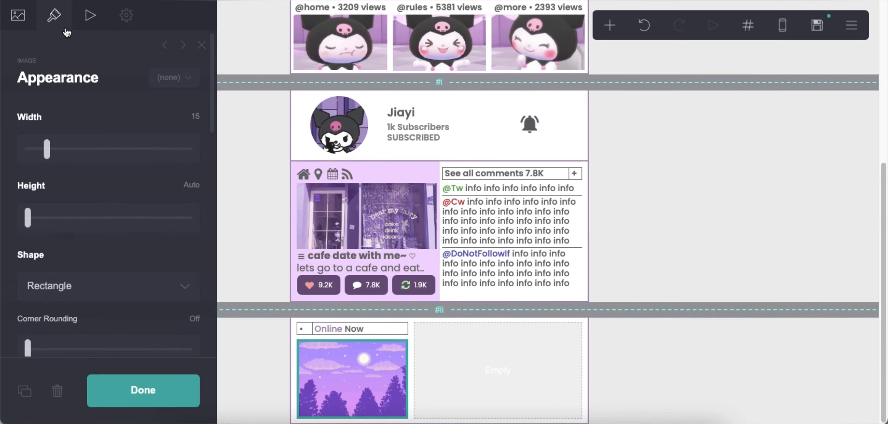
click(769, 37)
scroll(141, 184, down, 10)
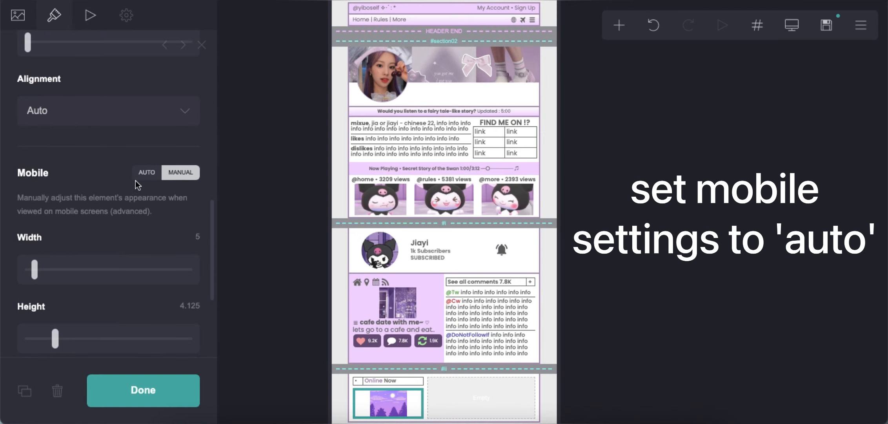
click(141, 178)
click(783, 28)
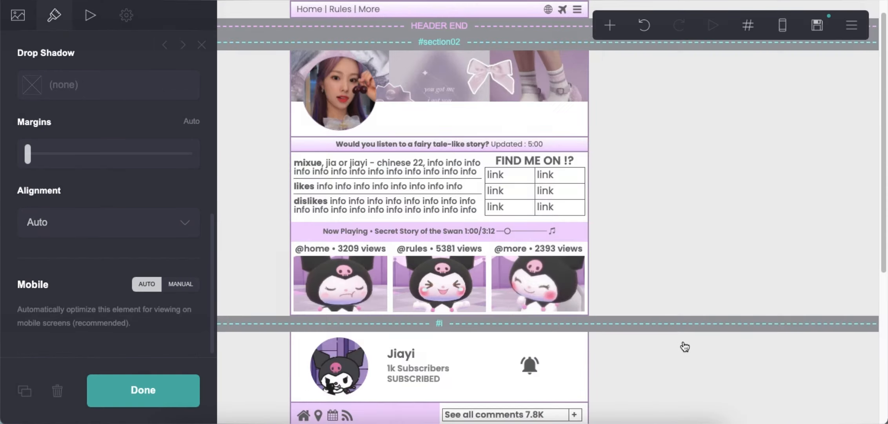
click(679, 346)
Step: Add a buttons element below the forest image in the first column
click(366, 284)
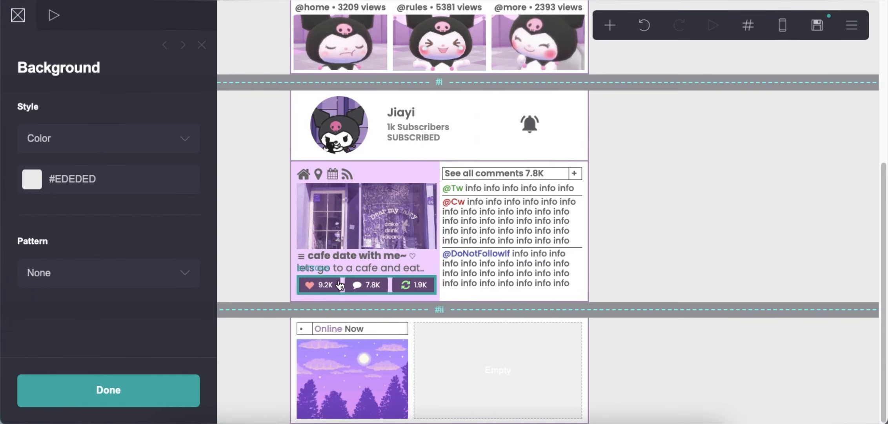
click(616, 359)
click(610, 26)
click(563, 98)
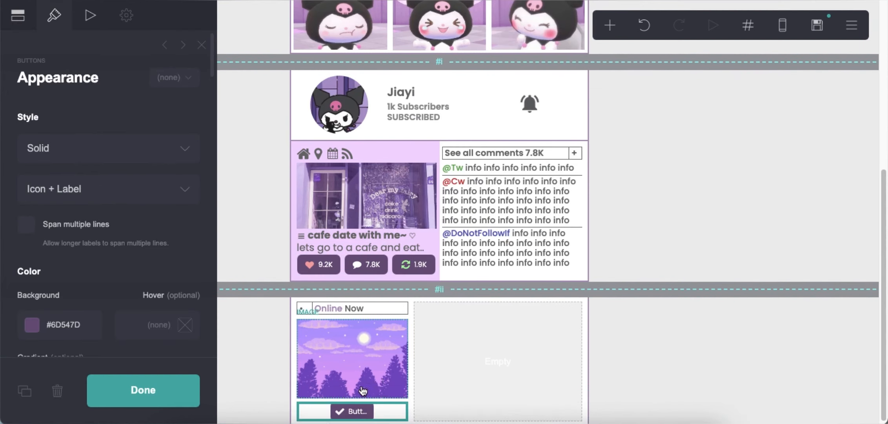
click(18, 16)
click(60, 23)
click(21, 20)
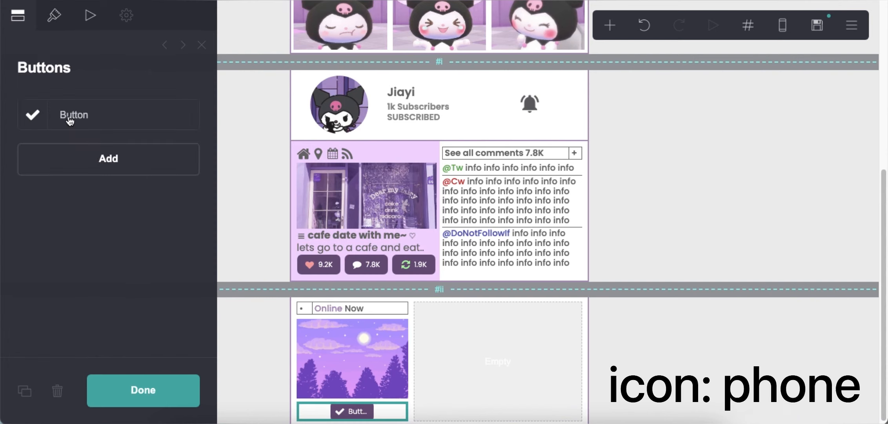
Step: Label the new button "contact me~!" and set its icon to Phone
click(111, 119)
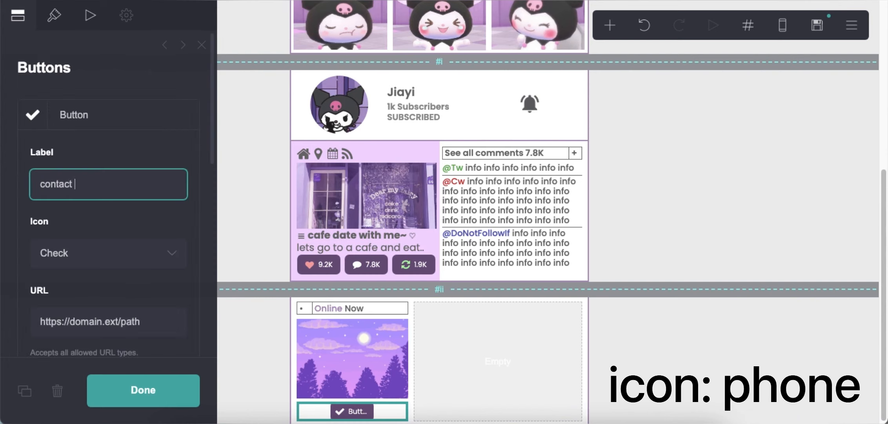
text(contact me~!)
key(Return)
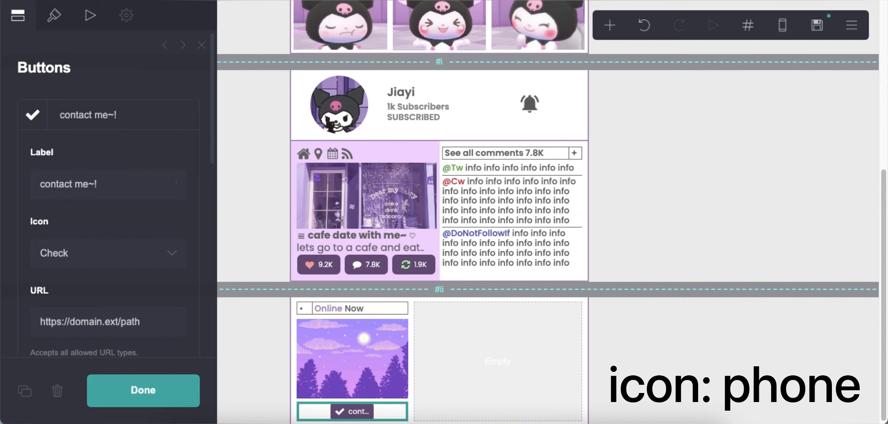
click(84, 256)
scroll(93, 269, down, 8)
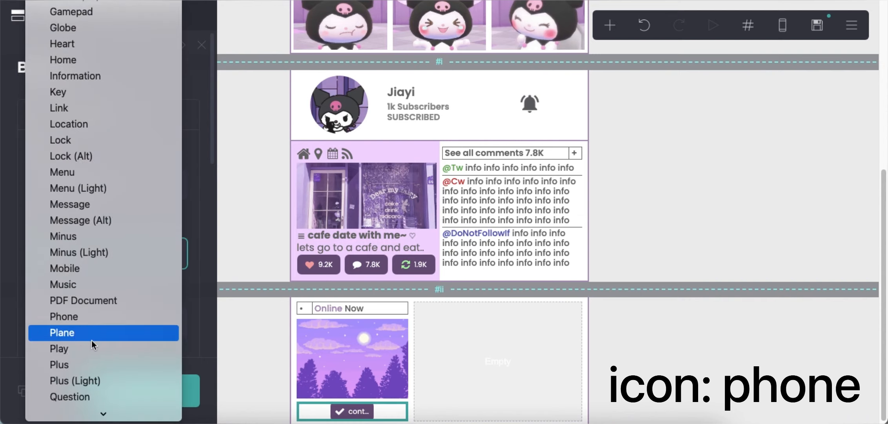
click(91, 320)
click(104, 114)
Step: Set the contact button's width to Max
click(64, 17)
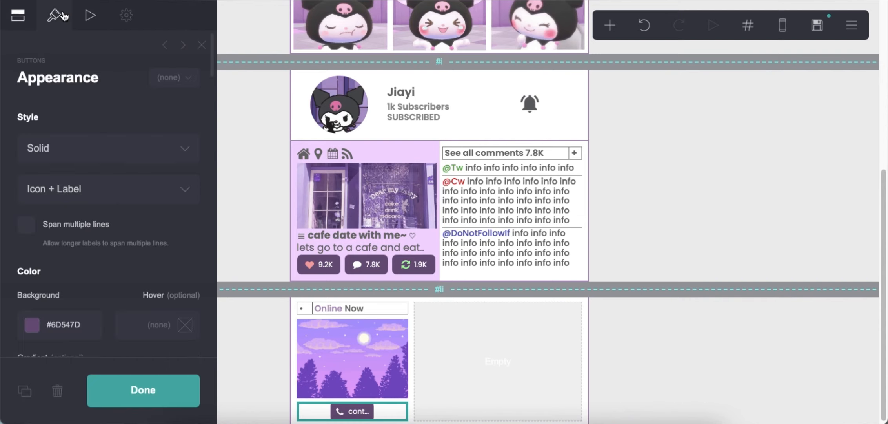
scroll(101, 235, down, 3)
click(87, 224)
click(120, 159)
scroll(121, 234, down, 3)
scroll(118, 244, down, 3)
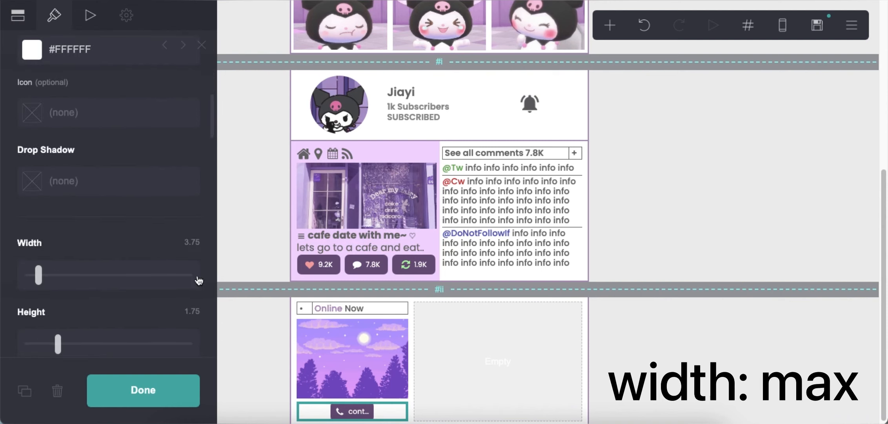
click(195, 278)
scroll(115, 270, down, 3)
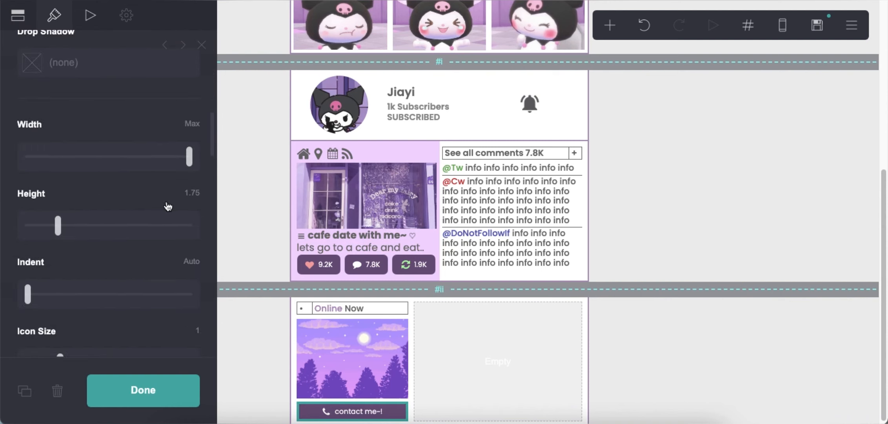
scroll(130, 263, down, 3)
scroll(133, 274, down, 5)
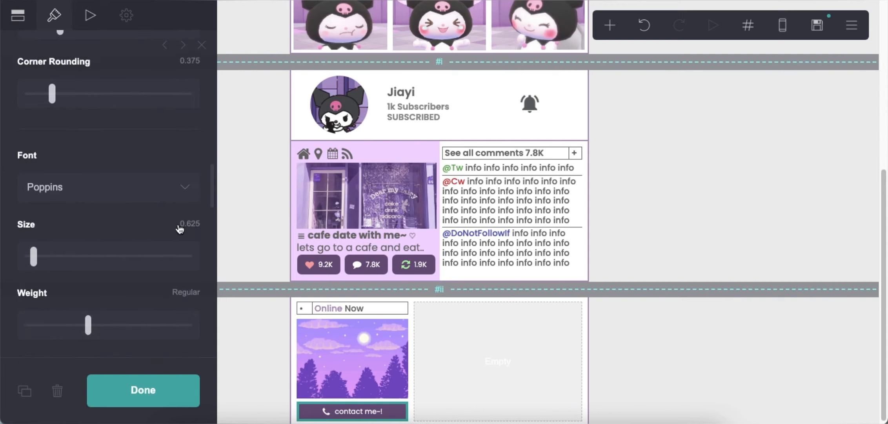
scroll(148, 291, down, 5)
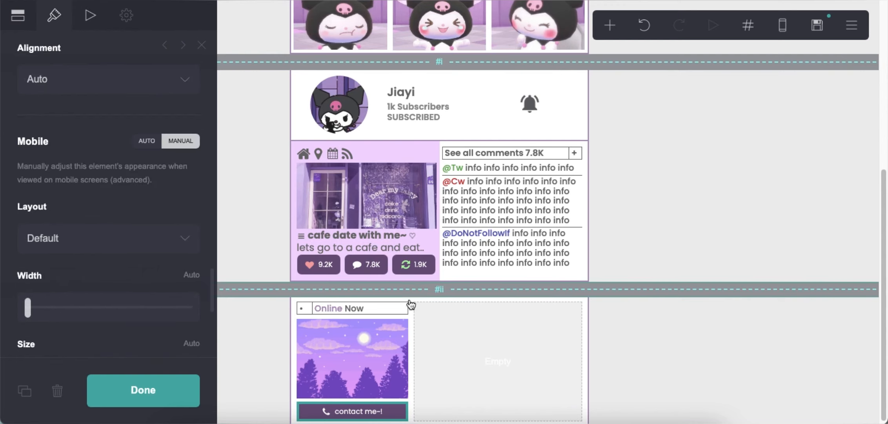
click(645, 345)
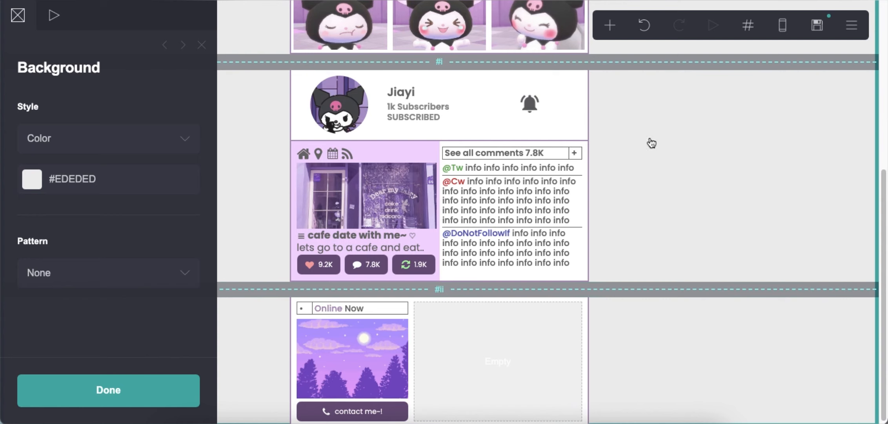
Step: Duplicate the "Online Now" status table and place the copy below the contact button
click(377, 308)
click(25, 390)
drag(358, 307, 354, 417)
Step: Open the copied table's content, switch to Notes and copy the envelope symbol
click(18, 15)
click(285, 420)
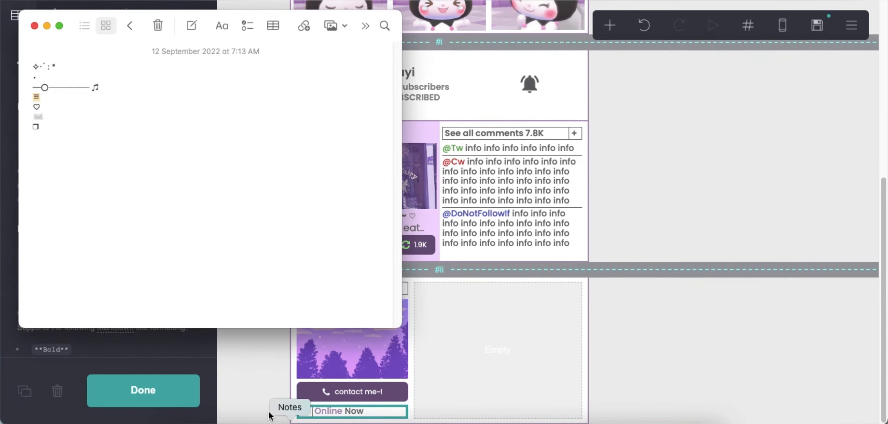
drag(34, 117, 43, 116)
right_click(41, 115)
click(60, 174)
Step: Replace the copied table's bullet with the envelope symbol and its "==Online== Now" text with "send a message"
click(3, 193)
double_click(45, 261)
right_click(45, 259)
click(49, 253)
drag(33, 278, 148, 277)
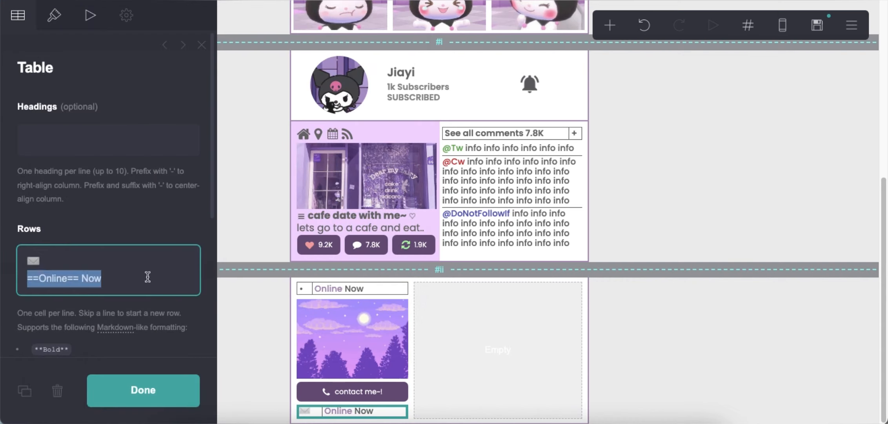
text(send a message)
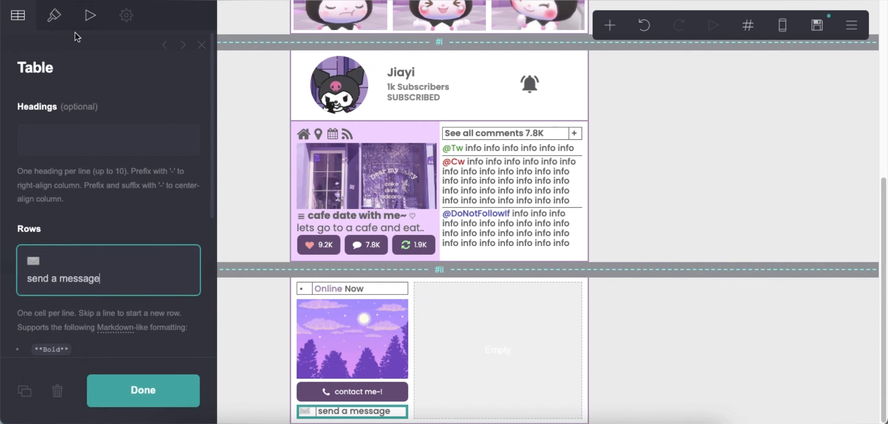
Step: Add an image element in the empty second column of the "ii" section
click(558, 334)
click(618, 29)
click(478, 100)
drag(376, 338, 486, 317)
Step: Upload the purple browser toolbar picture to the new image element and accept its crop
click(18, 16)
click(78, 131)
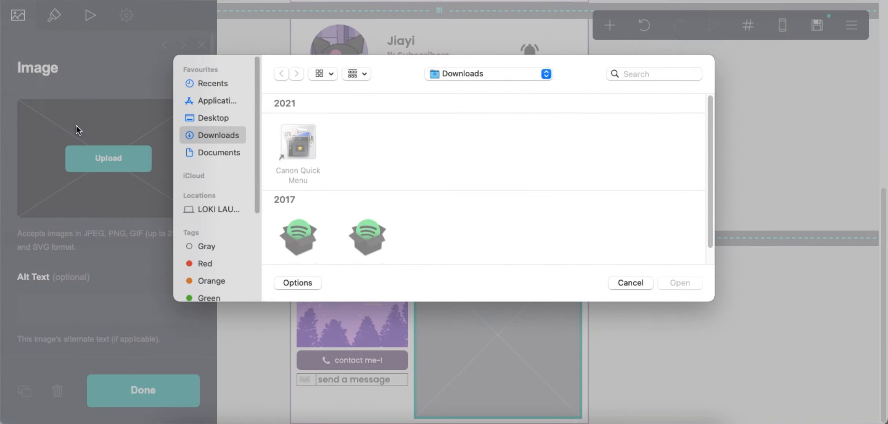
click(669, 104)
double_click(437, 215)
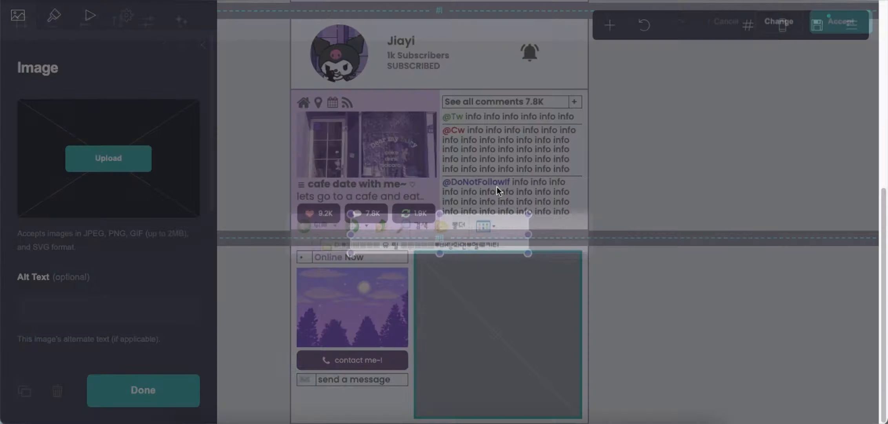
click(20, 19)
click(842, 24)
Step: Check the page layout in the mobile view and return to the desktop view
scroll(125, 200, down, 8)
click(763, 190)
click(782, 25)
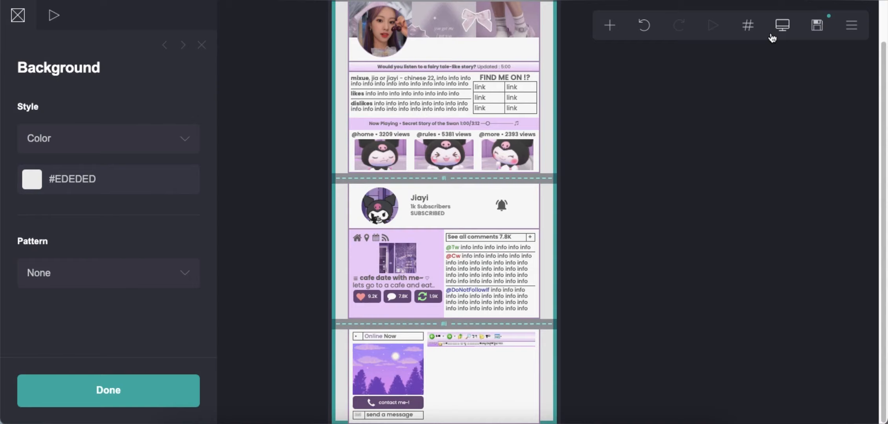
click(783, 25)
Step: Add a table below the toolbar image and clear its headings
click(609, 25)
click(590, 184)
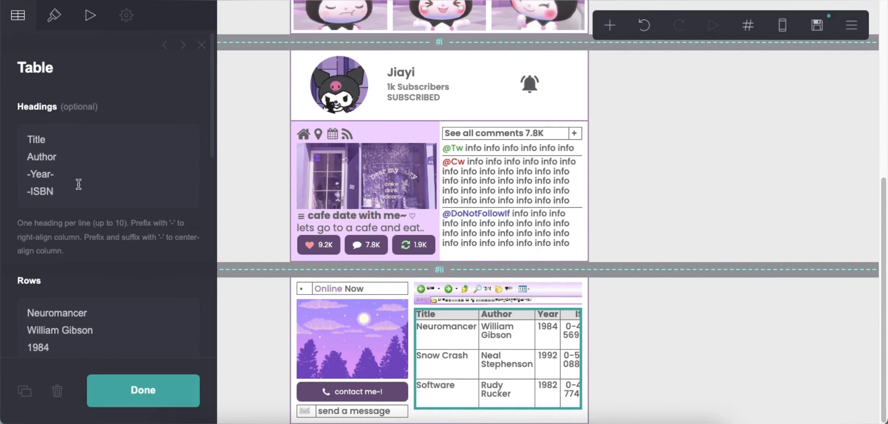
drag(79, 190, 10, 132)
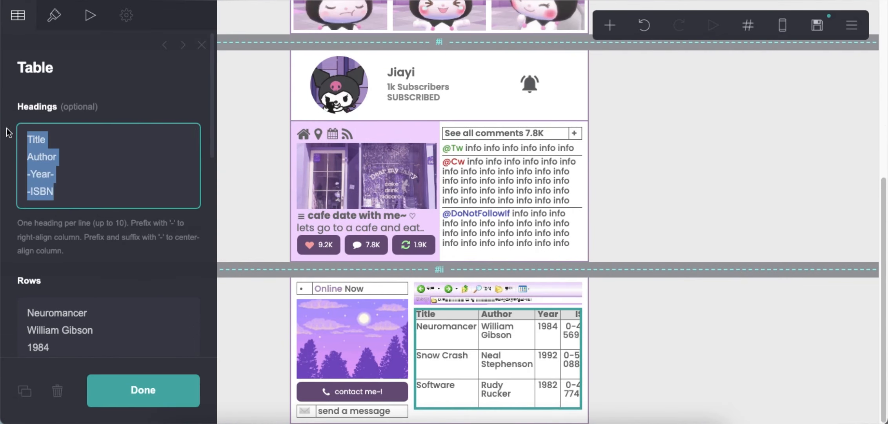
key(BackSpace)
Step: Switch to Notes and copy the ❐ symbol
click(290, 423)
right_click(37, 129)
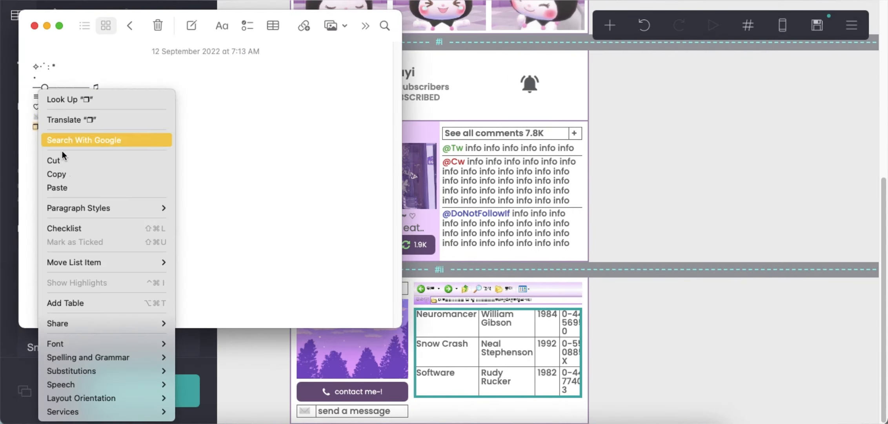
click(56, 174)
Step: Replace the table's sample rows with a row reading "❐ **Stanlist**" followed by repeated "info" filler text
click(82, 340)
right_click(88, 280)
click(123, 269)
right_click(123, 268)
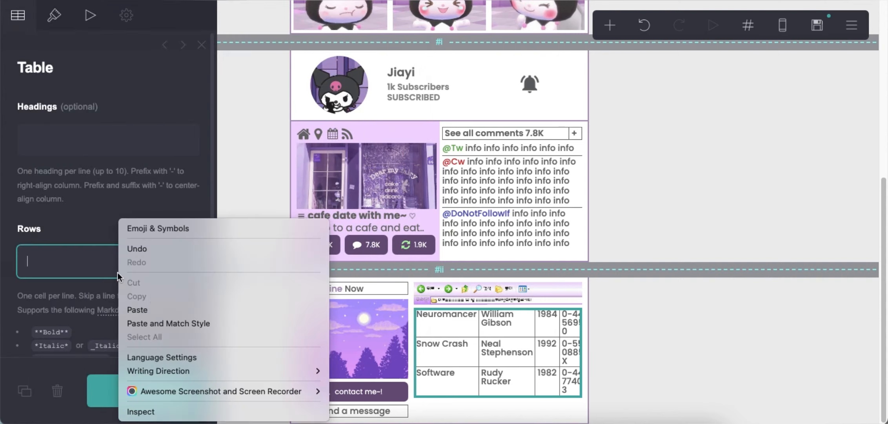
click(212, 308)
text(**Stanlist** info info info info info info info info info info info info info info info info info info info info info info info info info info info info info info info info)
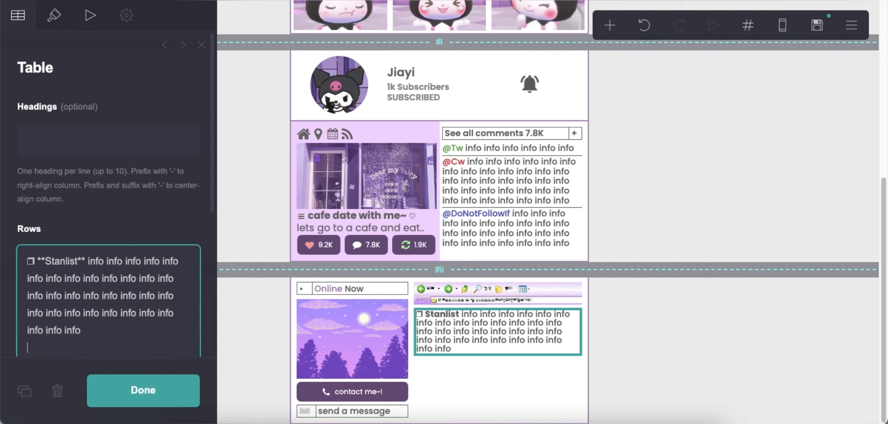
Step: Add a second table row reading "❐ **Music**" followed by repeated "info" filler text
key(Return)
key(Return)
scroll(145, 256, down, 3)
right_click(67, 178)
click(140, 269)
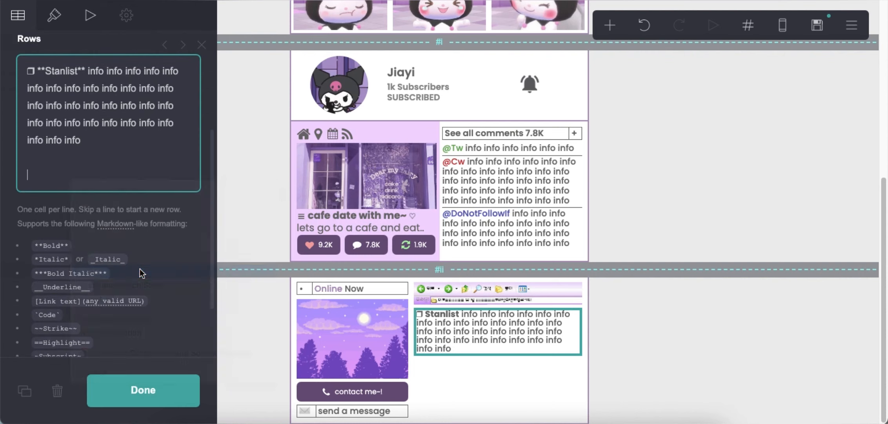
text(**Music** xyx)
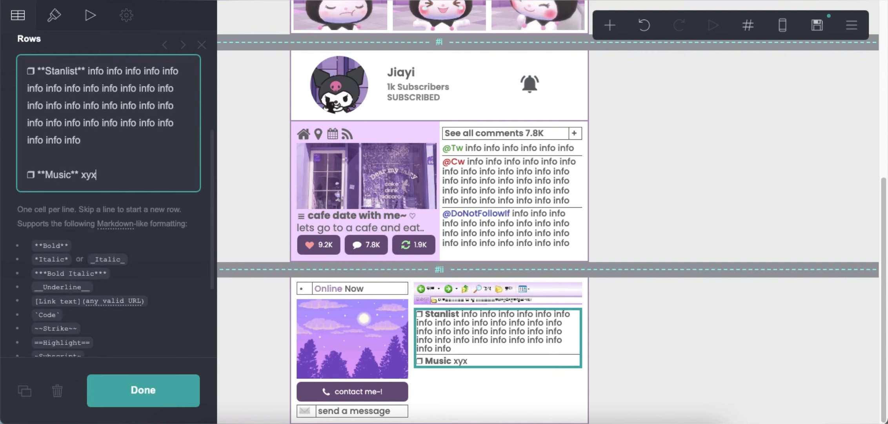
text(info info info info info info info info info info info info info info info info info info info info info info info info info info info info info info info info)
Step: Add a third table row reading "❐ **Media**" followed by repeated "info" filler text
key(Return)
key(Return)
right_click(103, 277)
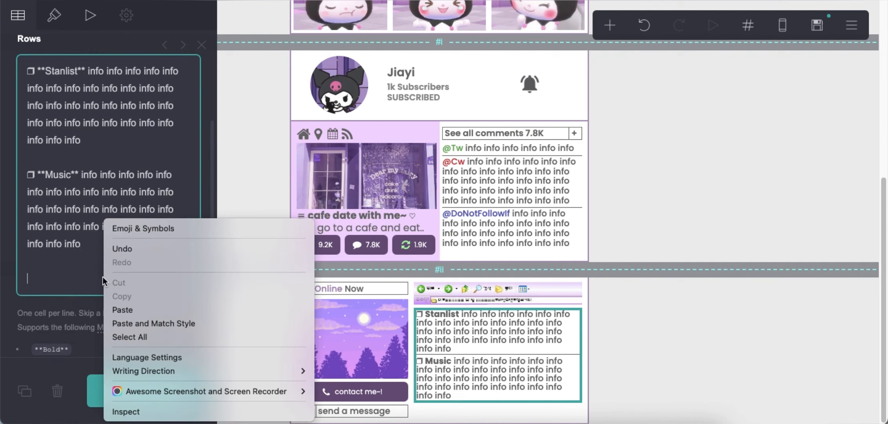
click(140, 308)
text(**Me)
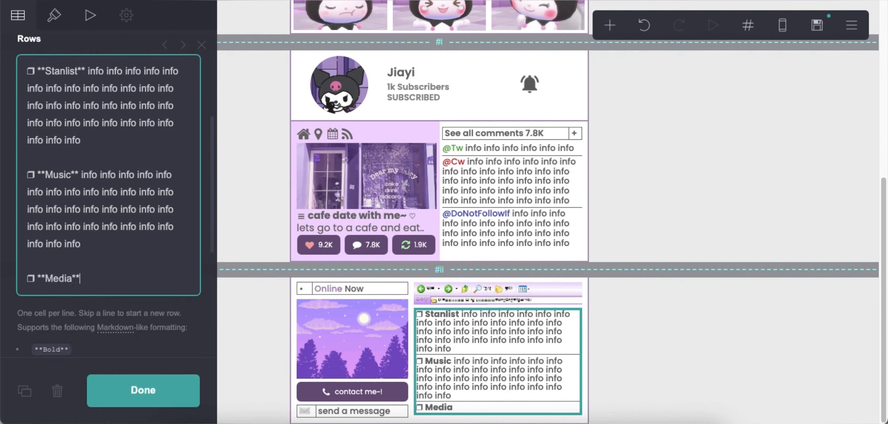
text(dia**)
text(info info info info info info info info info info info info info info info info info info info info info info info info info info info info info)
Step: Set the table text's line spacing to 1.125
click(54, 15)
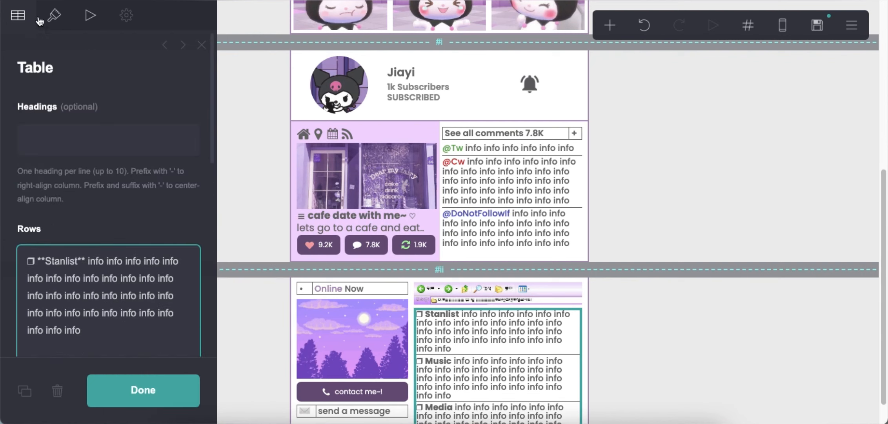
click(118, 114)
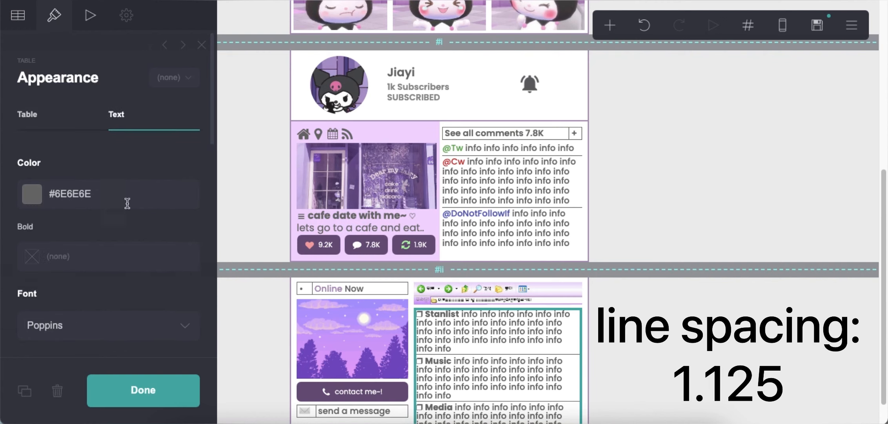
scroll(134, 157, down, 3)
click(174, 275)
scroll(157, 286, down, 3)
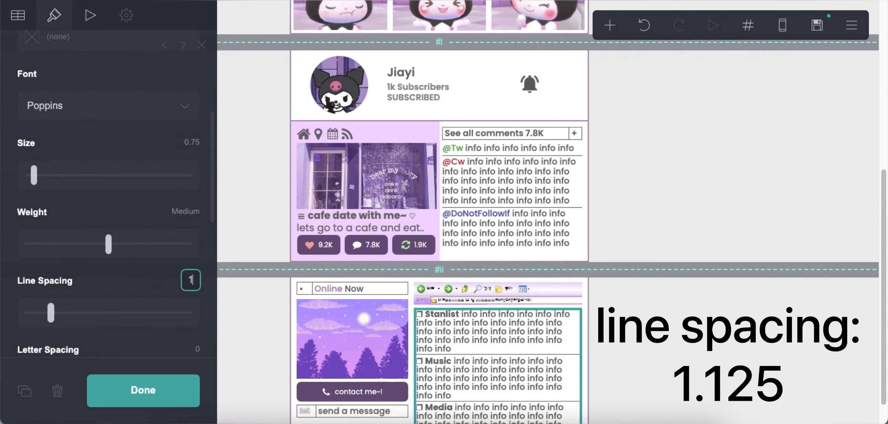
text(1.125)
Step: Shorten the Stanlist row to four displayed lines by deleting trailing "info" words
click(498, 337)
scroll(616, 337, down, 1)
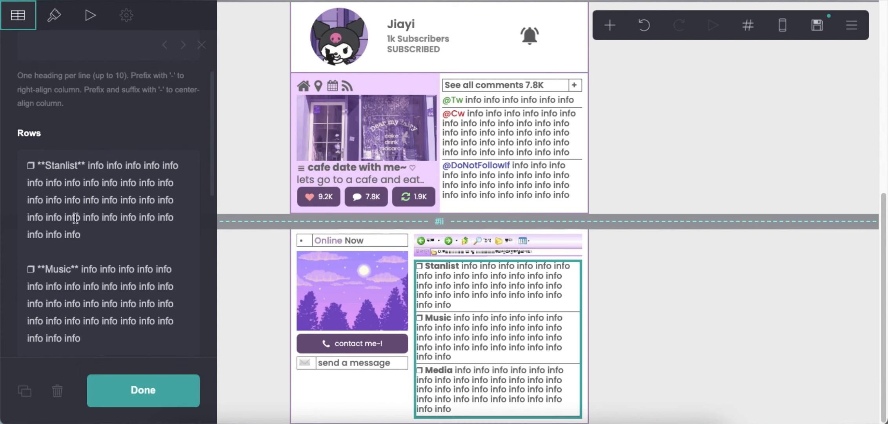
scroll(74, 219, down, 1)
drag(81, 212, 55, 213)
key(BackSpace)
scroll(90, 253, down, 1)
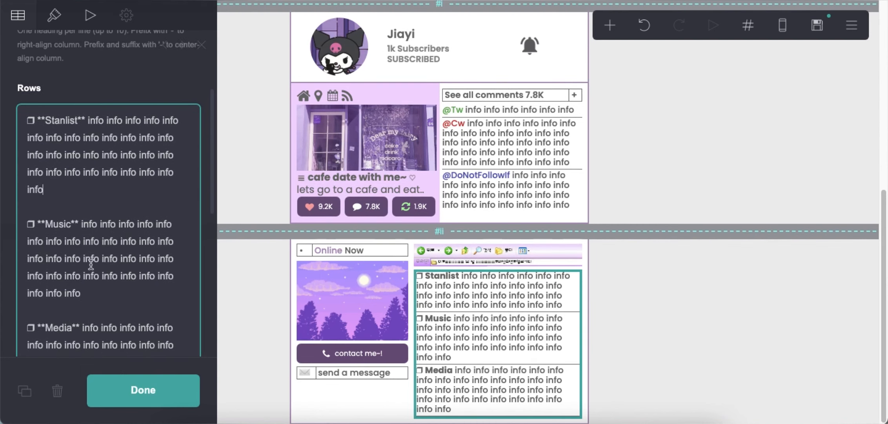
Step: Shorten the Music row to three displayed lines by deleting trailing "info" words
drag(80, 275, 123, 295)
key(BackSpace)
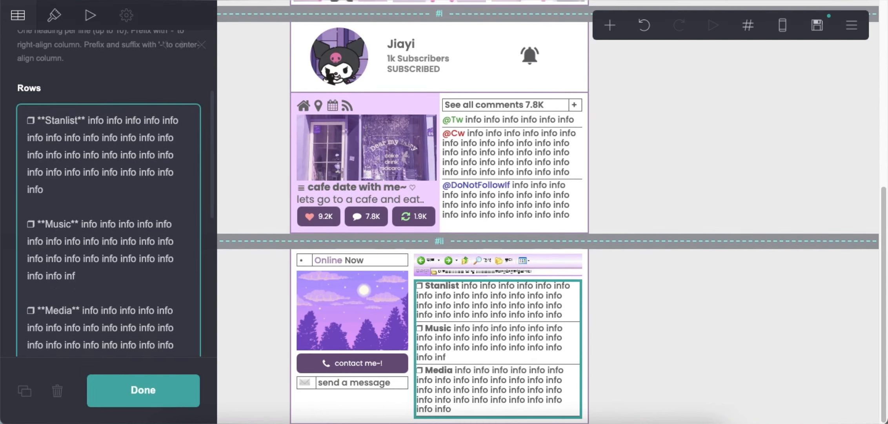
key(BackSpace)
key(BackSpace)
key(BackSpace)
key(BackSpace)
key(BackSpace)
Step: Shorten the Media row to three displayed lines by deleting trailing "info" words
scroll(124, 284, down, 4)
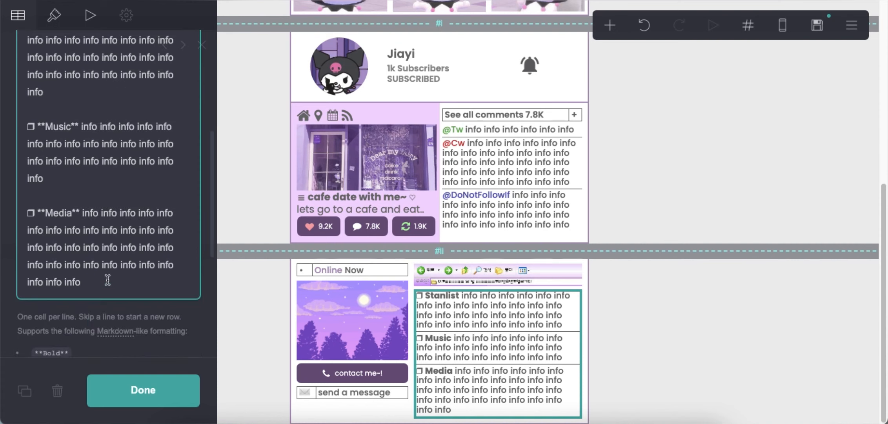
drag(64, 247, 103, 288)
key(super+c)
key(BackSpace)
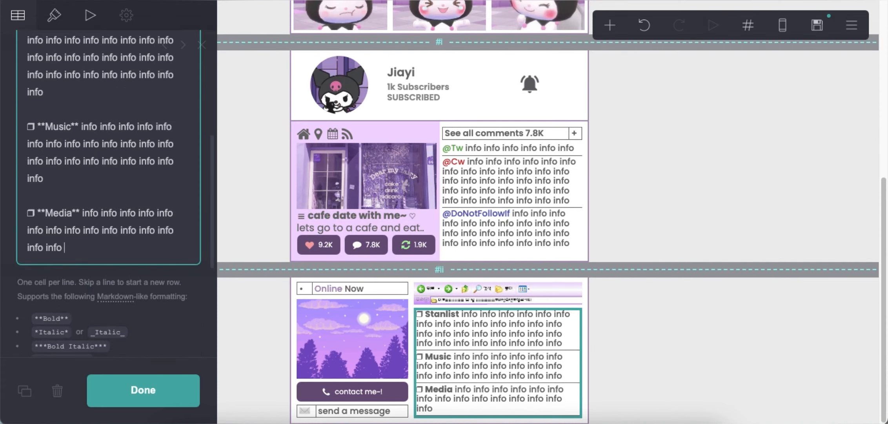
key(super+v)
key(BackSpace)
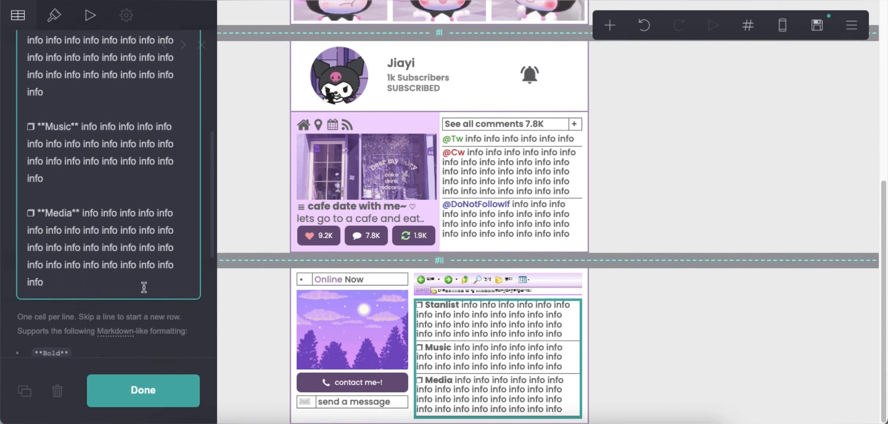
shift+click(101, 263)
key(BackSpace)
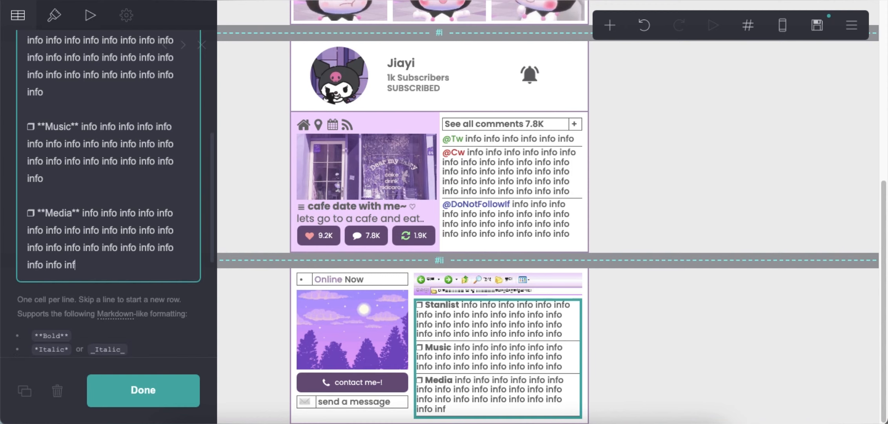
key(BackSpace)
key(BackSpace)
key(BackSpace)
key(BackSpace)
key(BackSpace)
Step: Add a new container below the two-column container of the "ii" section
click(676, 351)
click(609, 25)
click(467, 300)
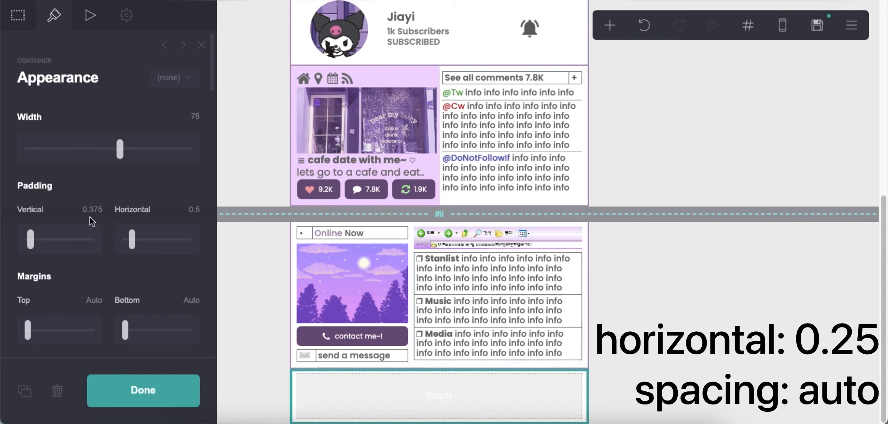
Step: Set the new container's background color to #F2D6FF
scroll(82, 269, down, 10)
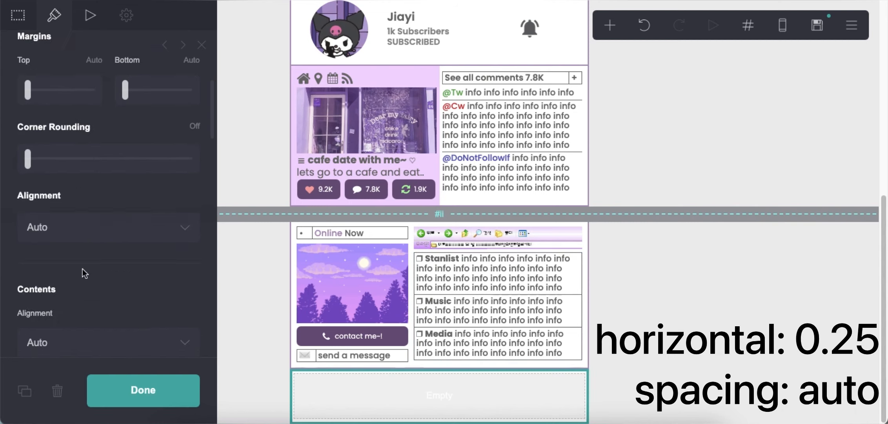
scroll(100, 260, down, 3)
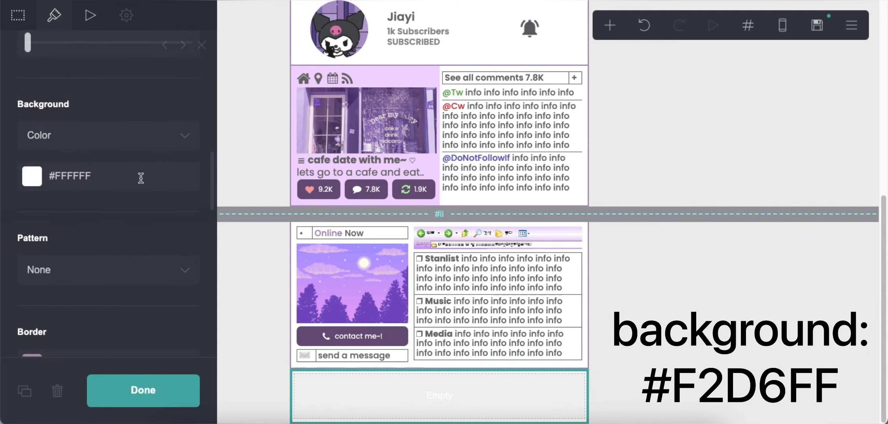
click(139, 177)
text(F2D6FF)
key(Return)
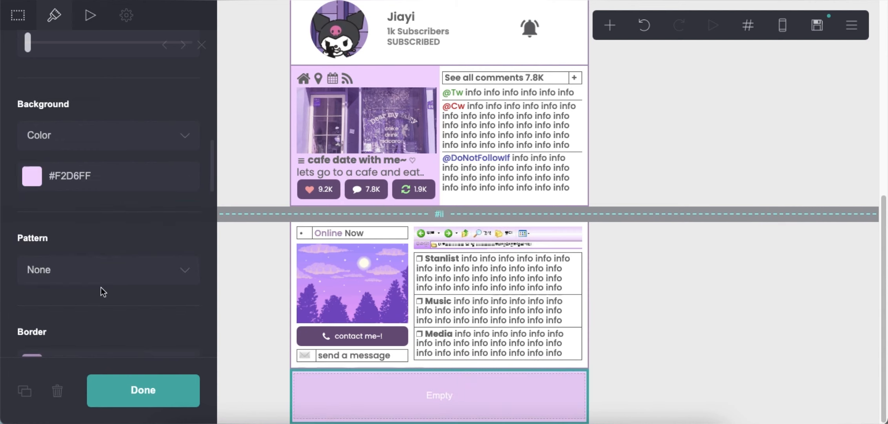
scroll(102, 292, down, 8)
Step: Add a buttons element inside the new purple container and give it two more buttons
click(670, 309)
click(609, 25)
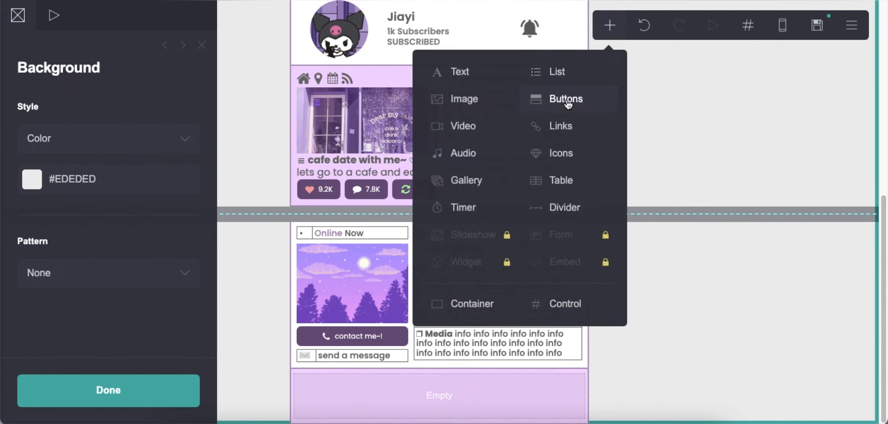
click(565, 99)
drag(410, 380, 410, 379)
click(18, 15)
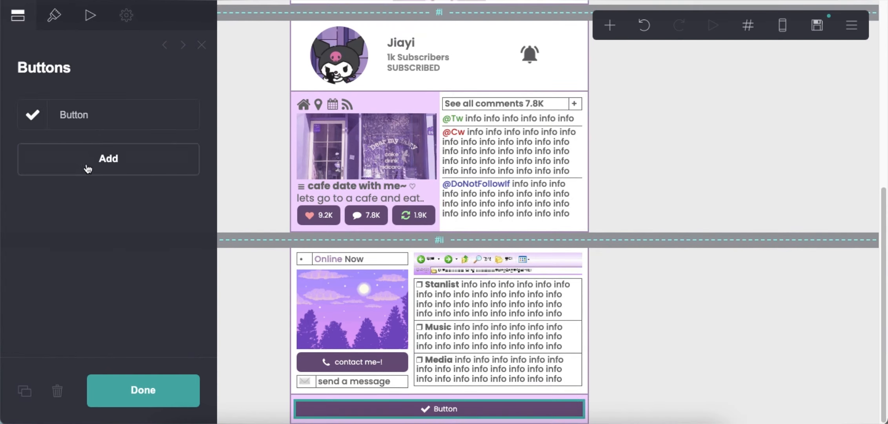
click(88, 167)
click(96, 188)
Step: Change the new buttons element's style to Label Only
click(54, 15)
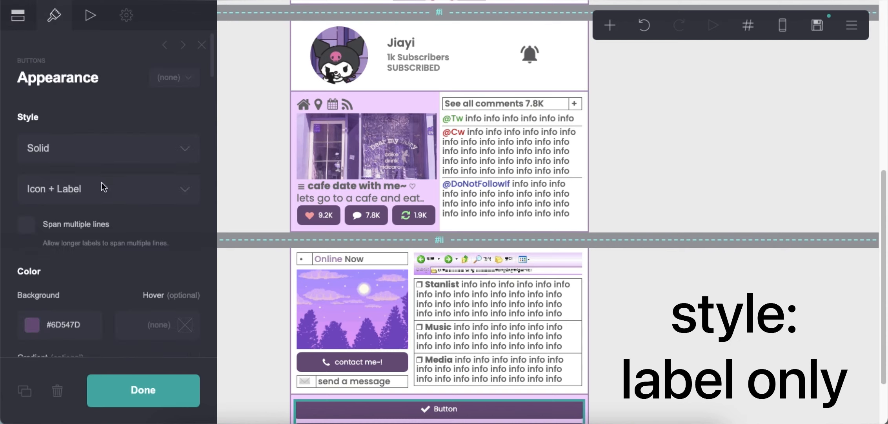
click(101, 182)
click(100, 173)
Step: Label the first button of the row "carrd" and the second one "credit"
click(14, 31)
click(79, 117)
click(98, 187)
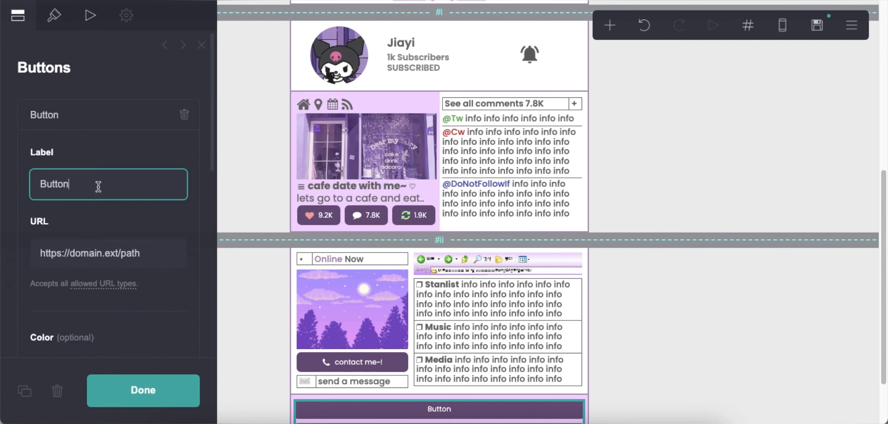
text(car)
key(Return)
click(92, 122)
click(92, 146)
double_click(91, 215)
text(credit)
key(Return)
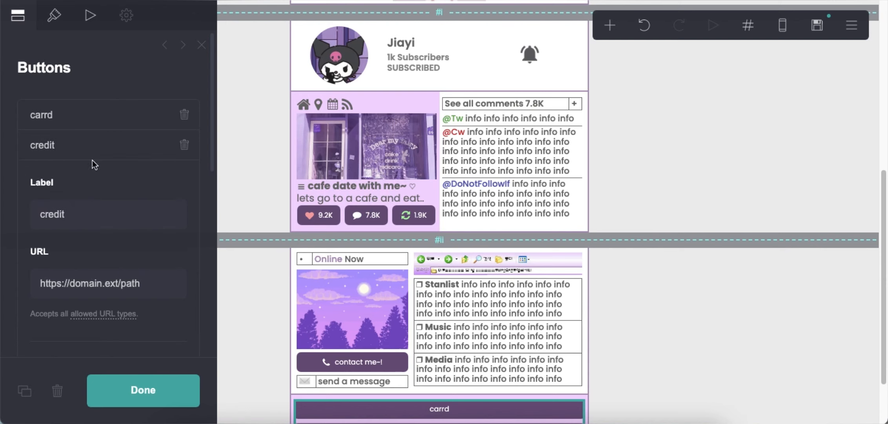
Step: Label the third button "to" and the fourth with the credited creator's handle
click(92, 155)
click(93, 184)
double_click(90, 255)
text(to)
key(Return)
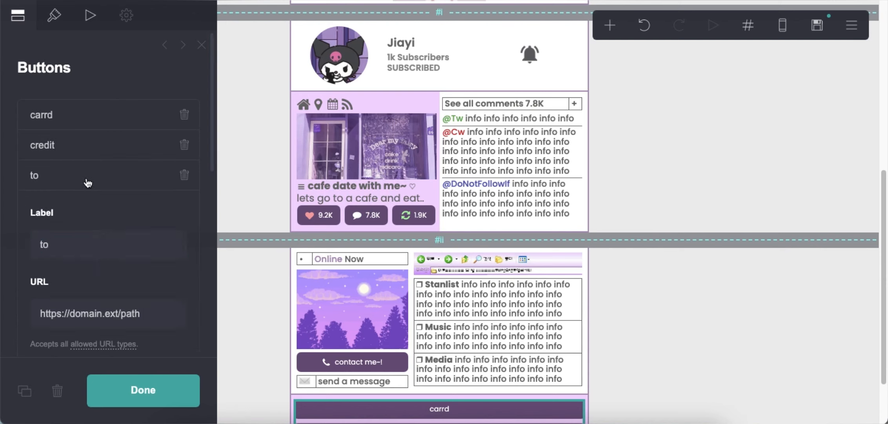
click(87, 180)
click(93, 205)
double_click(100, 276)
key(Return)
Step: Set the button row's background color to #FFFFFFA1 and its label color to #82799C
click(54, 16)
click(63, 325)
text(#FFFFFFA1)
key(Return)
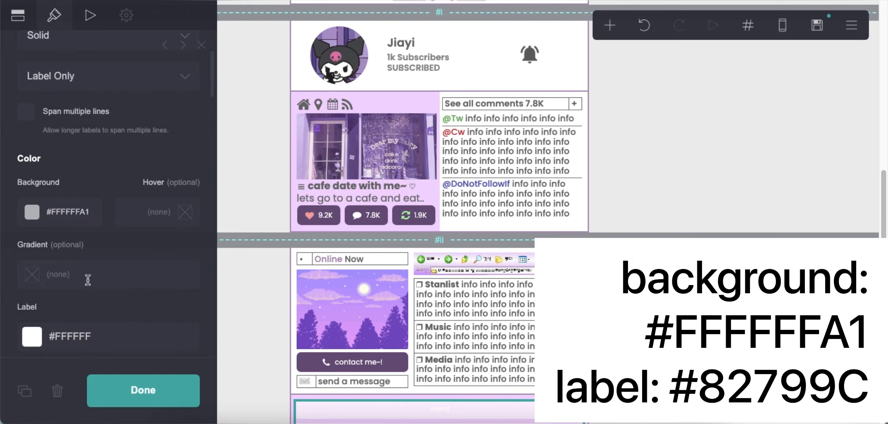
scroll(96, 233, down, 1)
click(123, 292)
text(82799)
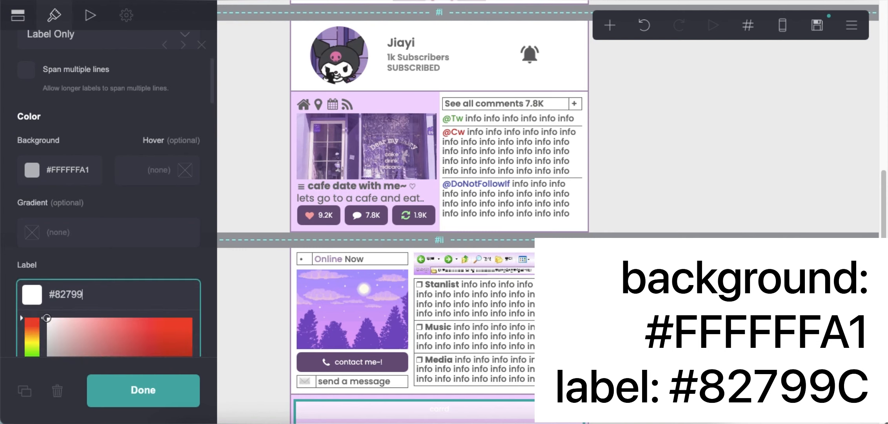
text(C)
key(Return)
Step: Set the buttons' width to 5.875 and their height to 2.5
scroll(130, 304, down, 3)
text(5.875)
key(Return)
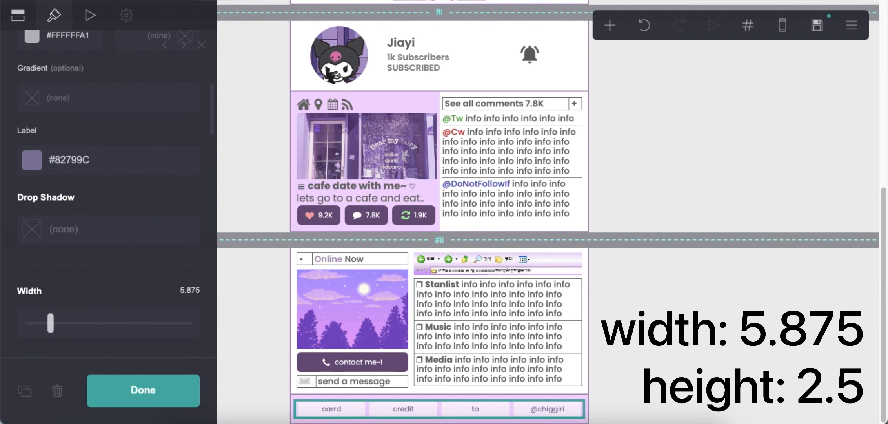
scroll(133, 281, down, 3)
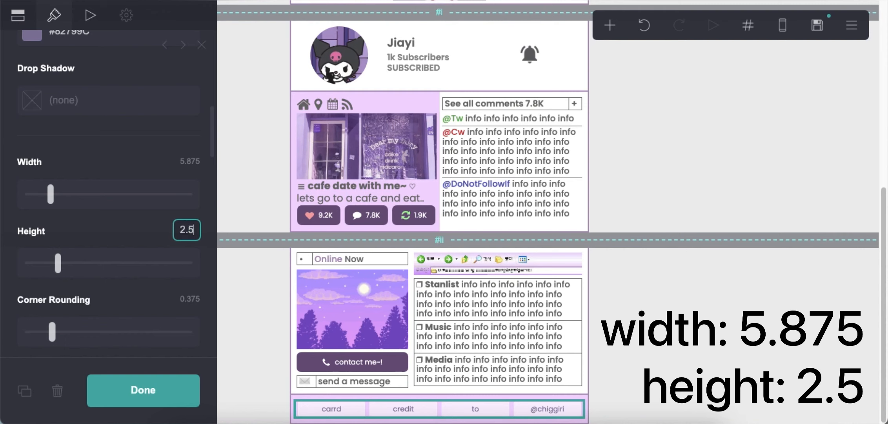
key(Return)
Step: Format the button labels with font size 0.75, Semi Bold weight and letter spacing 0.25
scroll(139, 281, down, 4)
click(190, 289)
text(.75)
key(Return)
scroll(125, 292, down, 3)
click(129, 280)
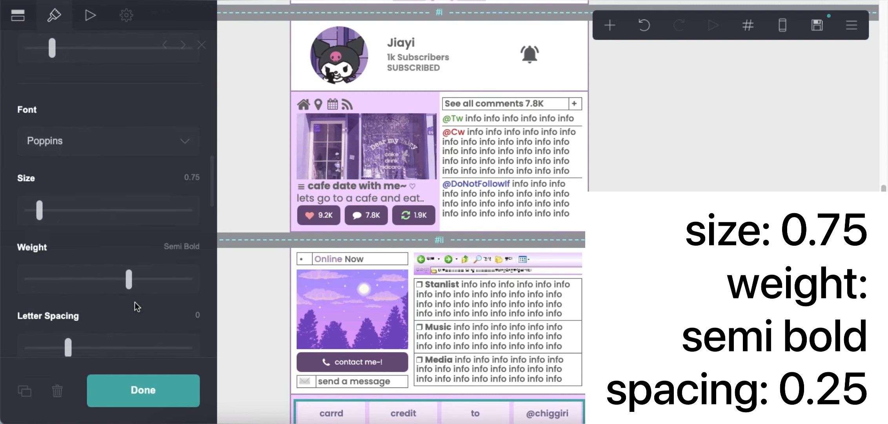
scroll(137, 306, down, 6)
click(188, 305)
text(.25)
key(Return)
scroll(126, 293, down, 3)
scroll(125, 292, down, 4)
Step: Set the page background color to #FFFFFF
click(636, 314)
click(784, 33)
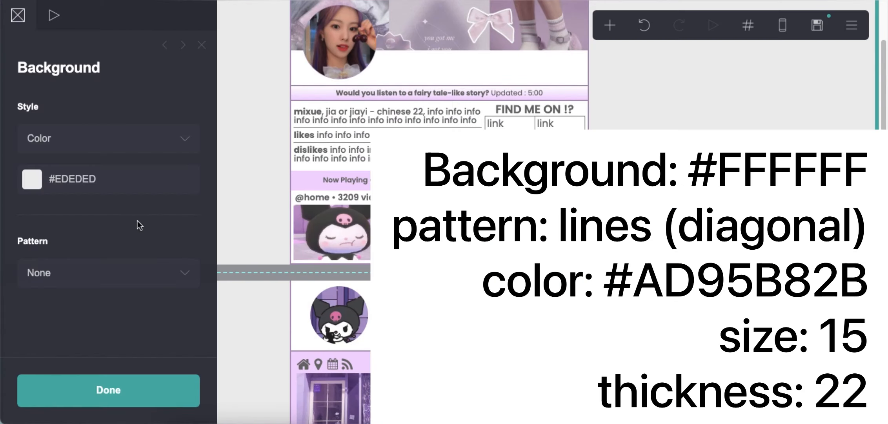
click(133, 186)
text(#FFFFFF)
click(100, 112)
Step: Apply a Lines (Diagonal) pattern to the page background and color it #AD95B82B
click(115, 273)
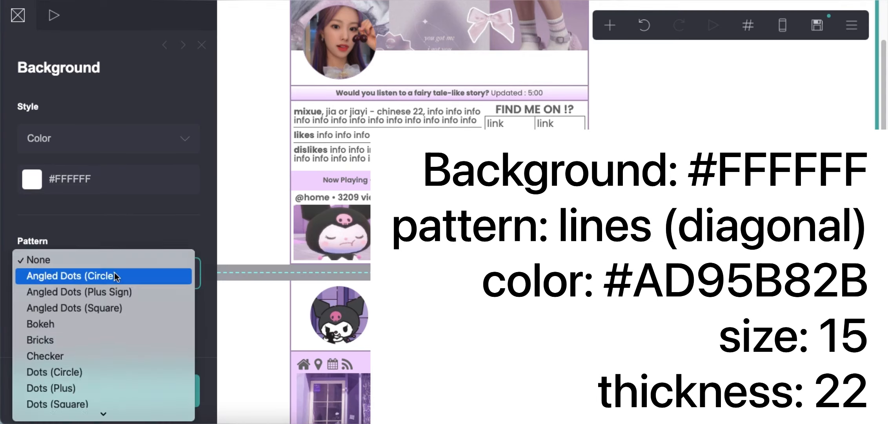
scroll(120, 282, down, 5)
click(109, 258)
key(Tab)
text(#AD95B82B)
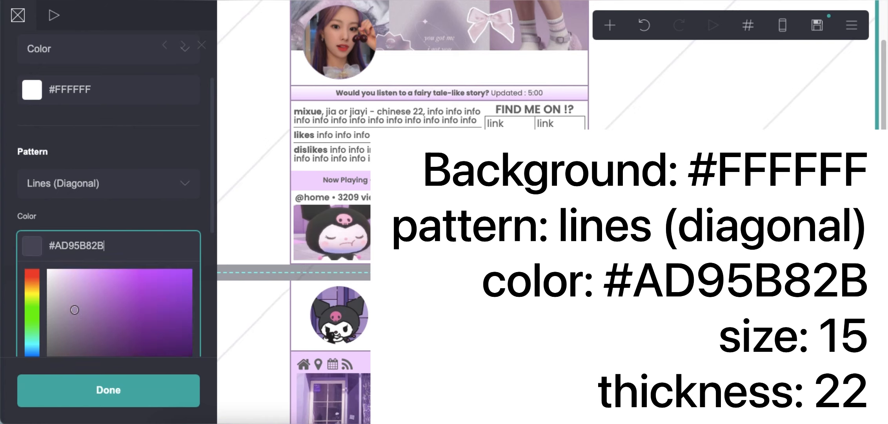
Step: Set the diagonal line pattern's size to 15 and its thickness to 22
key(Tab)
text(15)
click(193, 314)
text(22)
Step: Fill in the site's title and description and publish it to the .carrd.co URL testjmsmdd
click(807, 28)
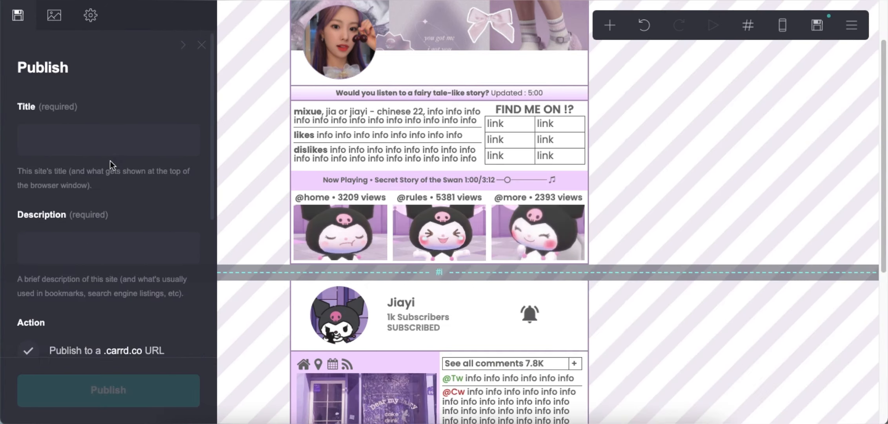
click(134, 244)
scroll(118, 251, down, 5)
click(114, 262)
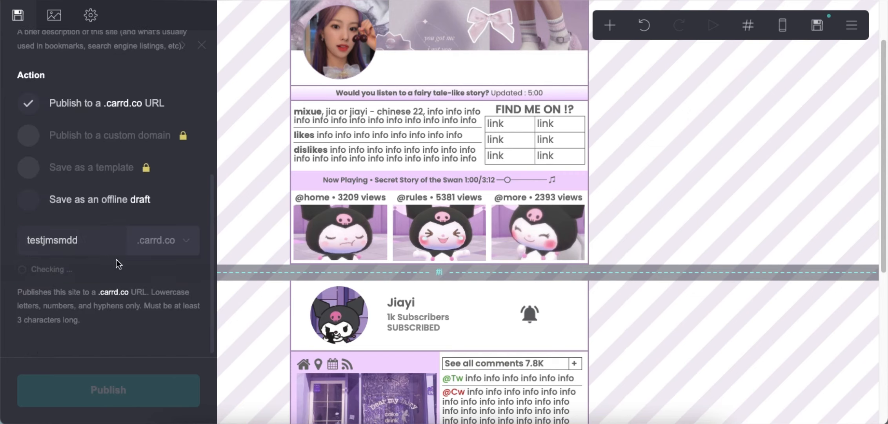
click(121, 403)
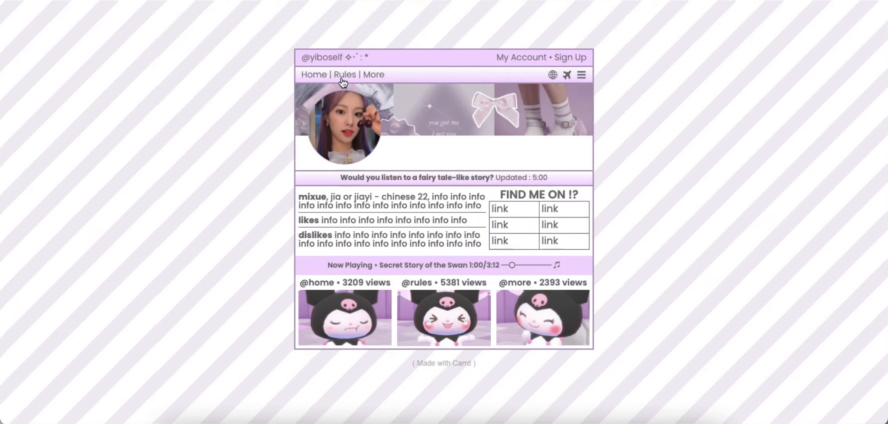
Step: Check the published page's navigation by visiting Rules, More and Home through the header links
click(343, 79)
click(385, 104)
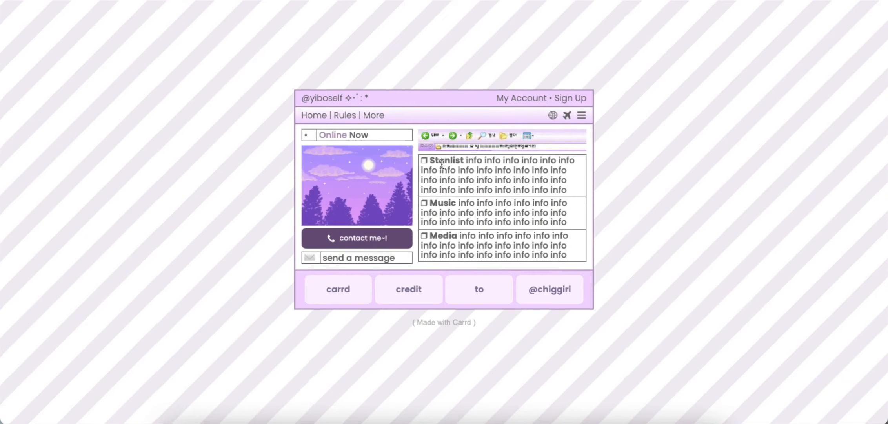
click(317, 116)
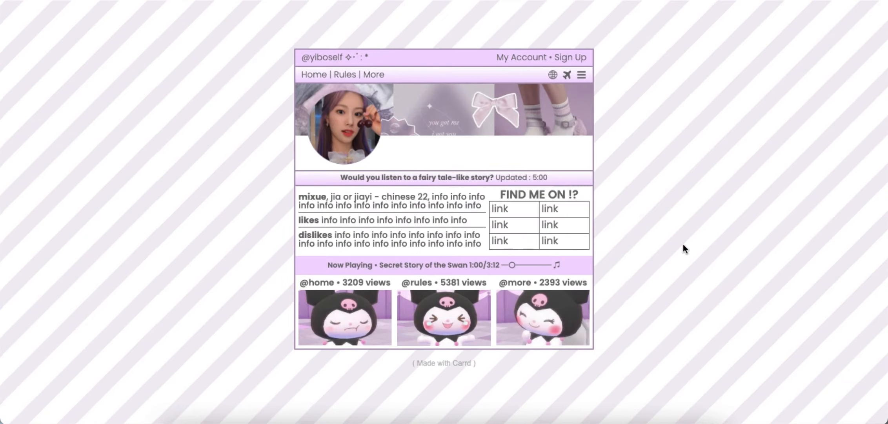